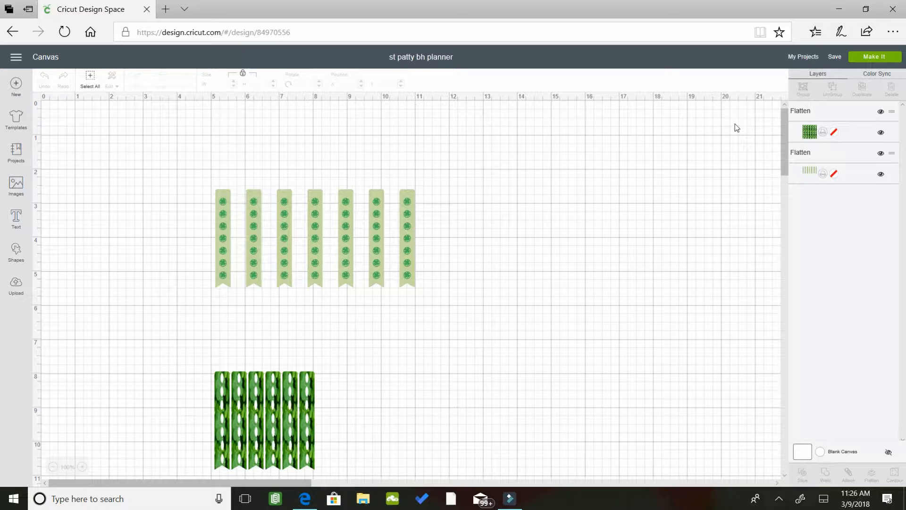
- Insert a basic square shape onto the canvas
left_click_drag(782, 146, 779, 218)
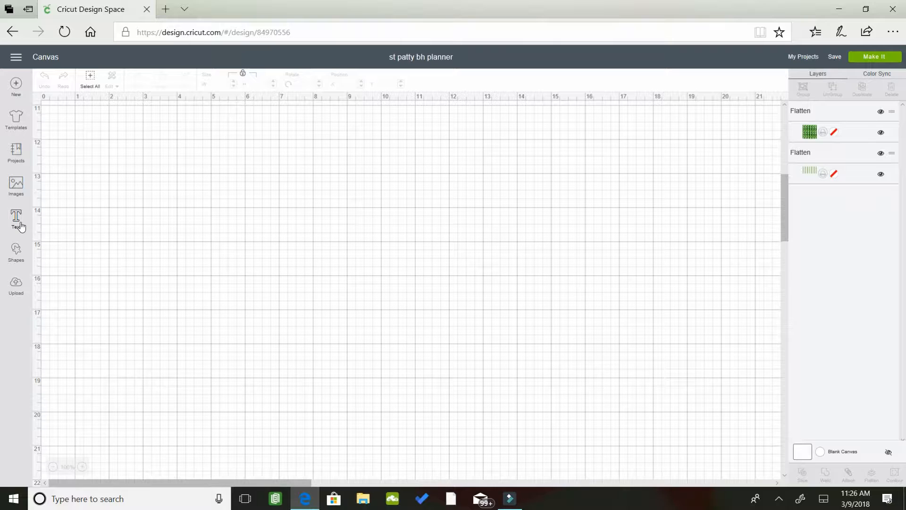
left_click(16, 257)
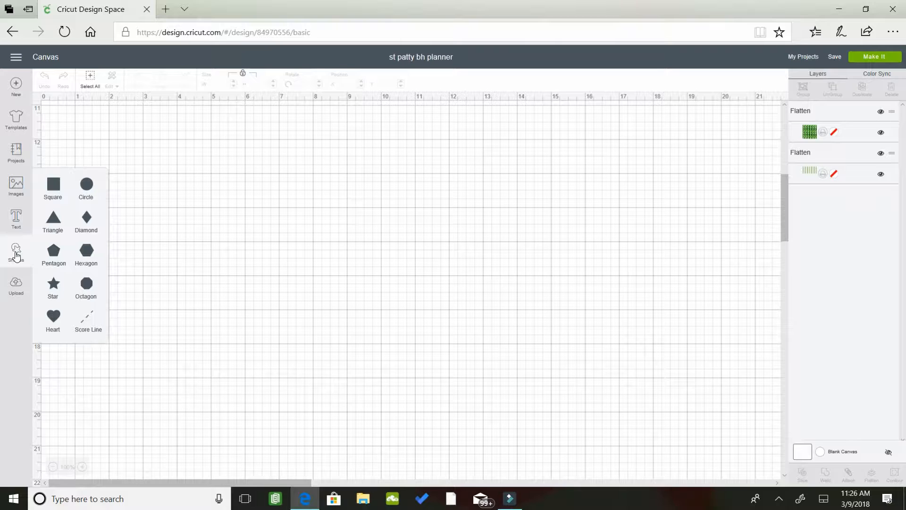
left_click(52, 187)
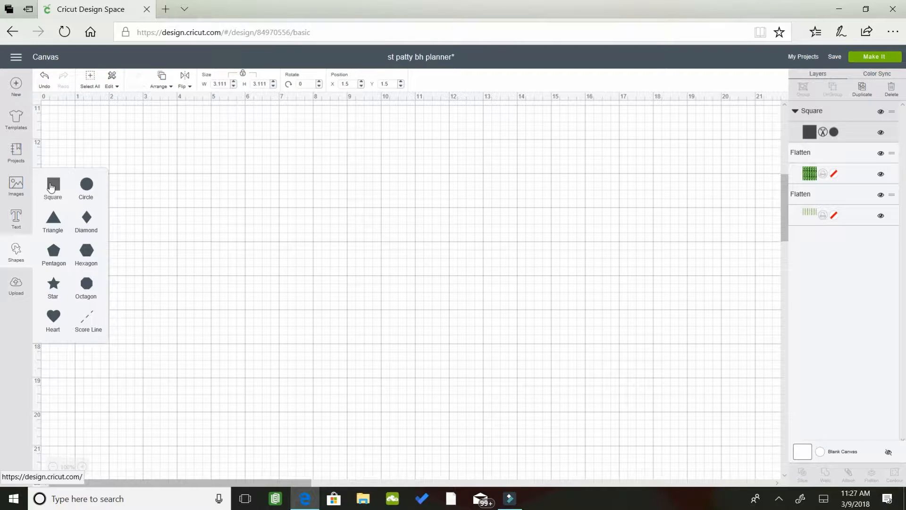
left_click(253, 208)
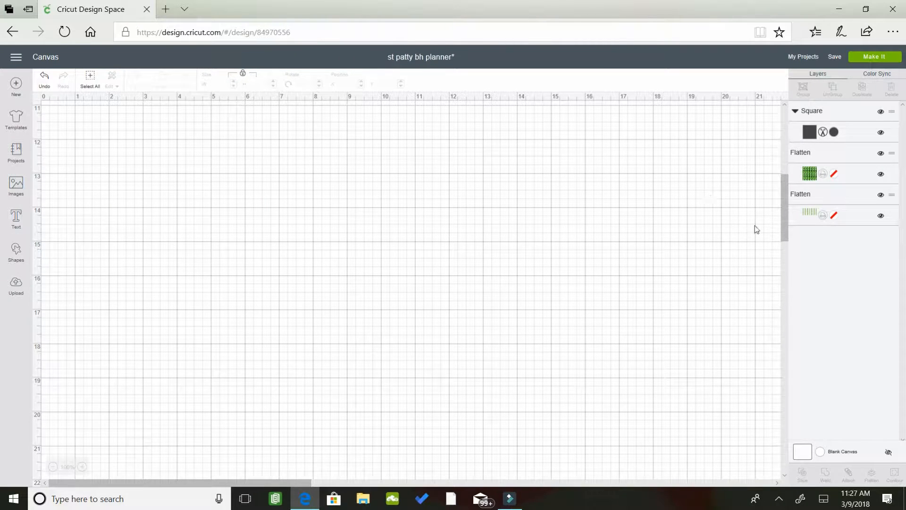
- Move the square to the empty canvas area below the green patterned strips, at about X 2.7 and Y 12.2
left_click_drag(785, 218, 768, 135)
left_click_drag(137, 165, 546, 461)
scroll(783, 171, "down", 3)
left_click_drag(783, 170, 786, 188)
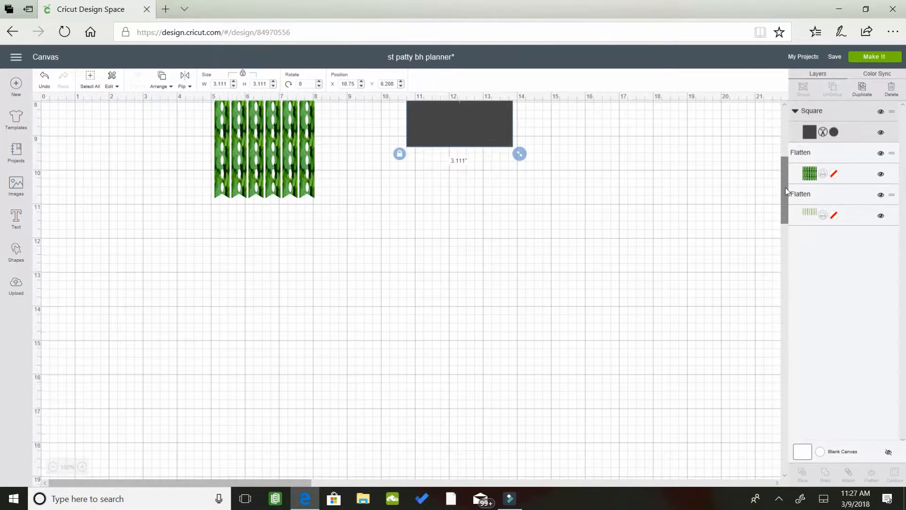
left_click_drag(440, 221, 178, 371)
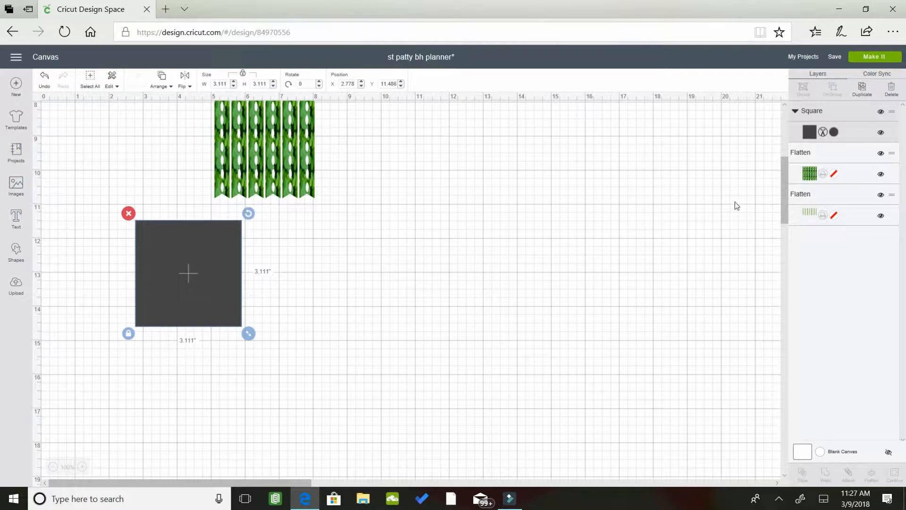
left_click_drag(783, 188, 784, 209)
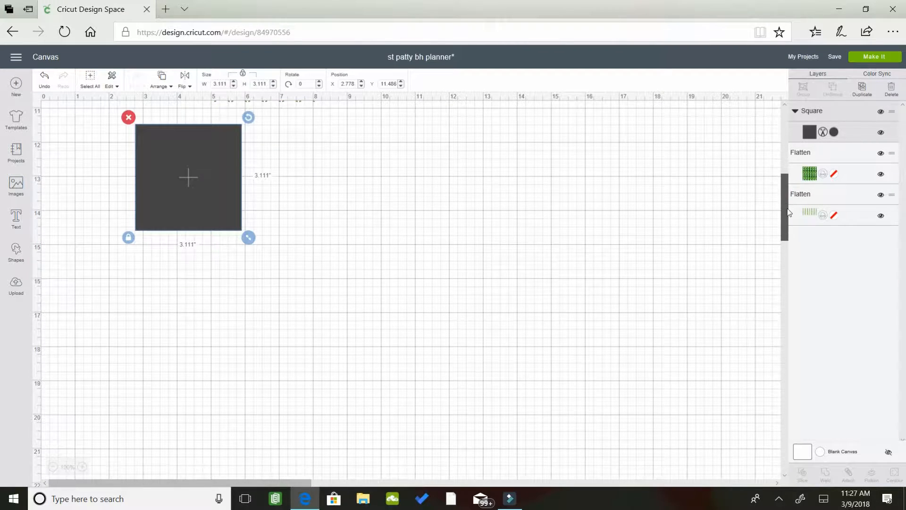
left_click_drag(193, 158, 194, 224)
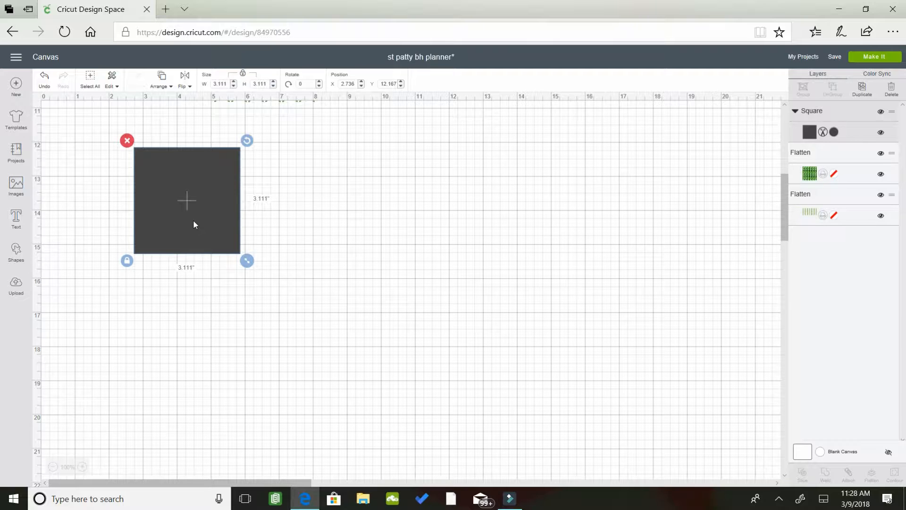
- Set the square's width and height to 1.89 inches
double_click(229, 84)
type("3")
key("BackSpace")
type("1.89")
left_click(266, 81)
type("1.89")
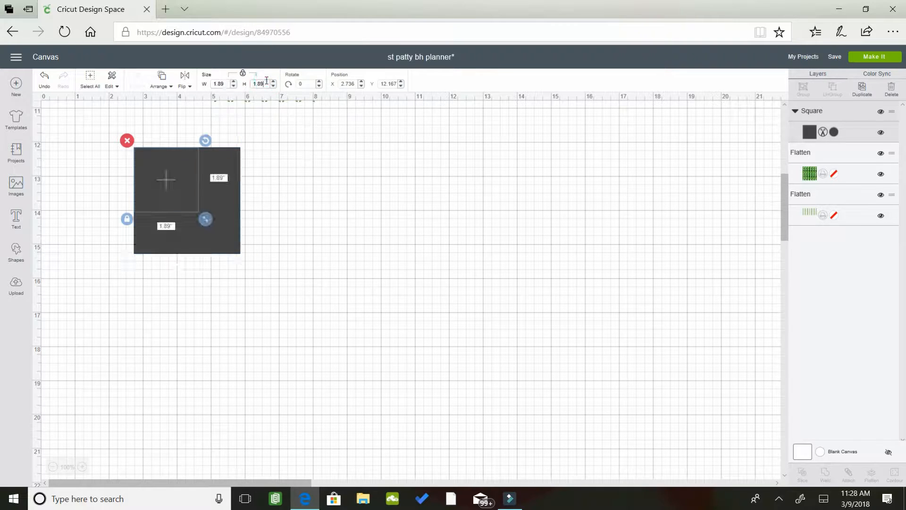
- Unlock the shape's proportions, set its height to 2.95 inches, and lock the proportions again
left_click(243, 74)
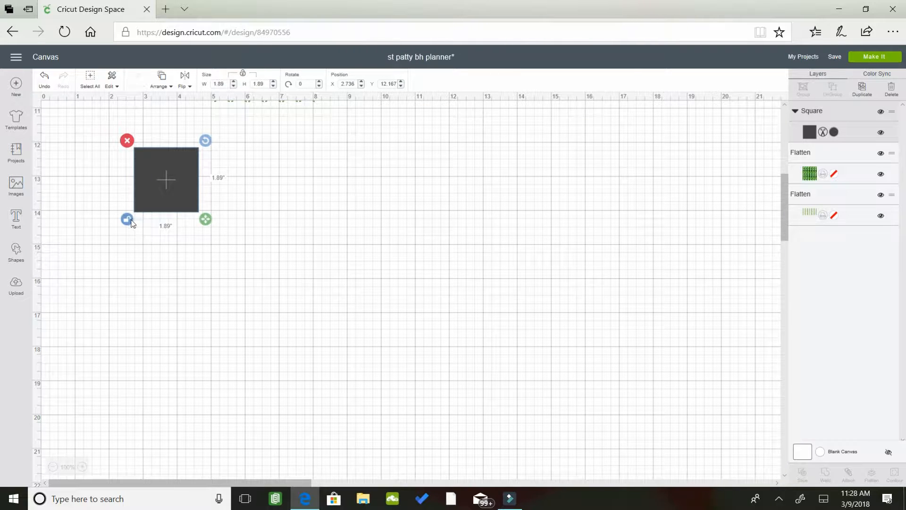
left_click(267, 81)
key("BackSpace")
key("BackSpace")
key("BackSpace")
key("BackSpace")
type("2.95")
key("Return")
left_click(127, 256)
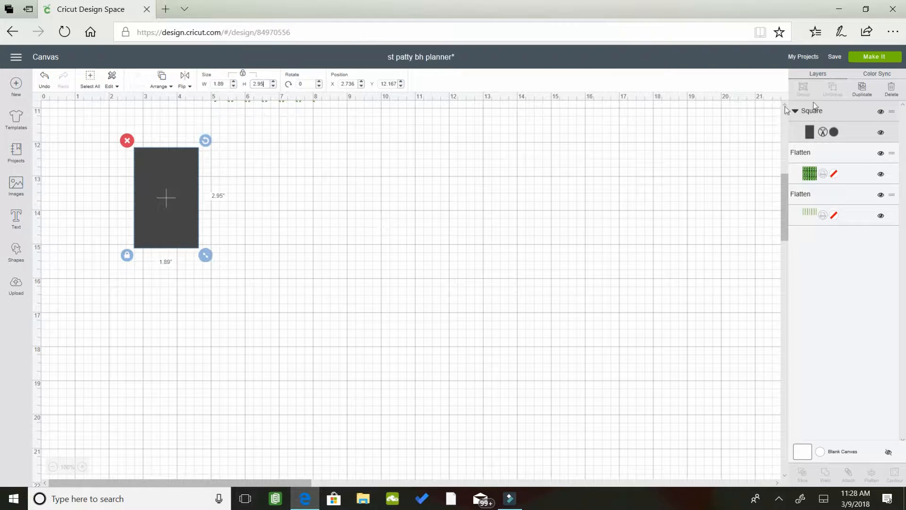
- Recolor the rectangle with the basic color Mango
left_click(834, 132)
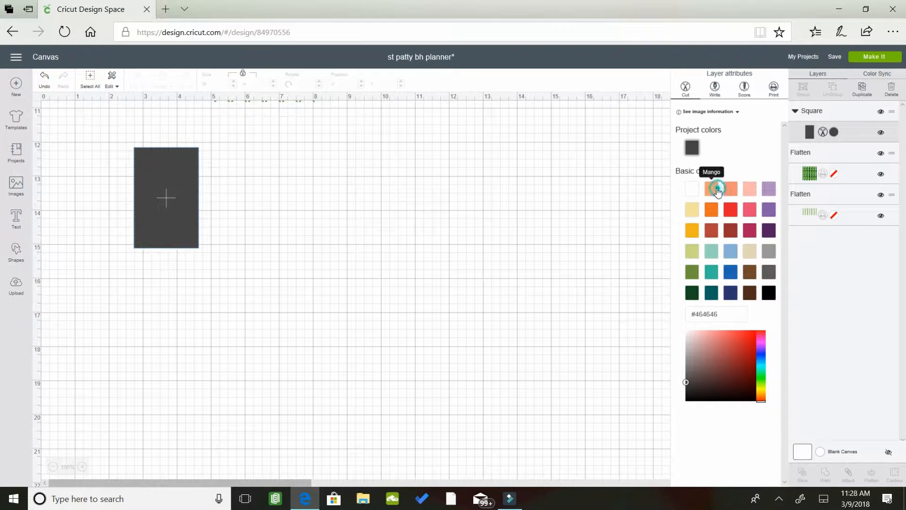
left_click(714, 190)
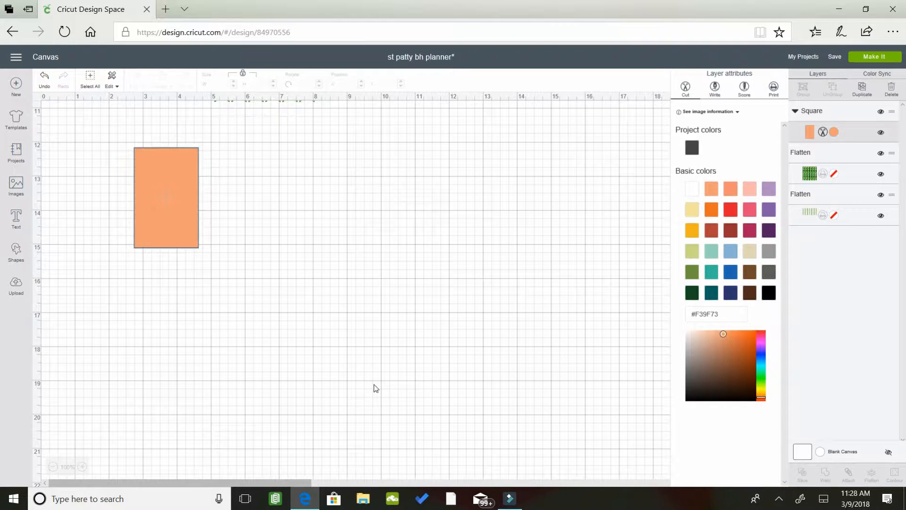
left_click(172, 211)
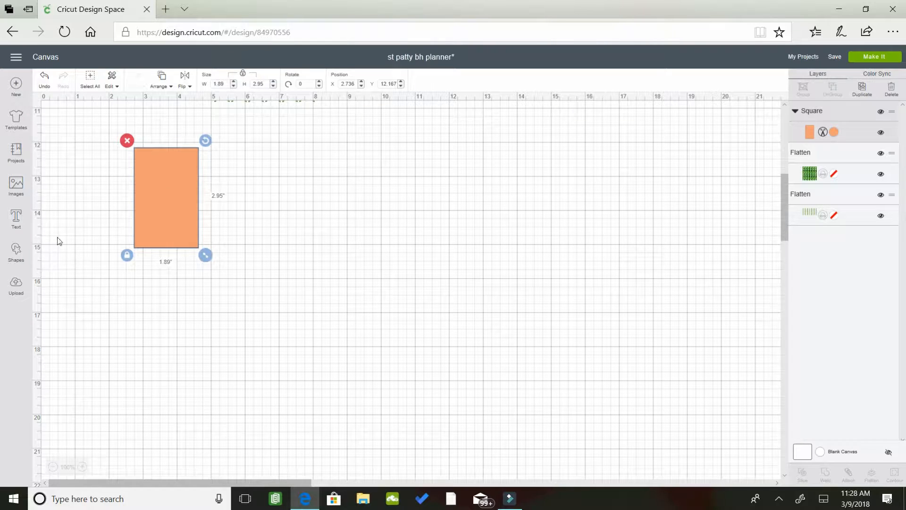
- Insert a circle near the green strips and delete it again
left_click(16, 252)
left_click(247, 315)
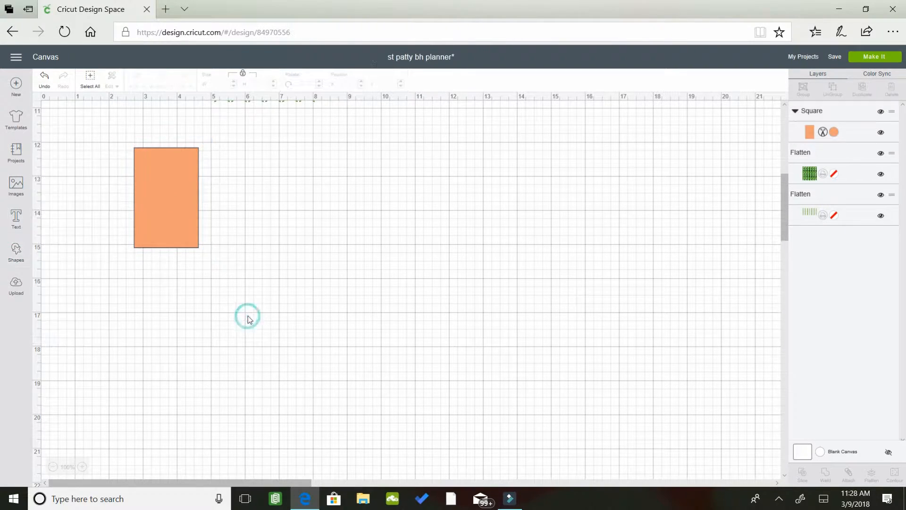
left_click(17, 254)
left_click(86, 186)
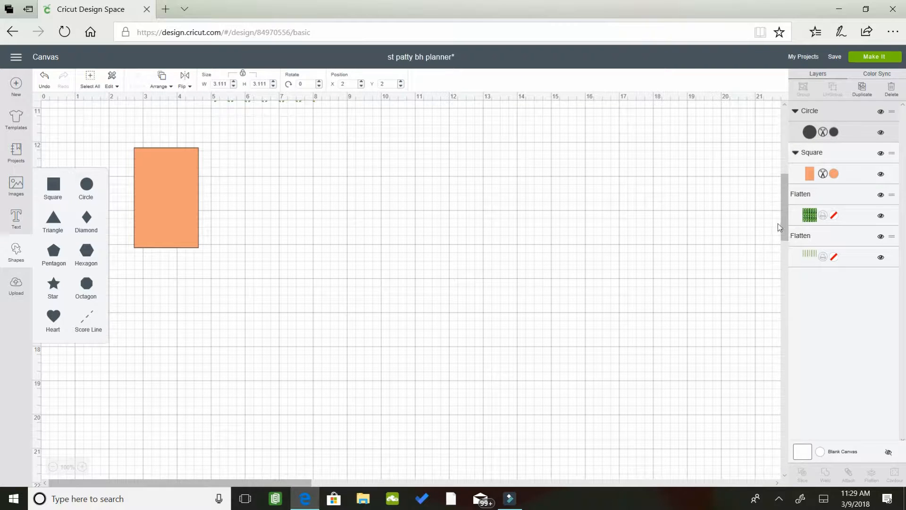
left_click_drag(785, 216, 782, 178)
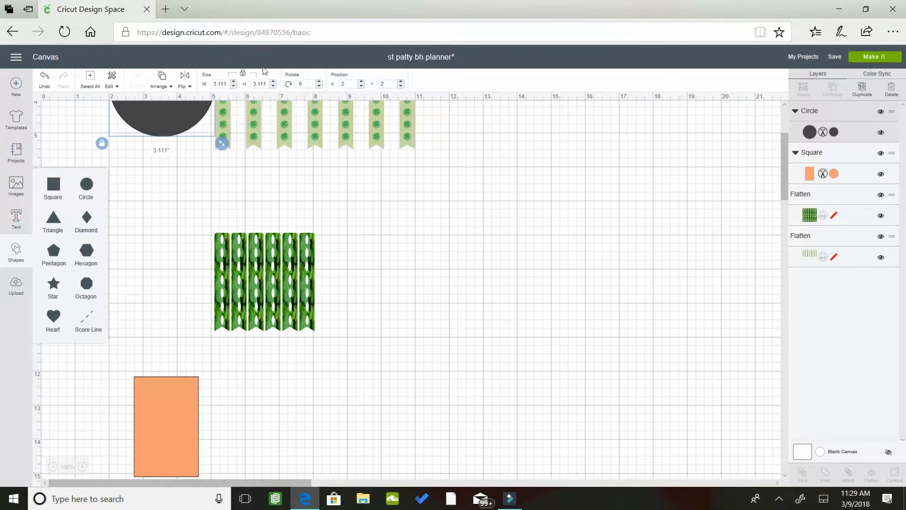
left_click_drag(178, 119, 310, 248)
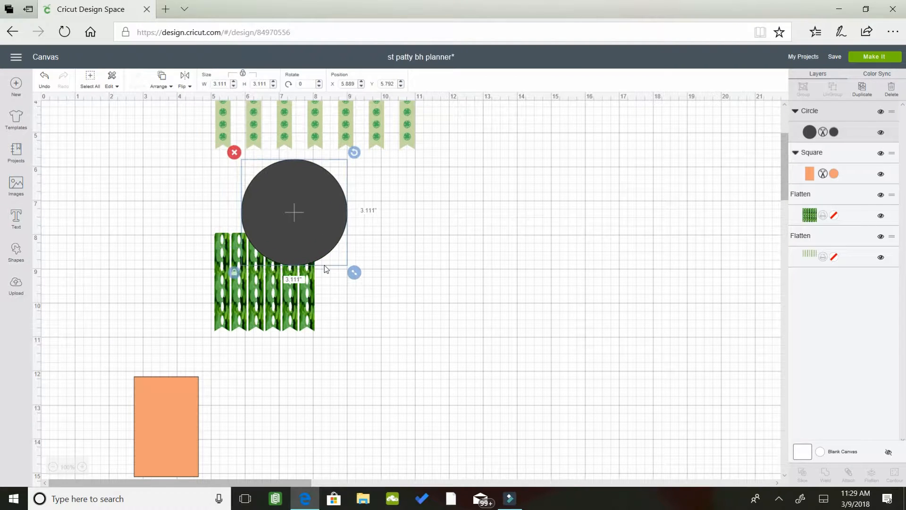
left_click(234, 153)
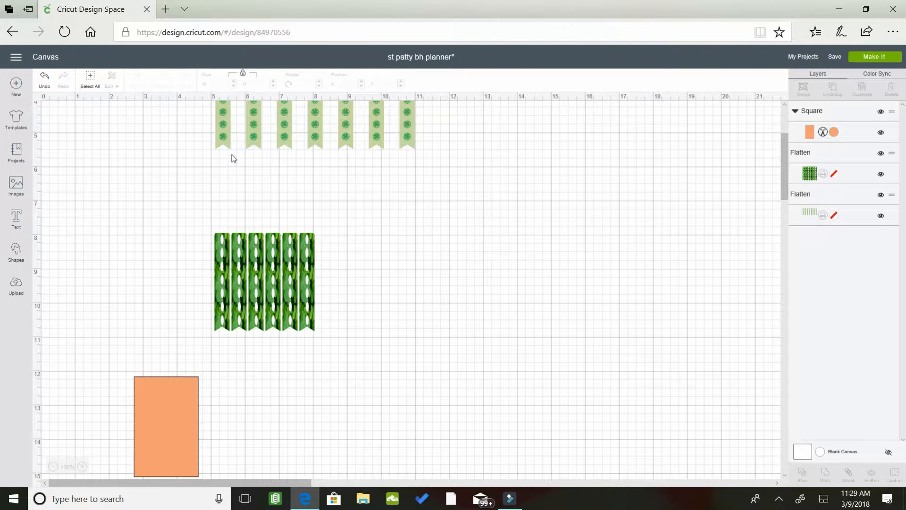
- Insert a hexagon shape onto the canvas
left_click_drag(784, 170, 785, 191)
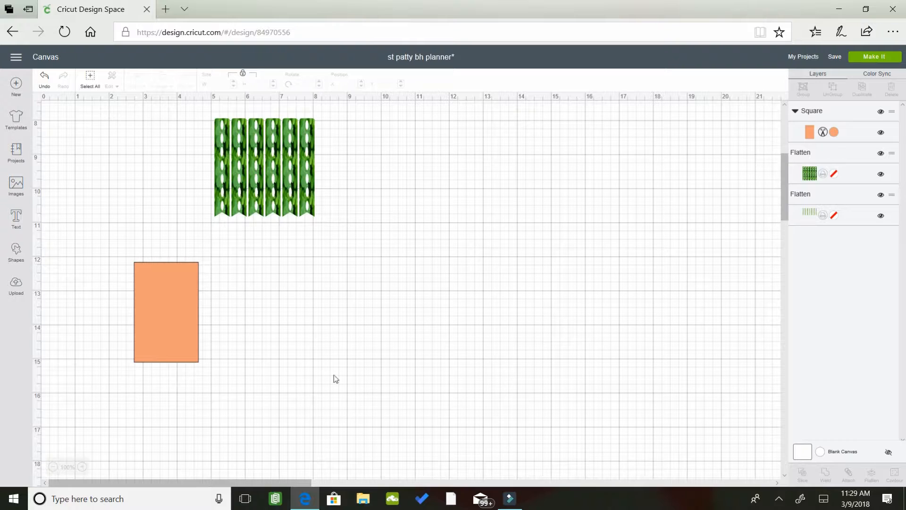
left_click(15, 253)
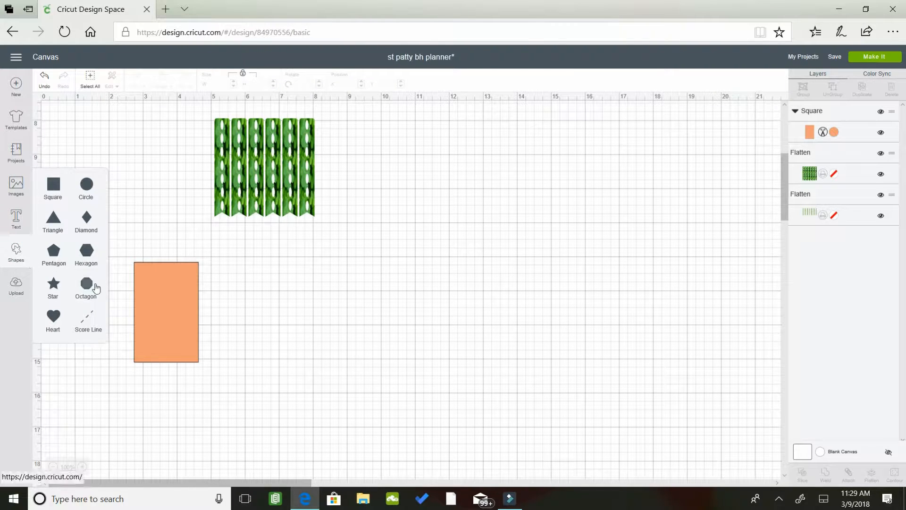
left_click(87, 254)
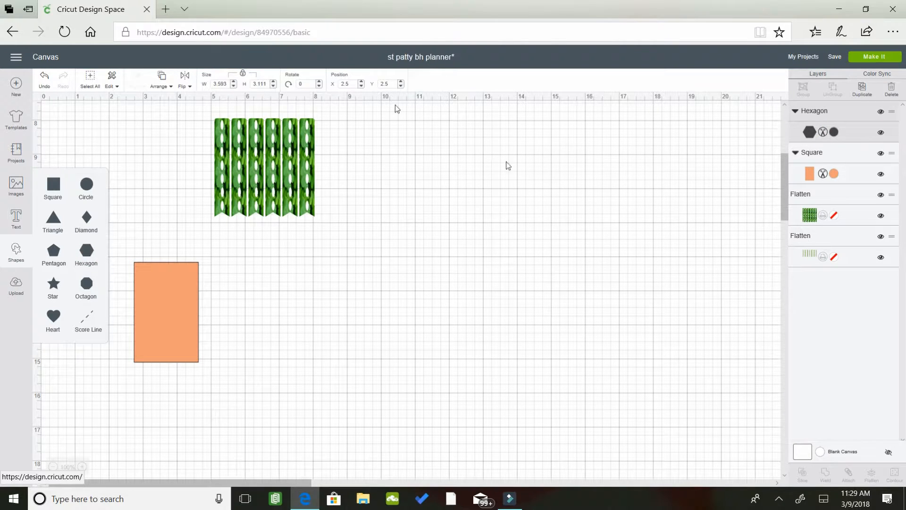
left_click(583, 259)
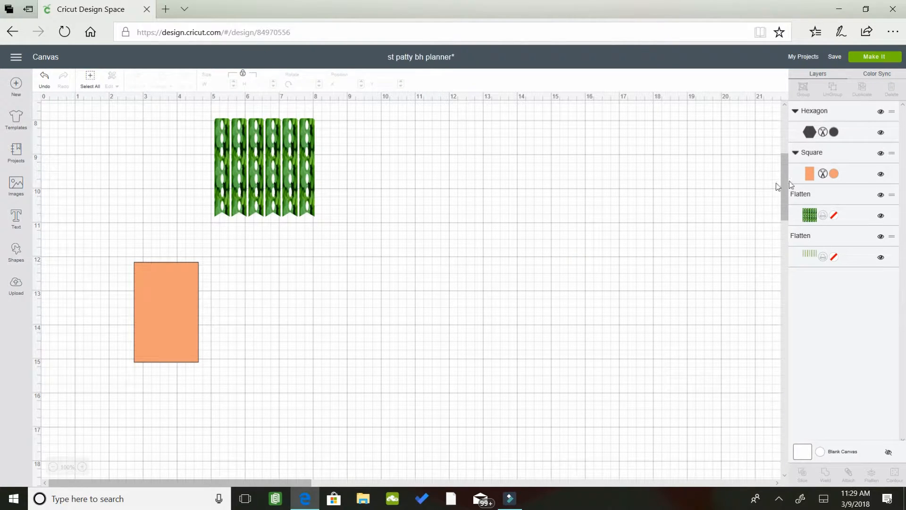
- Move the hexagon clear of the green patterned strips, to about X 7.8 and Y 10.5
left_click_drag(784, 183, 773, 151)
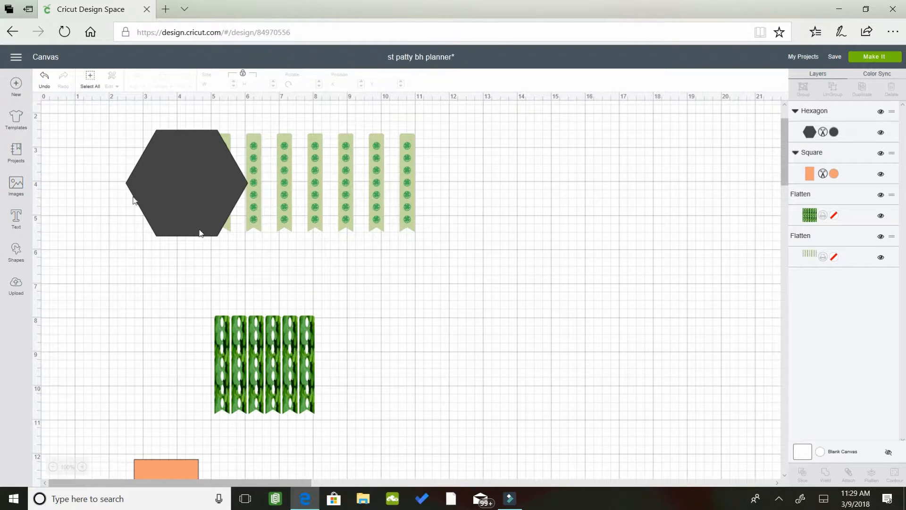
left_click_drag(171, 203, 315, 383)
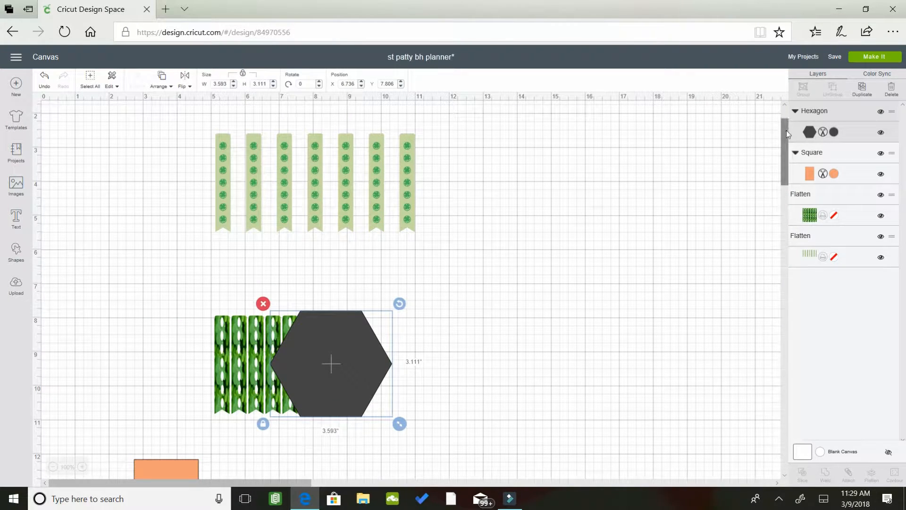
left_click_drag(789, 140, 789, 182)
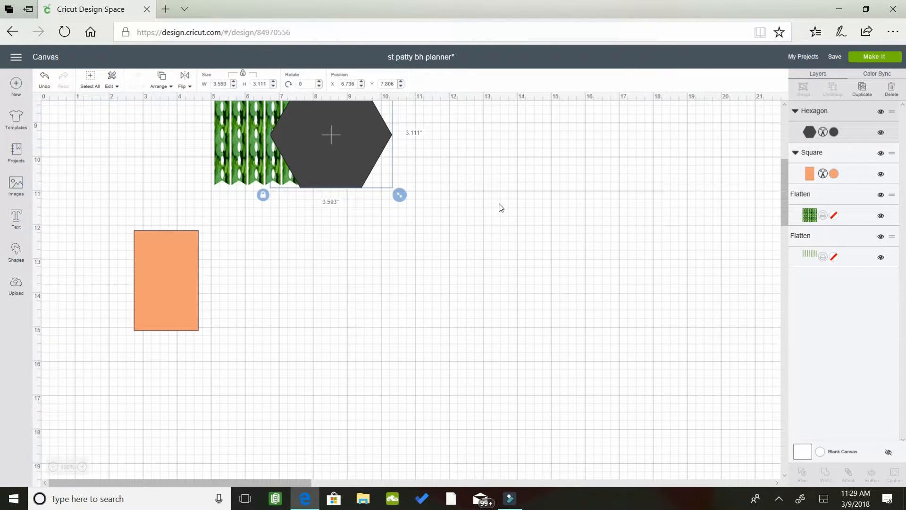
left_click_drag(373, 118, 412, 222)
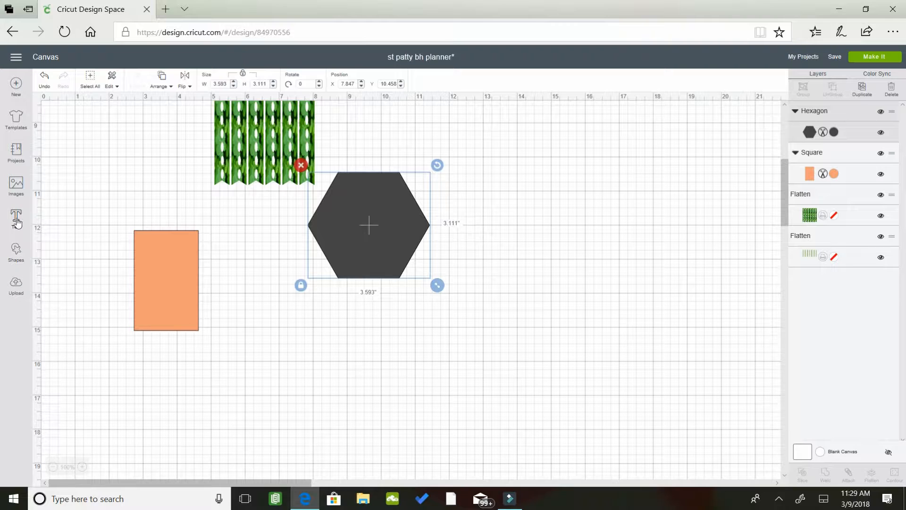
- Search the image library for "planner"
left_click(16, 186)
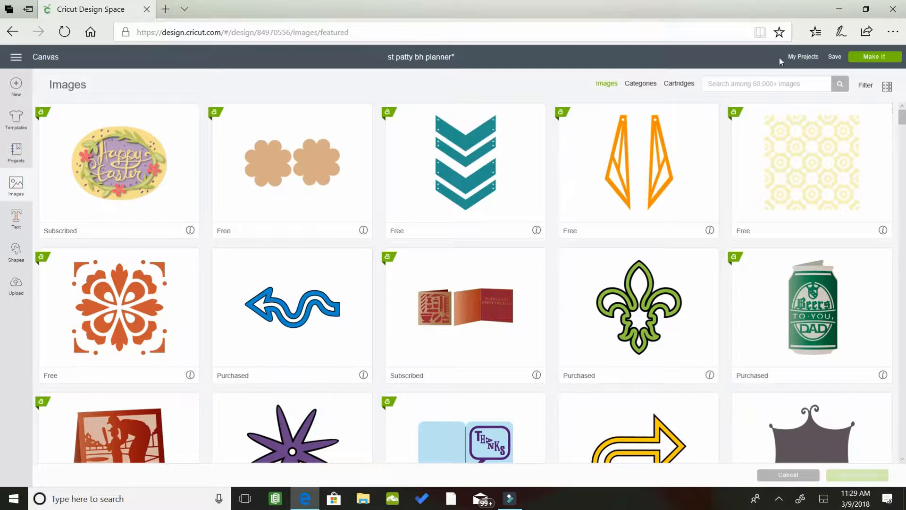
left_click(732, 83)
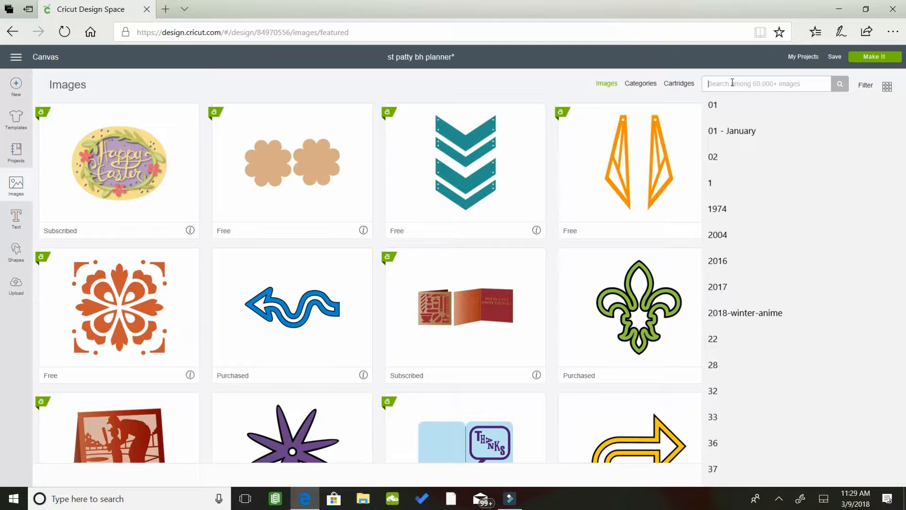
type("pl")
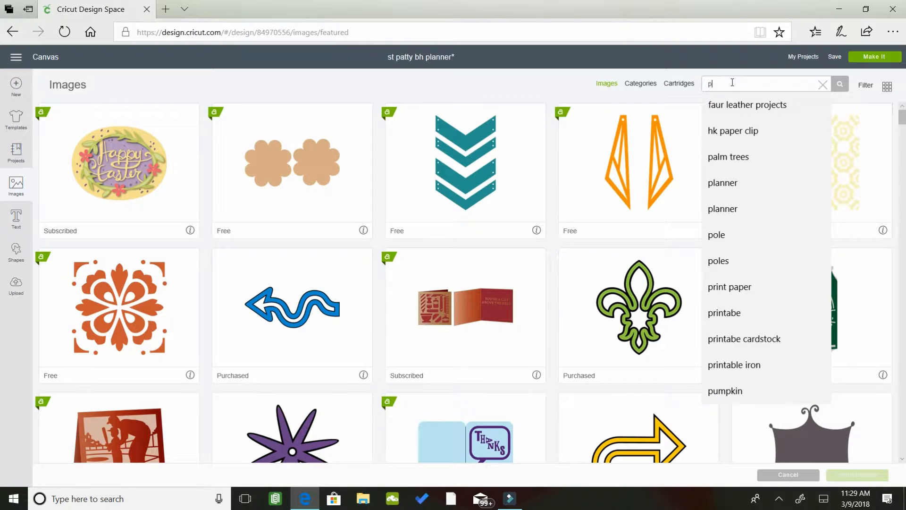
type("a")
left_click(732, 105)
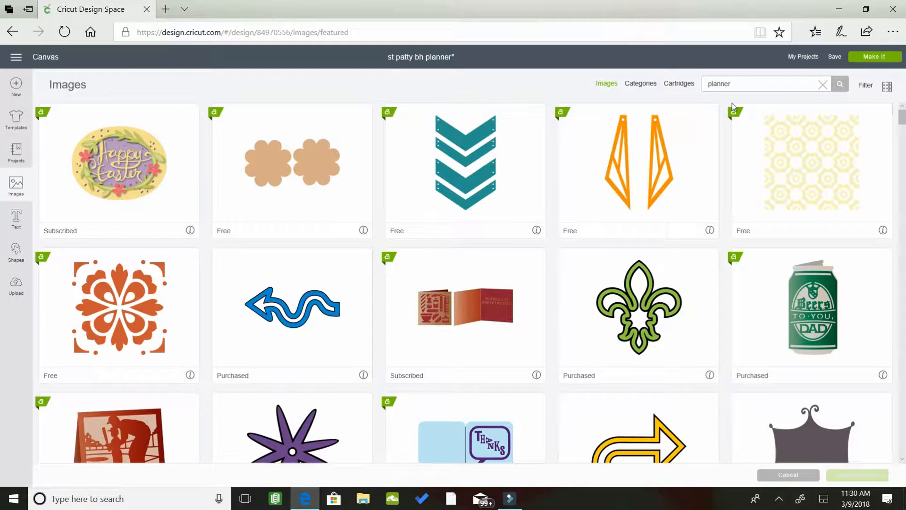
left_click(839, 85)
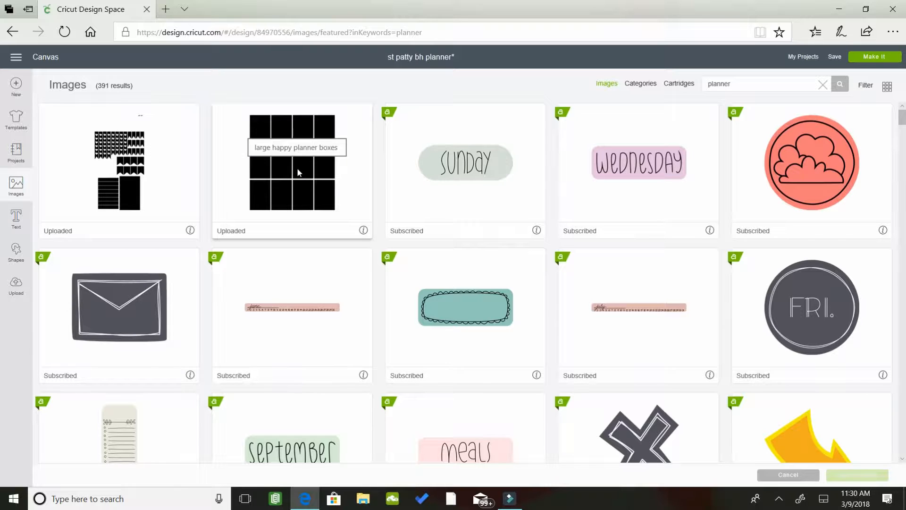
- Insert the maroon to-do banner strip with the column of stars from the planner image results onto the canvas
scroll(1, 416, "down", 7)
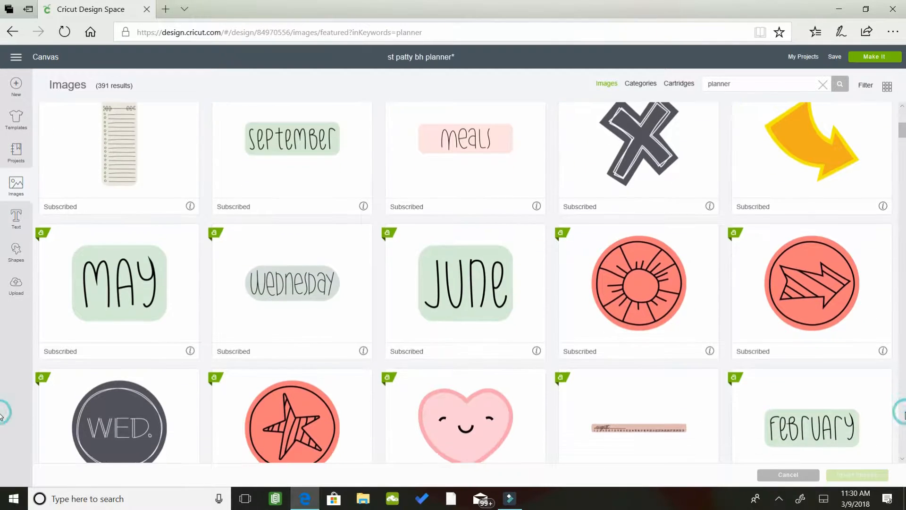
scroll(2, 413, "down", 12)
scroll(1, 414, "down", 15)
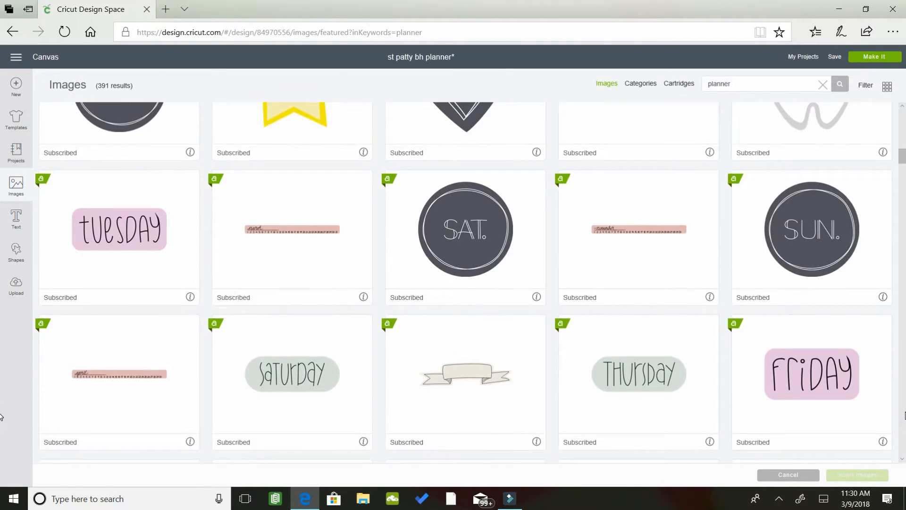
scroll(1, 417, "down", 13)
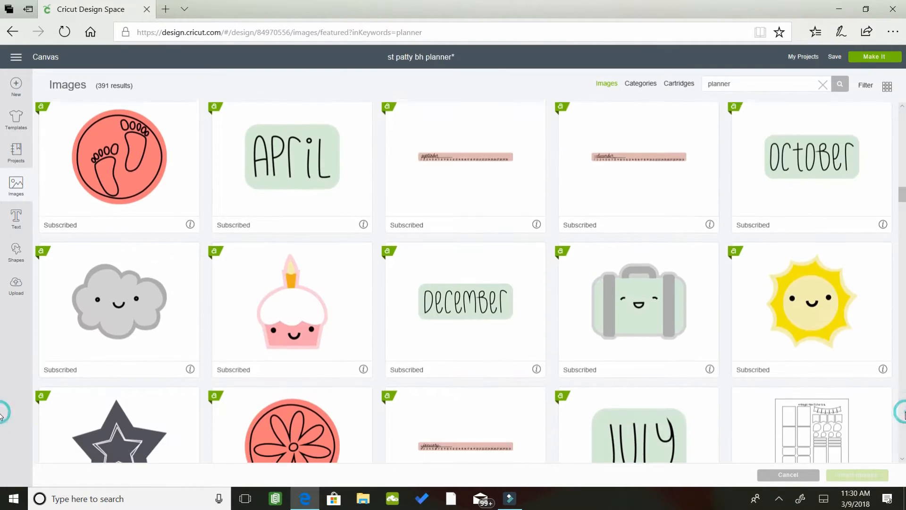
scroll(1, 416, "down", 7)
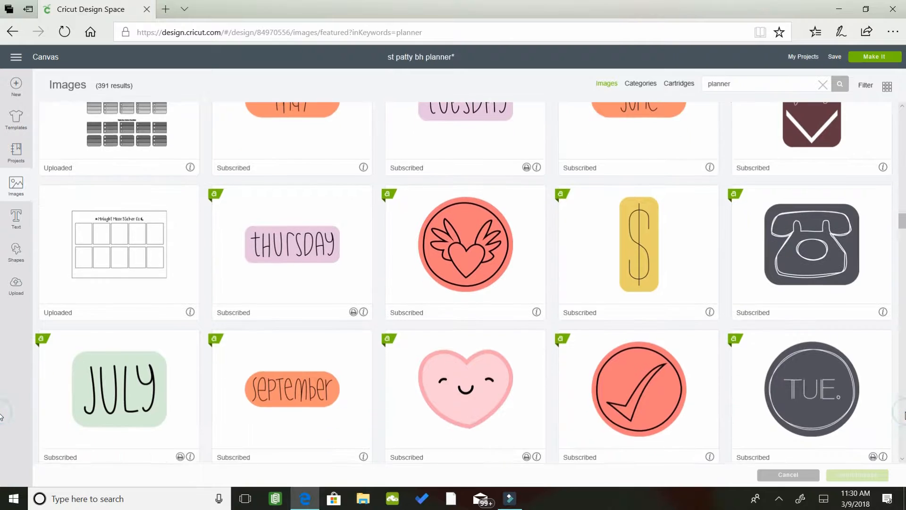
scroll(1, 417, "down", 15)
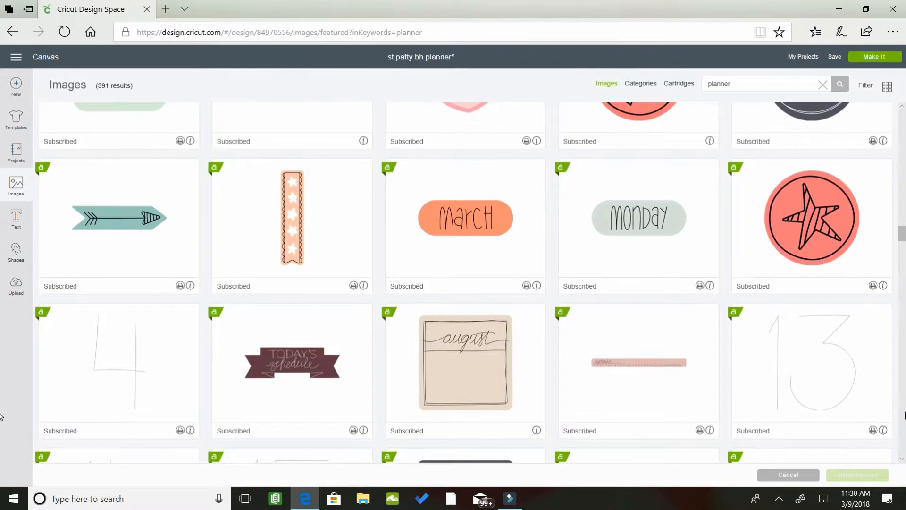
scroll(1, 417, "down", 20)
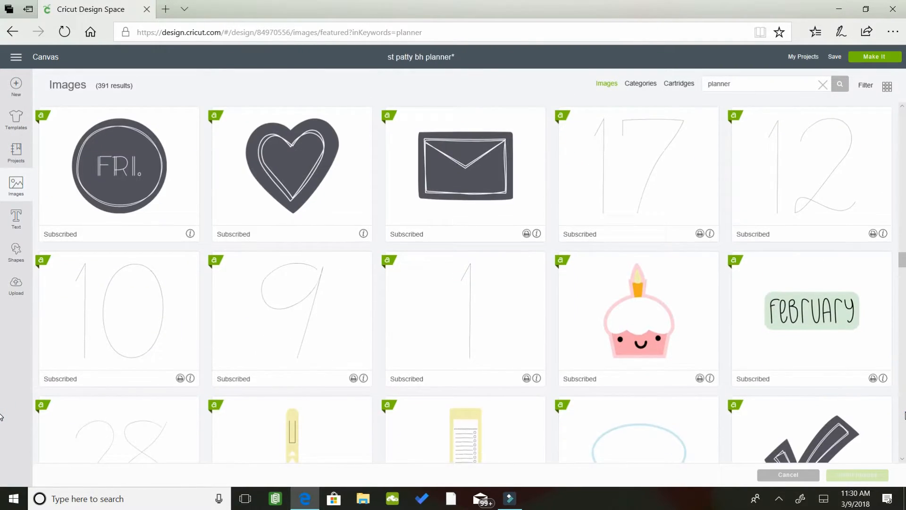
scroll(1, 417, "down", 18)
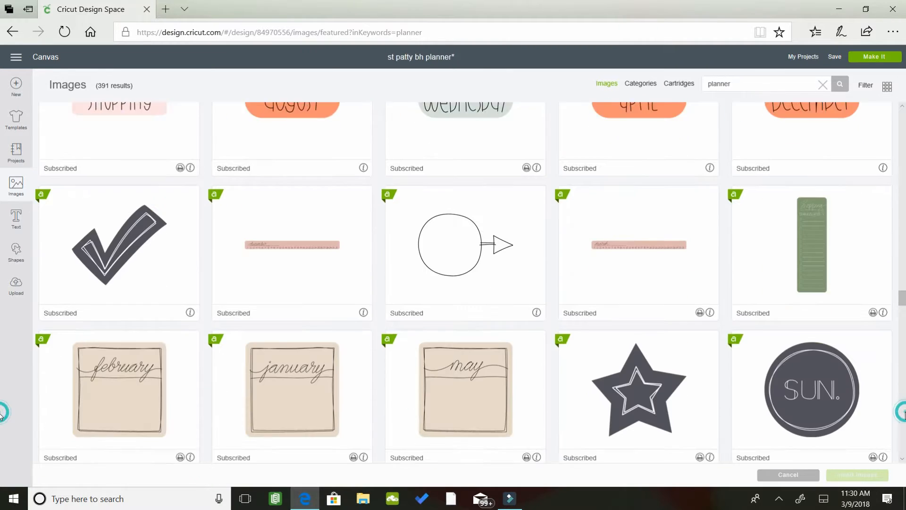
scroll(1, 416, "down", 5)
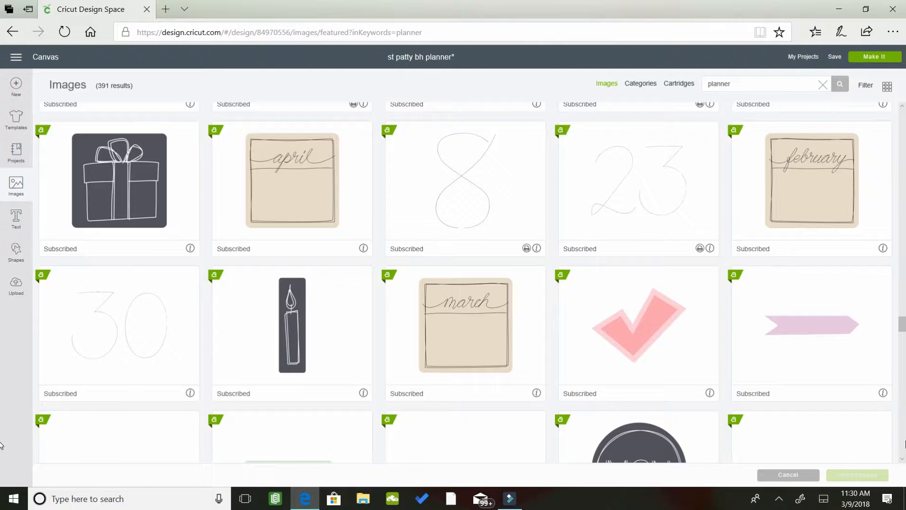
scroll(902, 448, "down", 20)
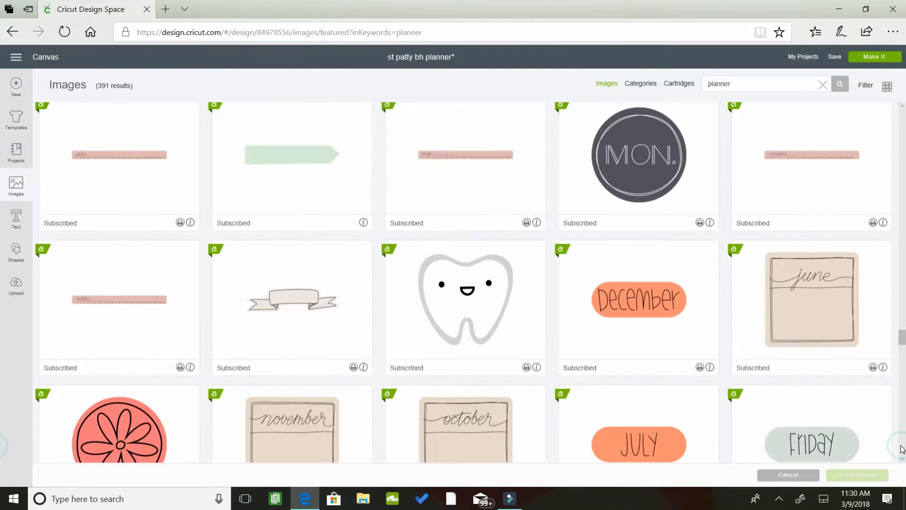
scroll(903, 448, "down", 10)
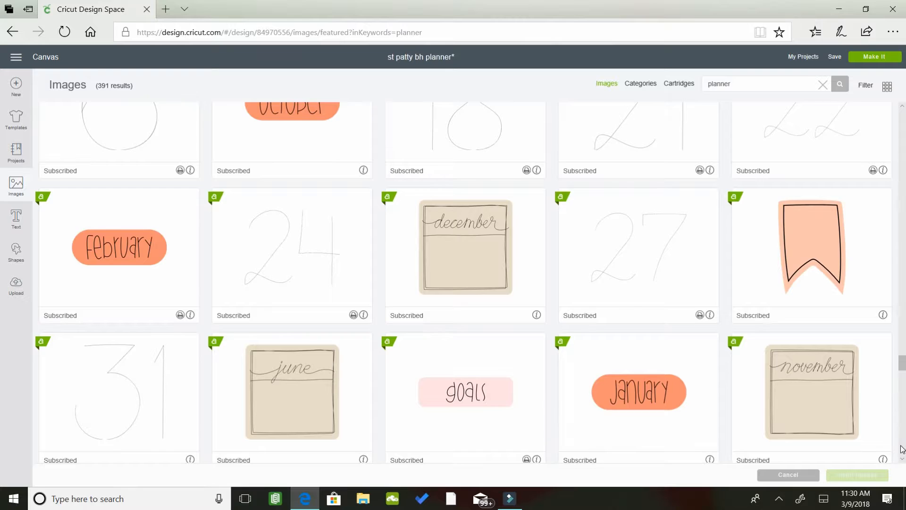
scroll(902, 448, "down", 10)
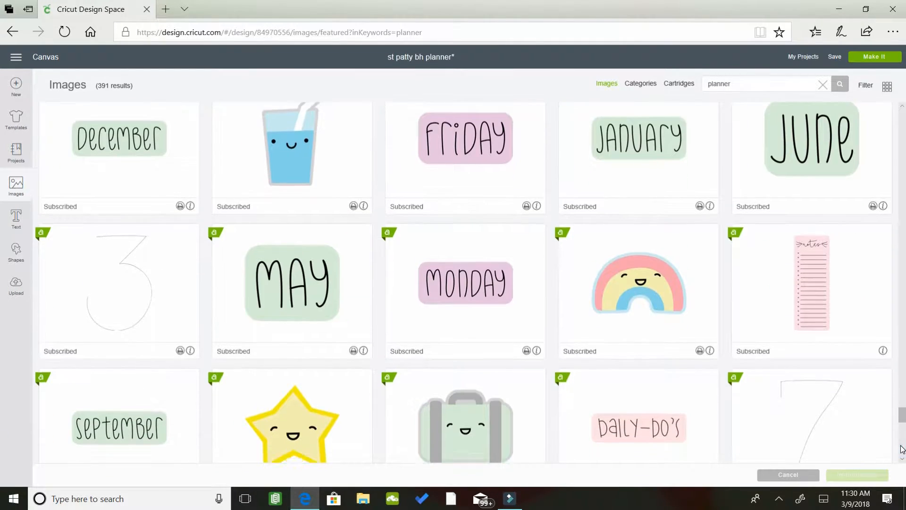
scroll(902, 449, "down", 10)
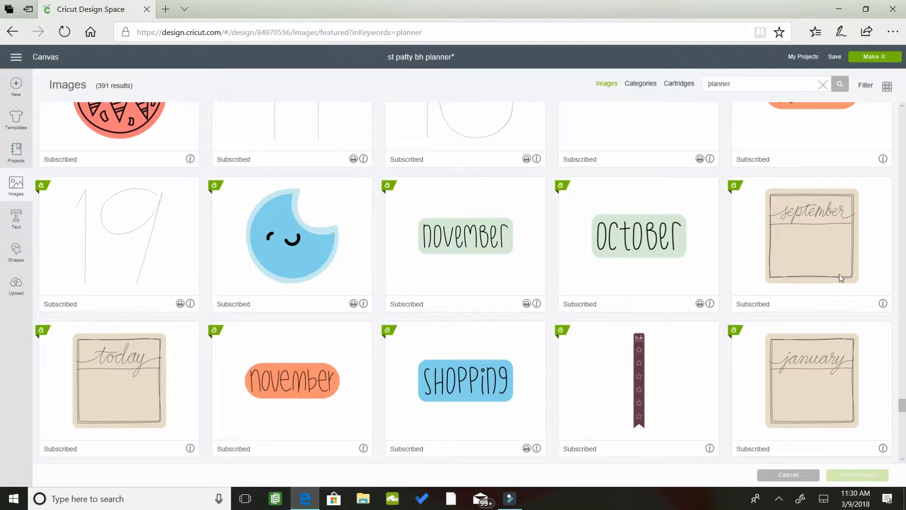
left_click(626, 403)
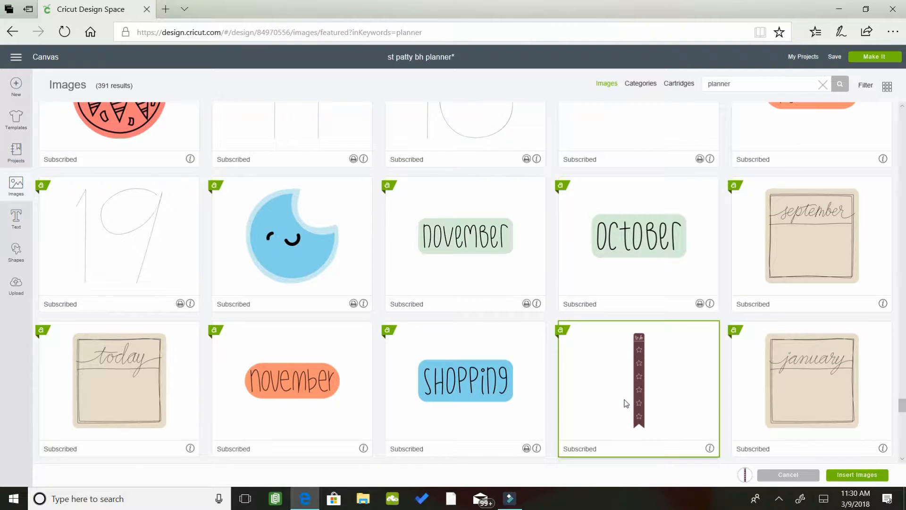
left_click(871, 476)
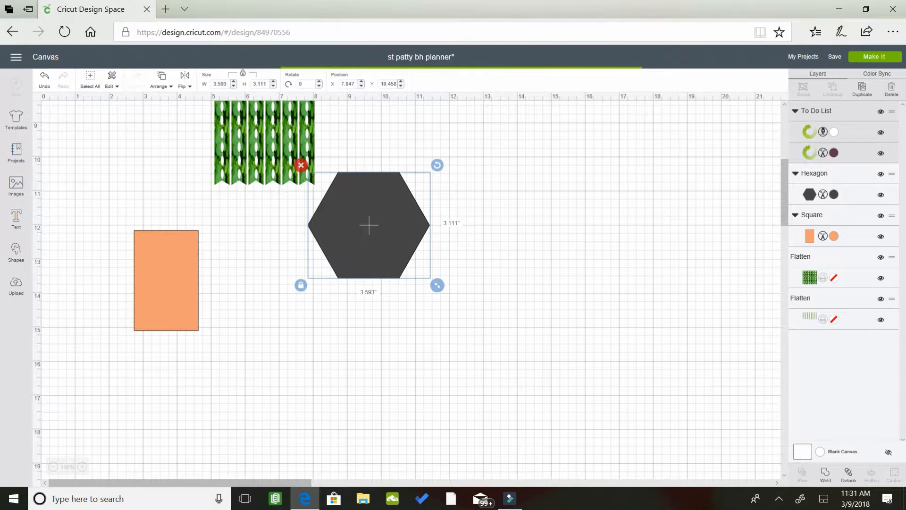
- Move the maroon star strip onto the orange rectangle near its left edge, at about X 2.82 and Y 11.94
left_click_drag(783, 202, 777, 162)
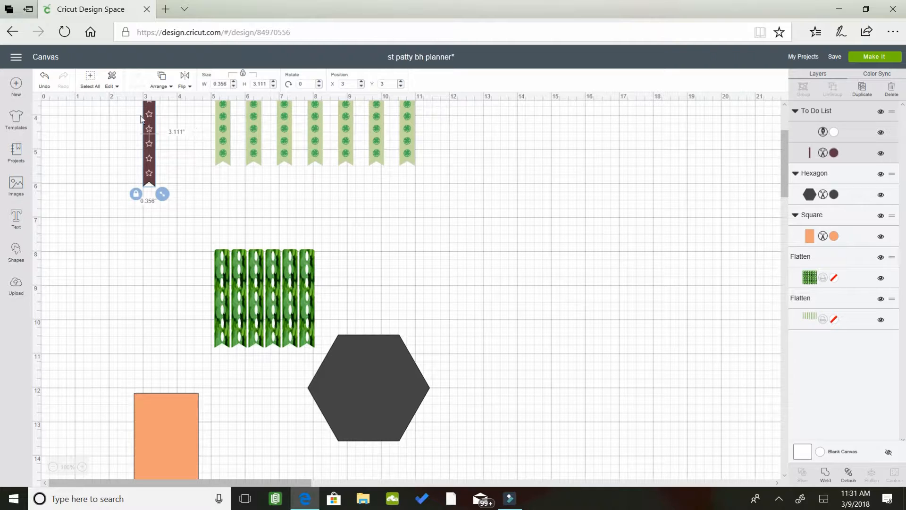
left_click_drag(151, 147, 346, 261)
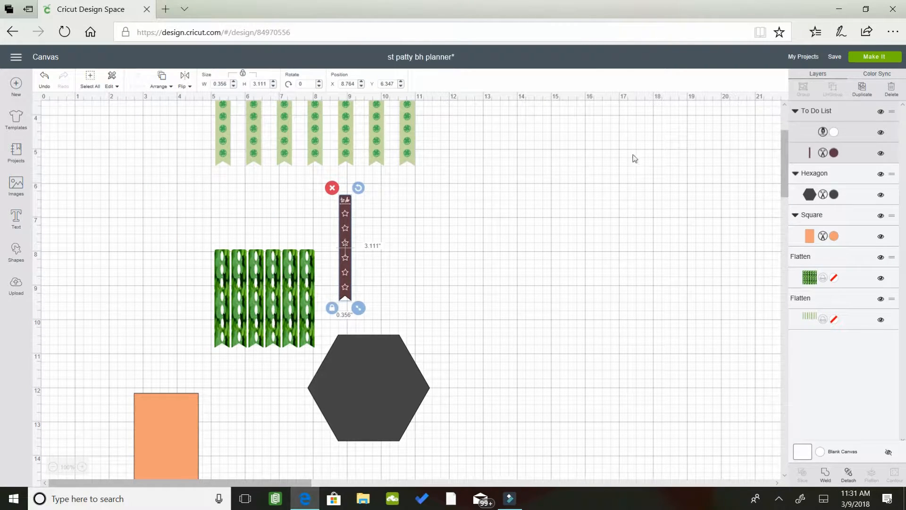
left_click_drag(347, 218, 491, 313)
left_click_drag(783, 162, 779, 185)
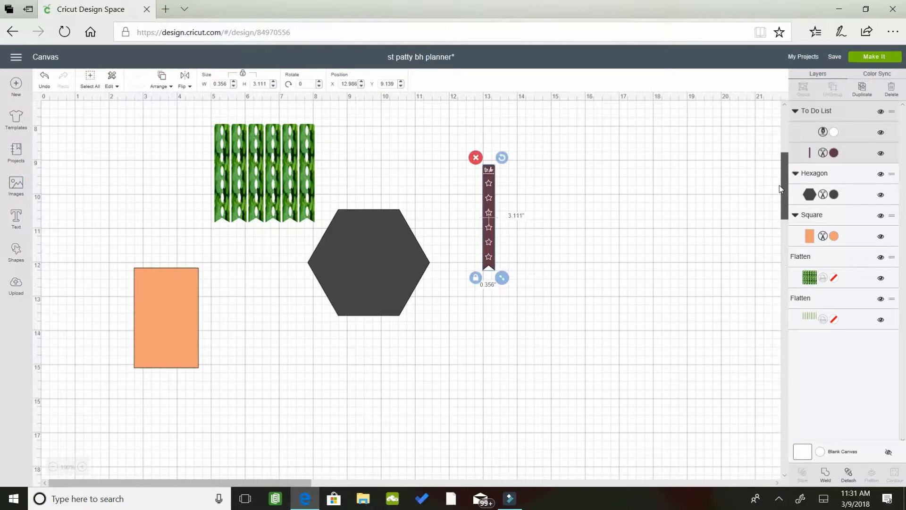
left_click(497, 215)
left_click_drag(488, 202, 491, 267)
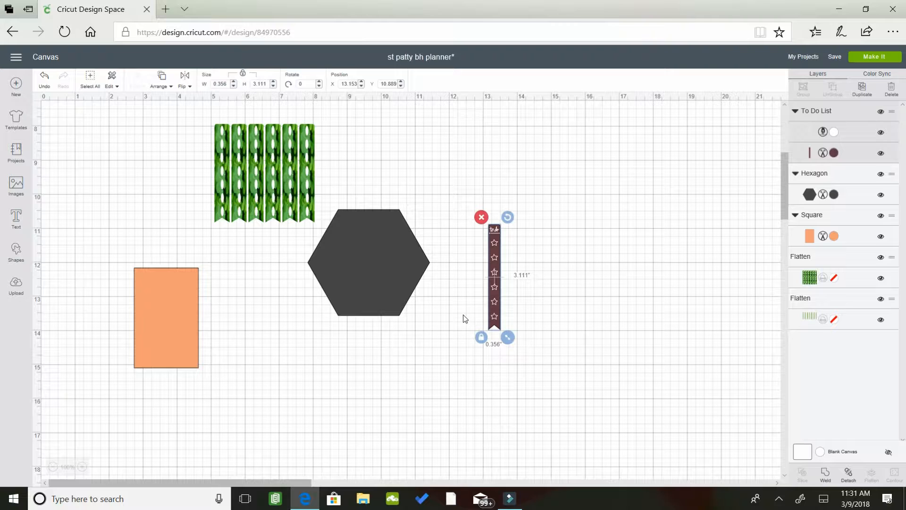
left_click_drag(495, 288, 137, 334)
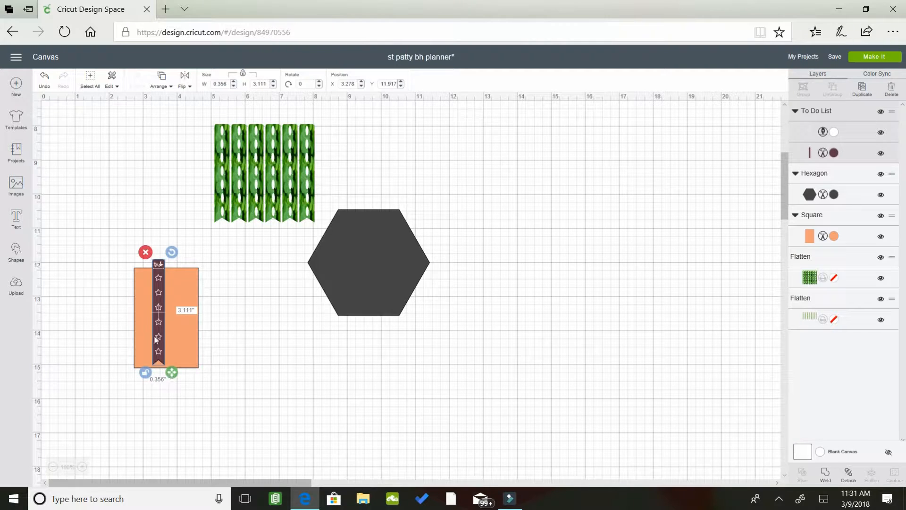
left_click_drag(156, 341, 139, 341)
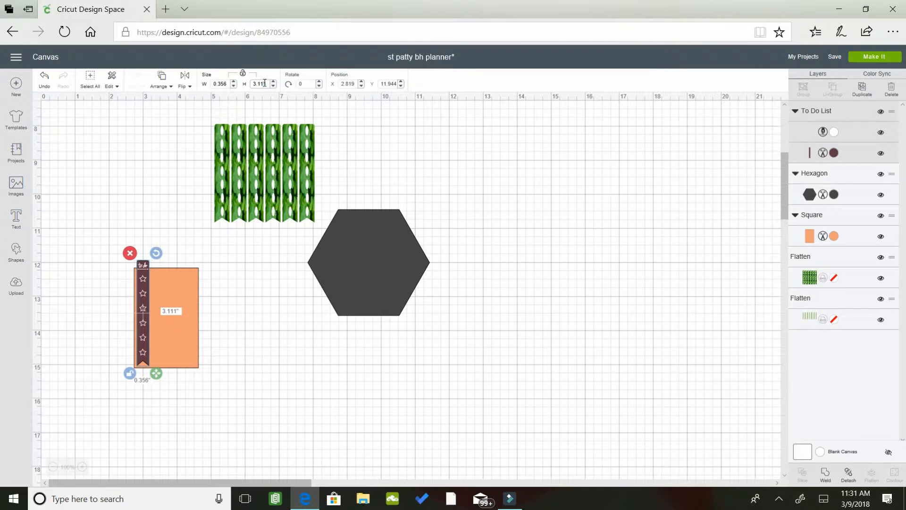
- Set the star strip's height to 2.95 with its width kept, relock its proportions, and align it with the orange rectangle's left edge
key("BackSpace")
key("BackSpace")
key("BackSpace")
key("Return")
left_click(129, 367)
left_click_drag(138, 335, 134, 339)
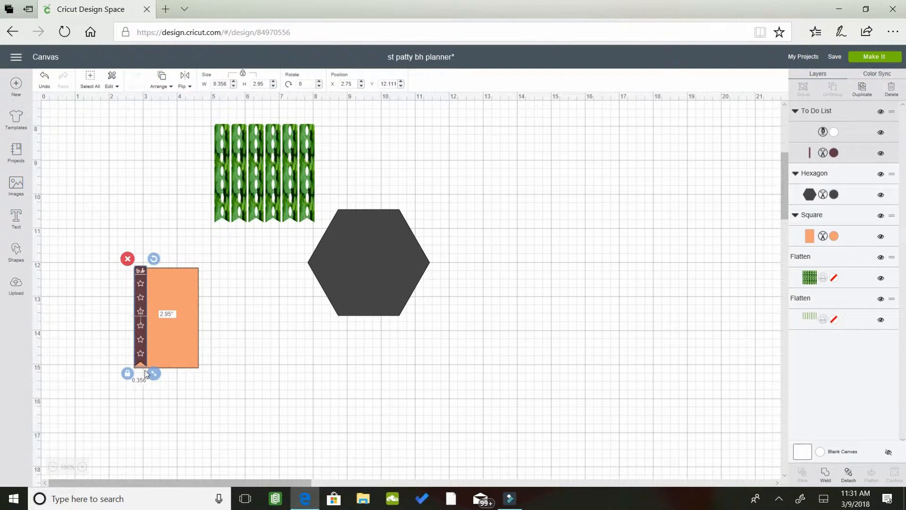
- Spread the shapes apart, placing the star strip at about X 7.2, Y 11.5, the hexagon at X 10.3, Y 7.9, and the green strips at X 5.1, Y 6.1
left_click_drag(135, 336, 288, 315)
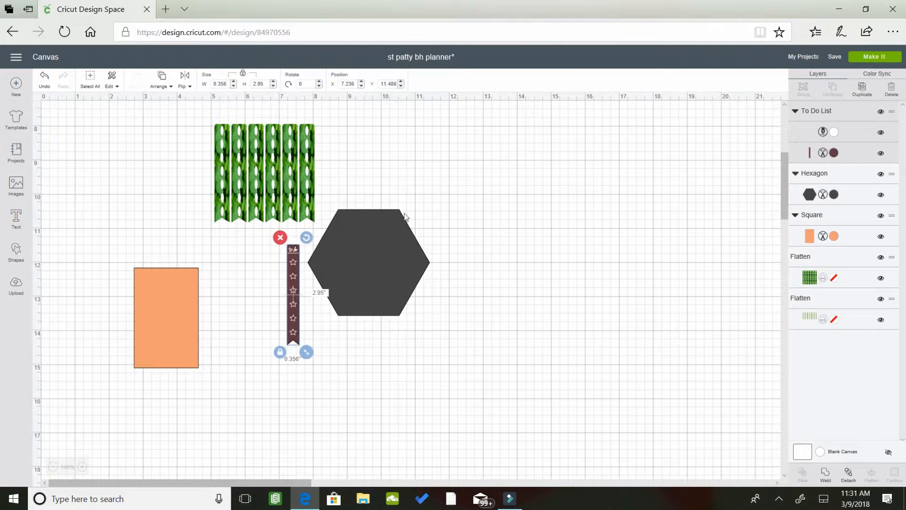
left_click(386, 259)
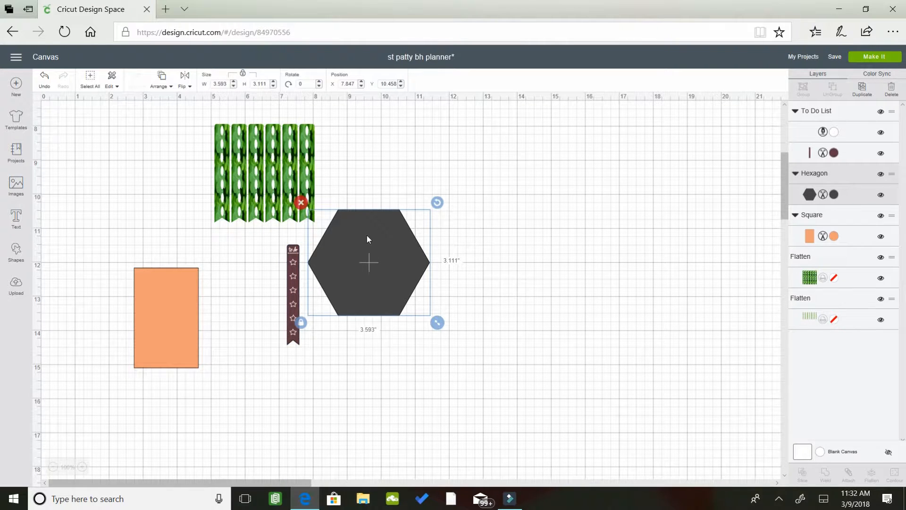
left_click_drag(362, 240, 442, 154)
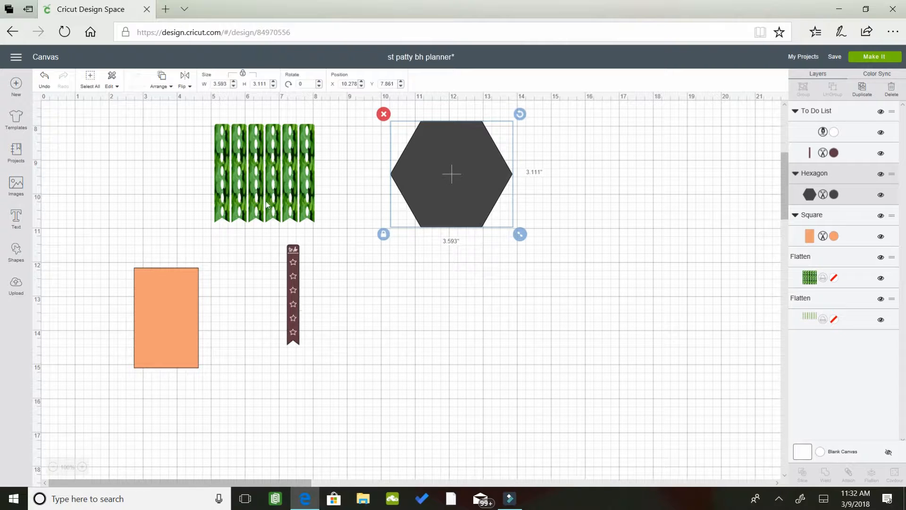
left_click_drag(263, 174, 263, 114)
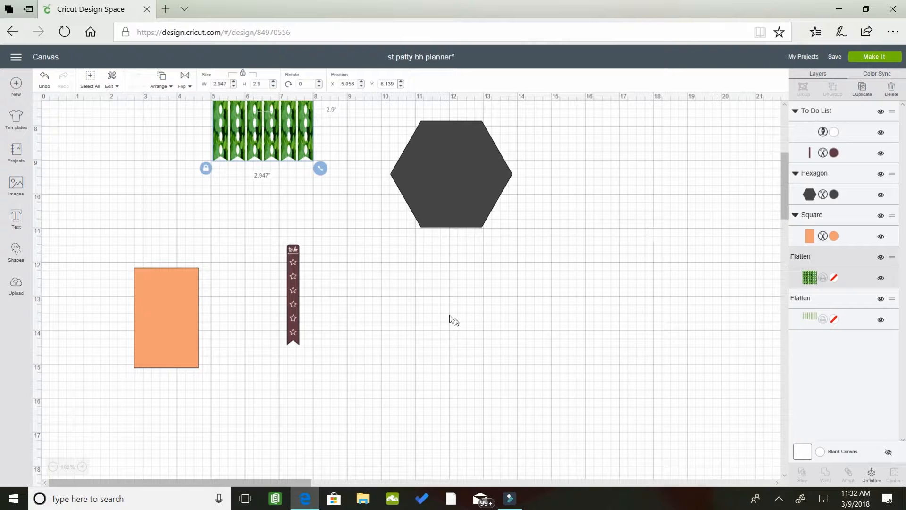
- Detach the star strip's layers and move the white drawn layer off the maroon banner, to about X 9.3 and Y 11.7
left_click(294, 303)
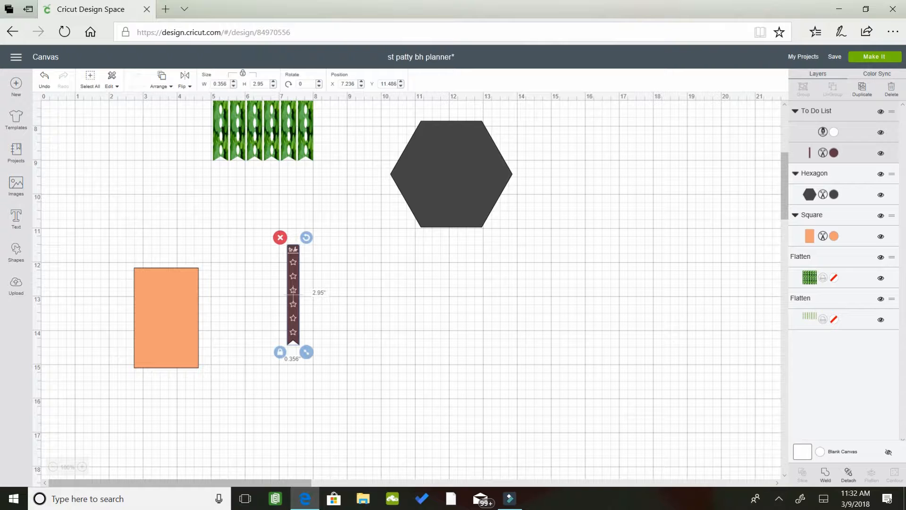
left_click(849, 473)
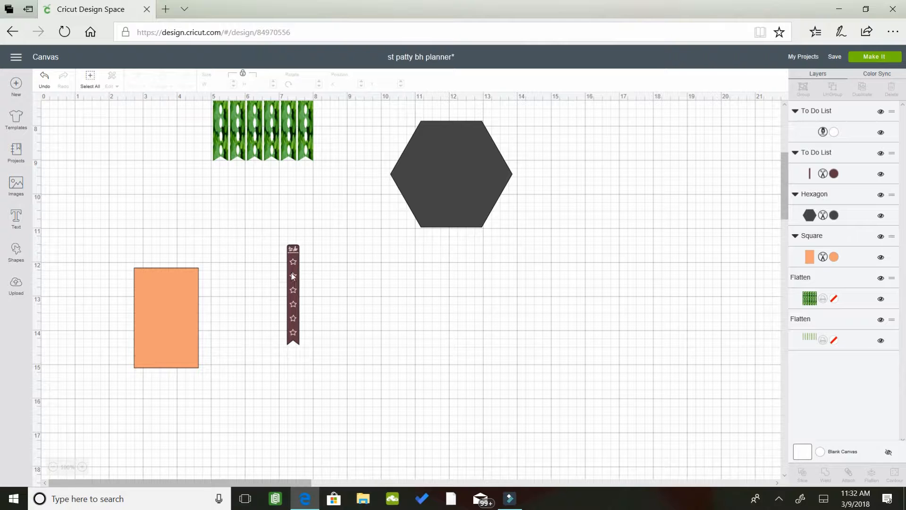
left_click_drag(292, 276, 379, 290)
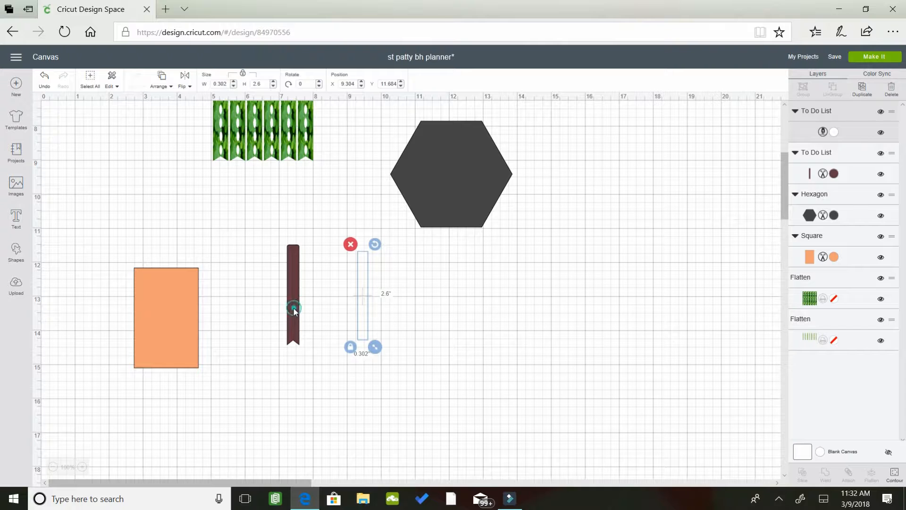
left_click(293, 308)
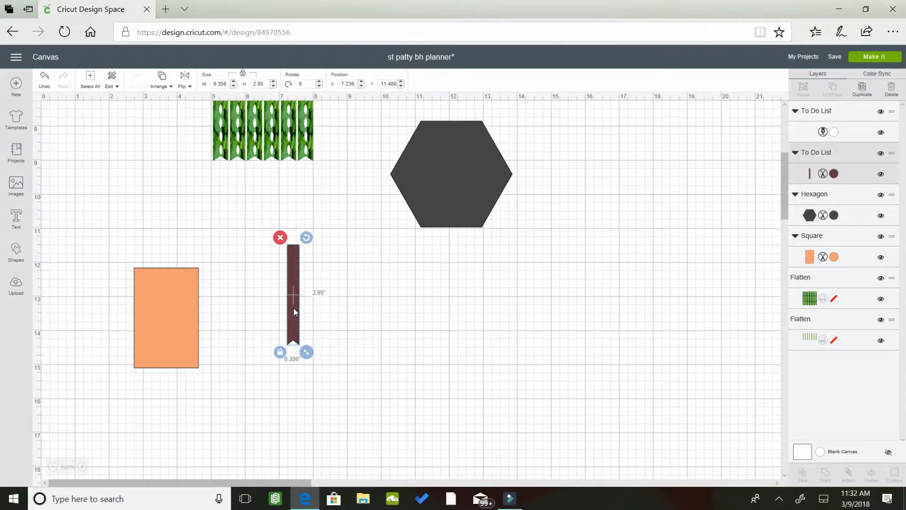
left_click(374, 290)
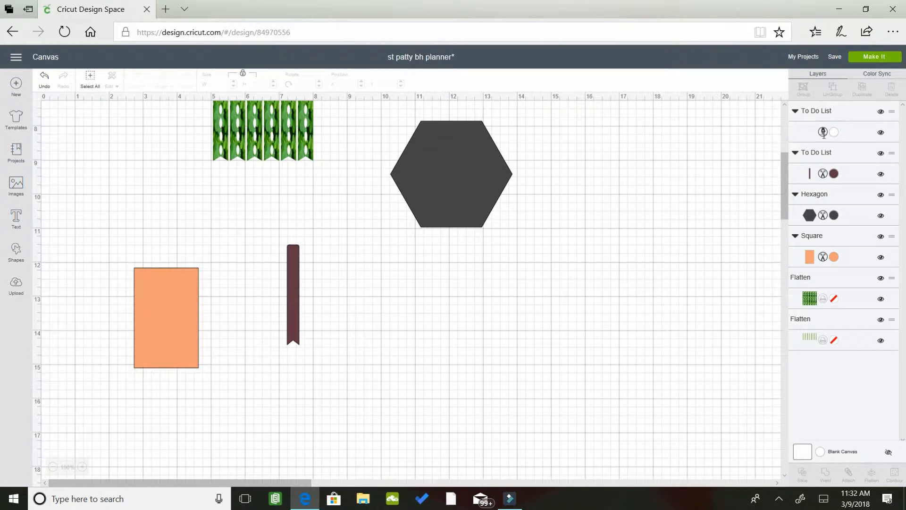
- Change the detached drawn layer's pen color to Gold 0.8 Tip Glitter and delete that layer from the canvas
left_click(830, 131)
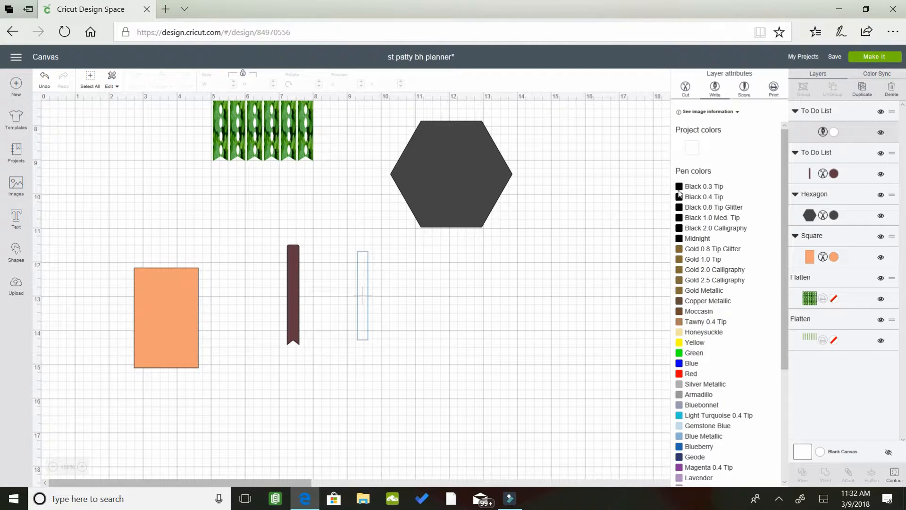
left_click(679, 249)
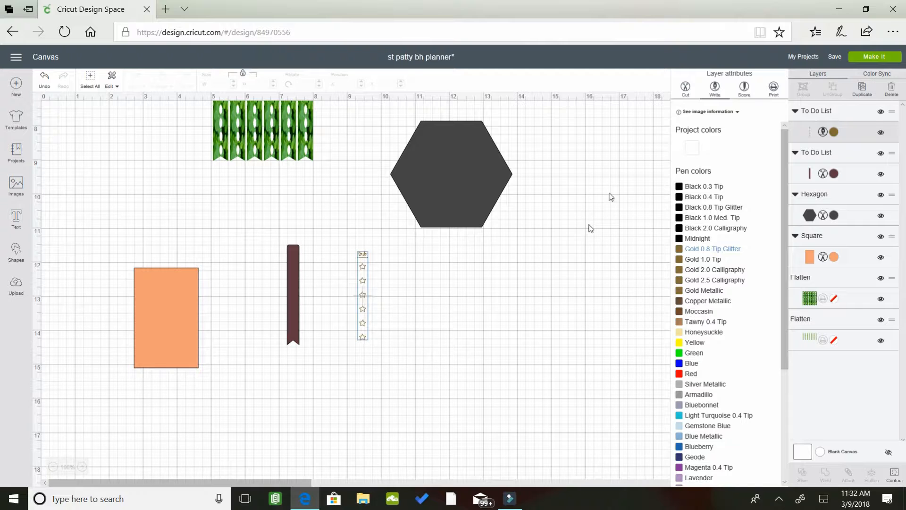
left_click(362, 307)
left_click(350, 244)
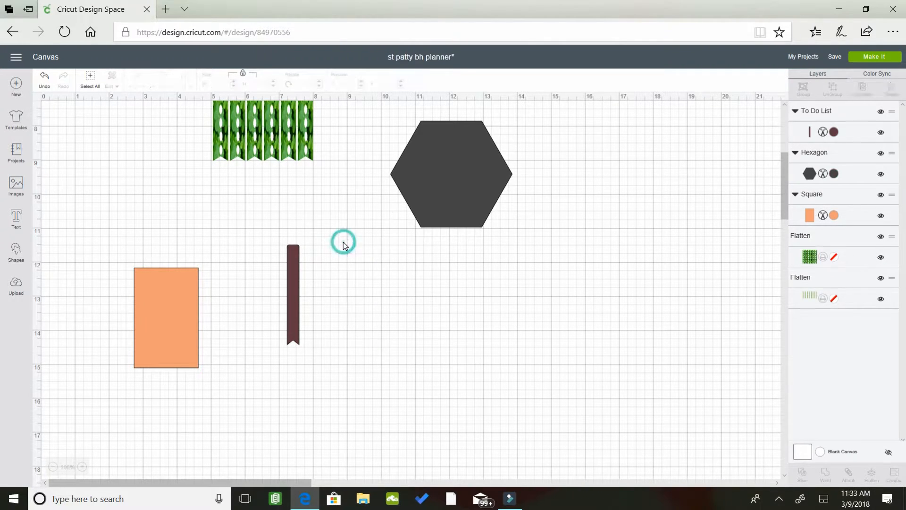
left_click(289, 302)
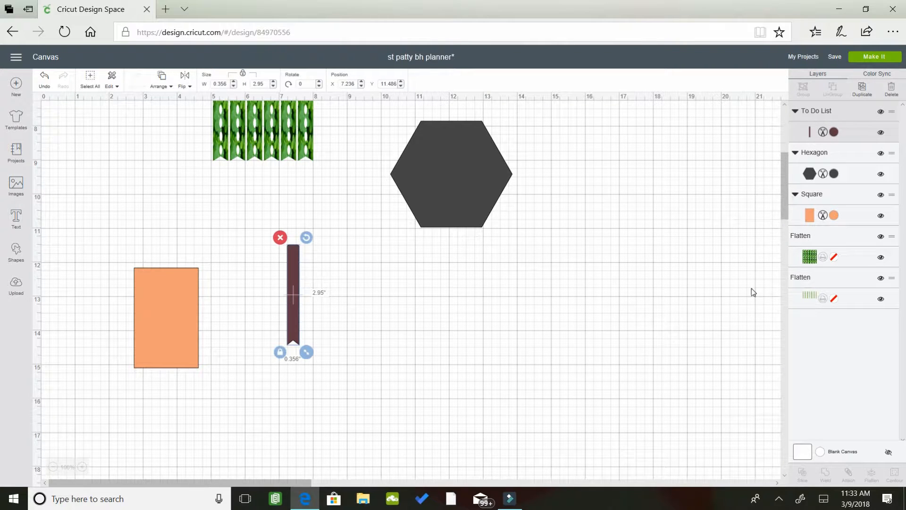
left_click(779, 499)
left_click(685, 400)
left_click(684, 400)
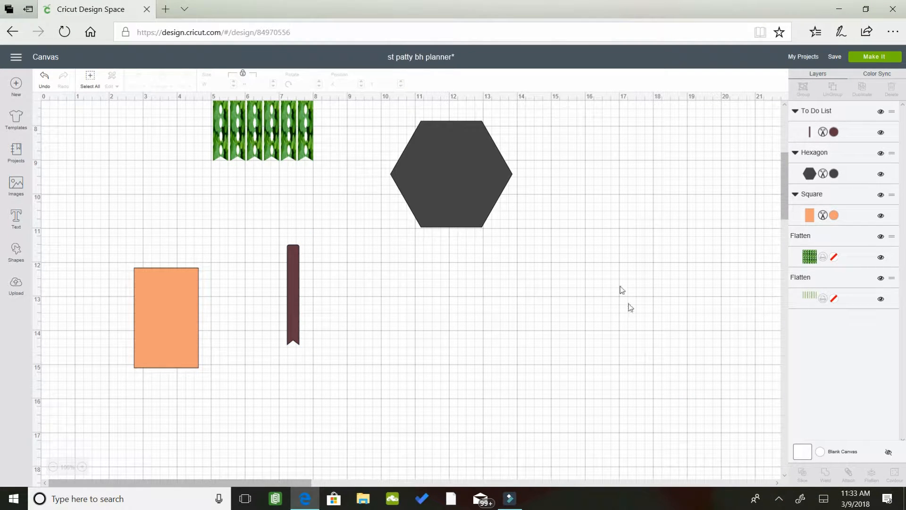
- Change the maroon banner strip's line type from cut to Print
left_click(298, 312)
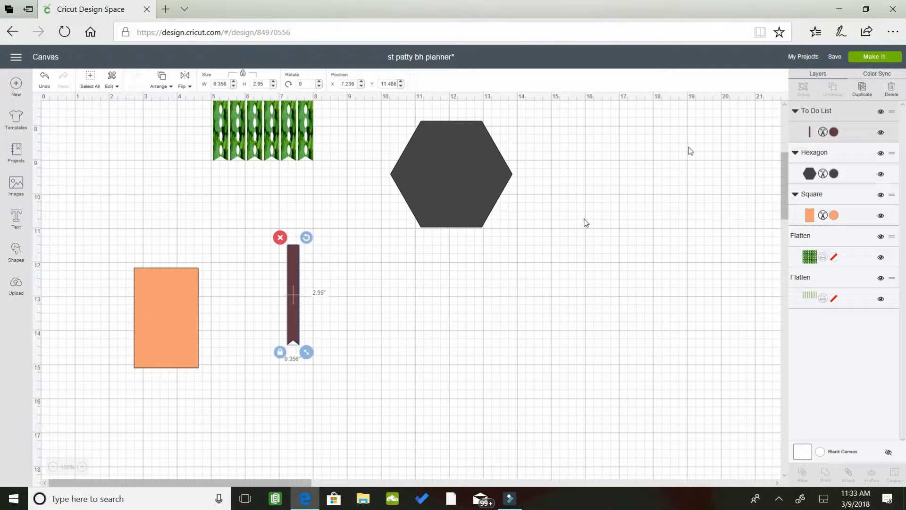
left_click(822, 132)
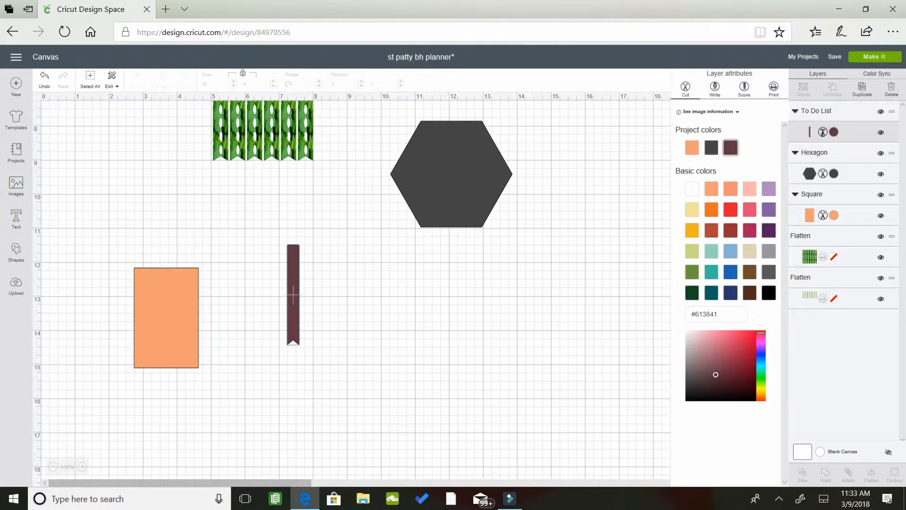
left_click(770, 87)
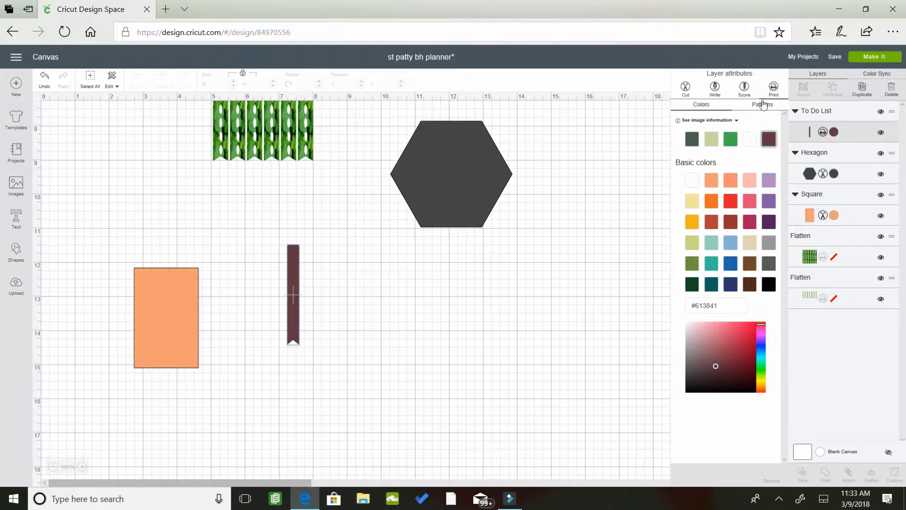
- Filter the banner's available print patterns by the Spring theme and Cricut Access ownership
left_click(762, 106)
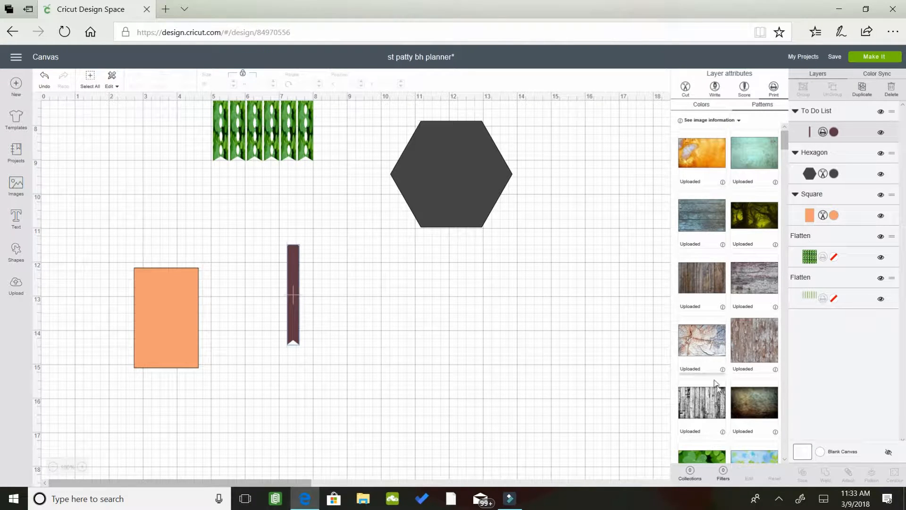
left_click(785, 448)
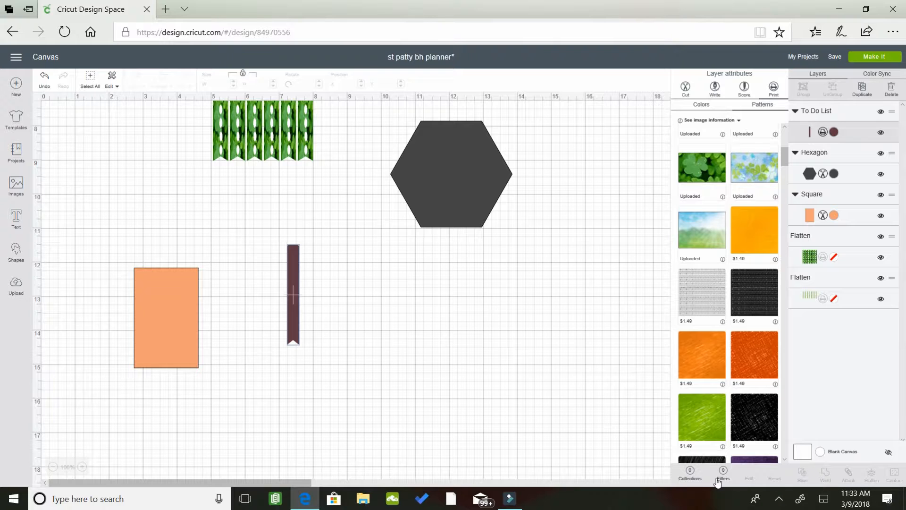
left_click(690, 473)
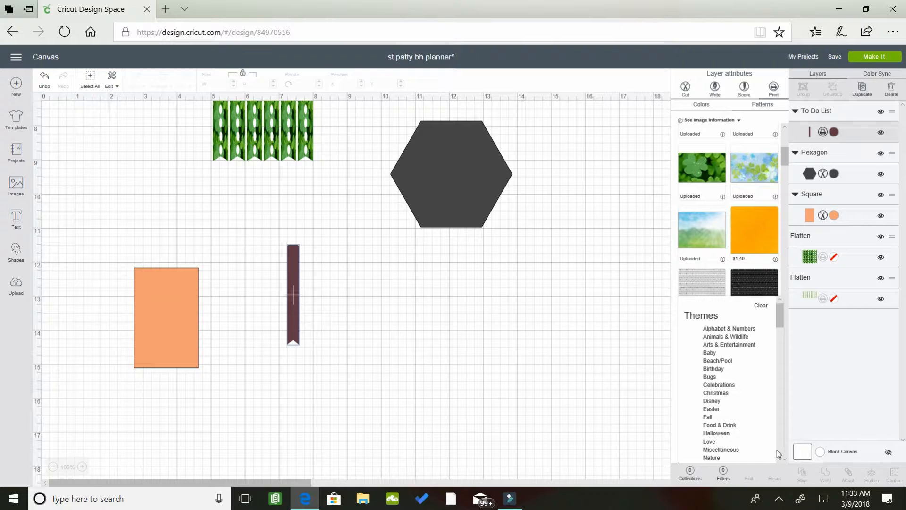
scroll(778, 454, "down", 3)
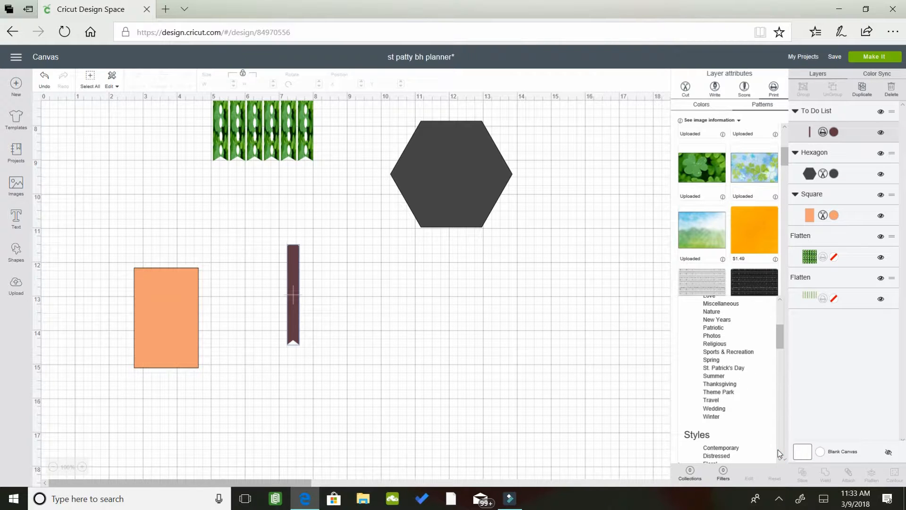
left_click(712, 360)
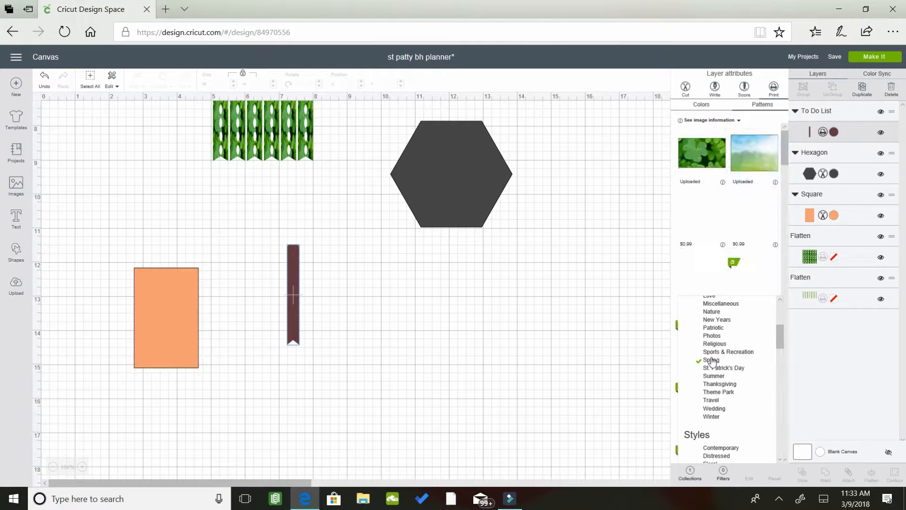
left_click(723, 477)
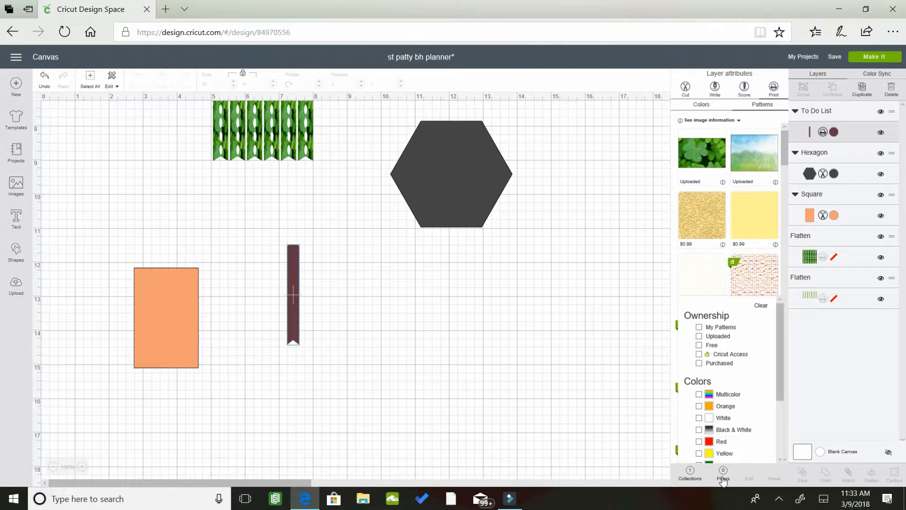
left_click(700, 354)
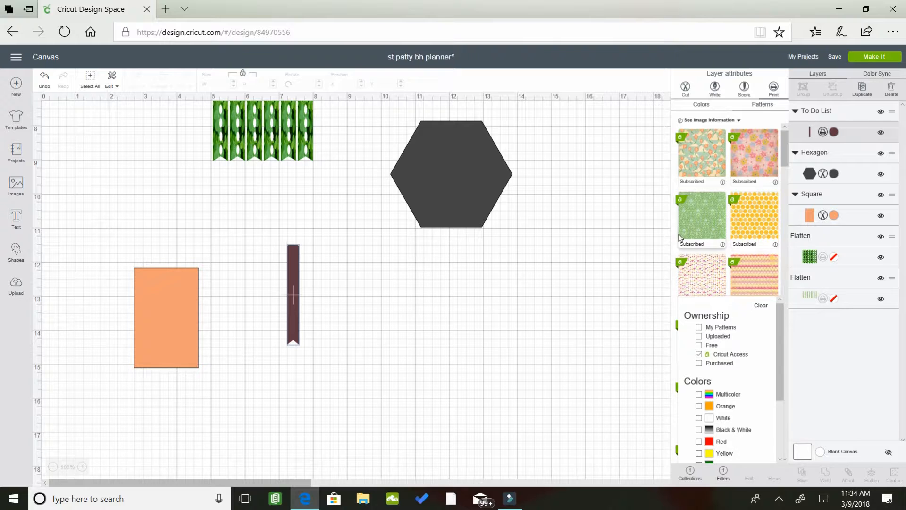
left_click(654, 270)
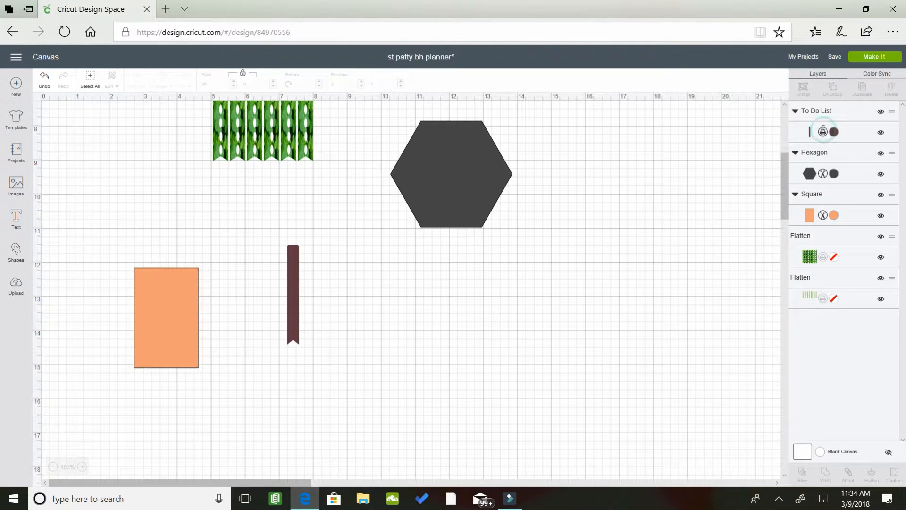
- Examine the filtered print patterns for one that suits the maroon banner strip
left_click(823, 131)
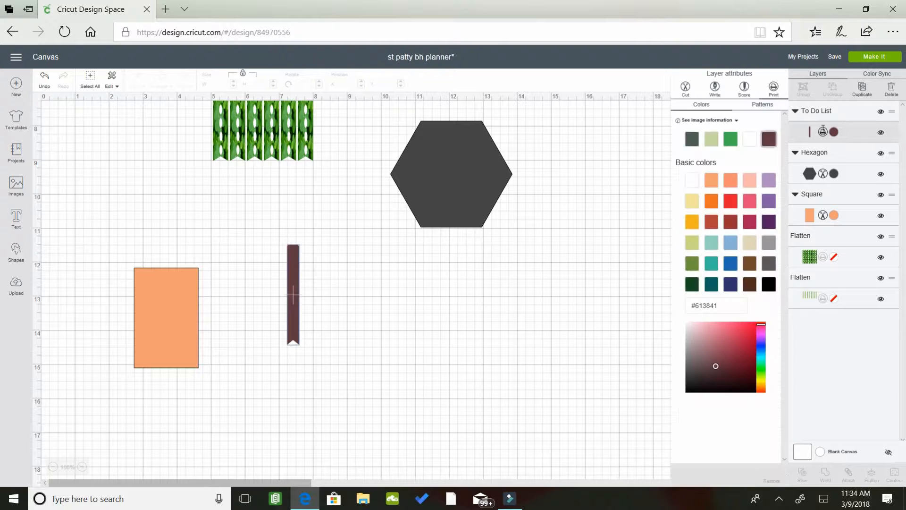
left_click(765, 105)
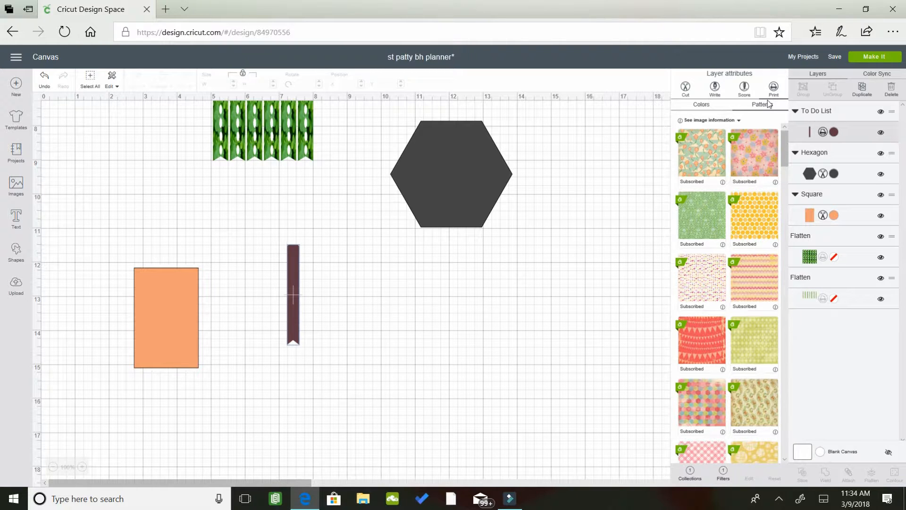
left_click(780, 445)
left_click(786, 454)
left_click(786, 453)
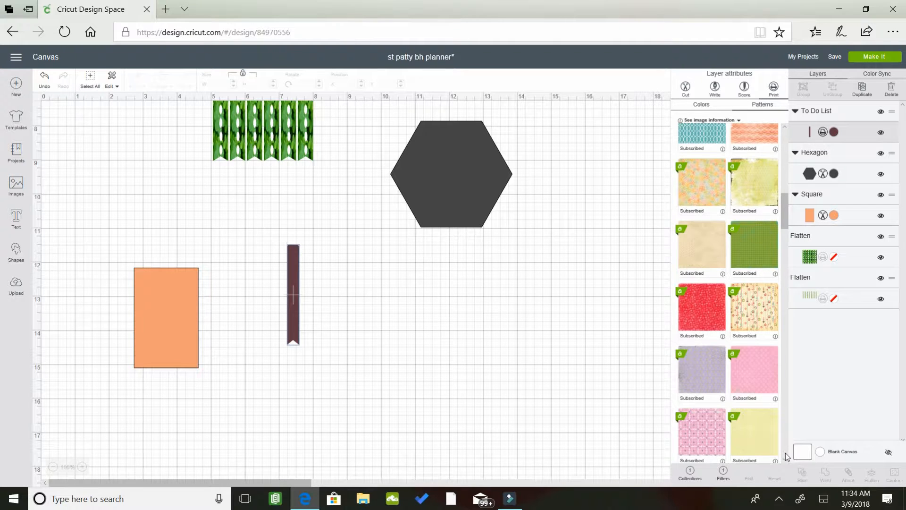
left_click(786, 454)
left_click(786, 454)
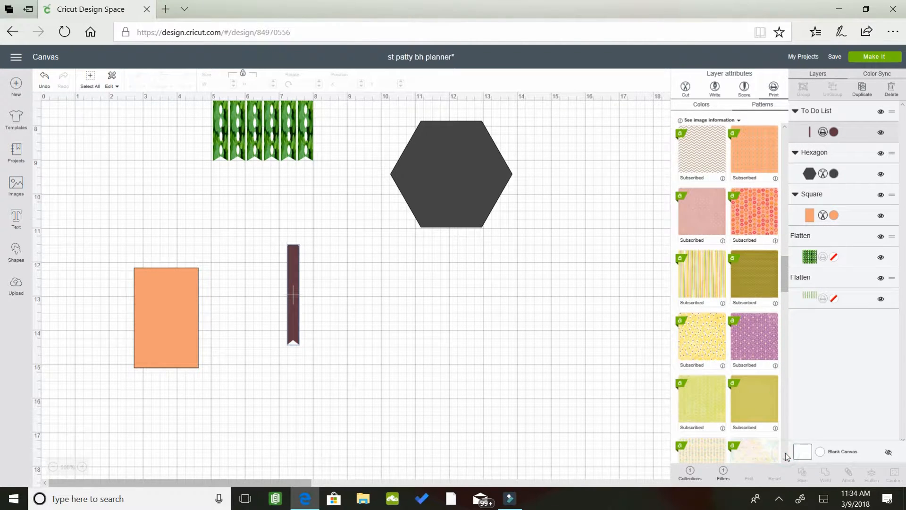
left_click(786, 453)
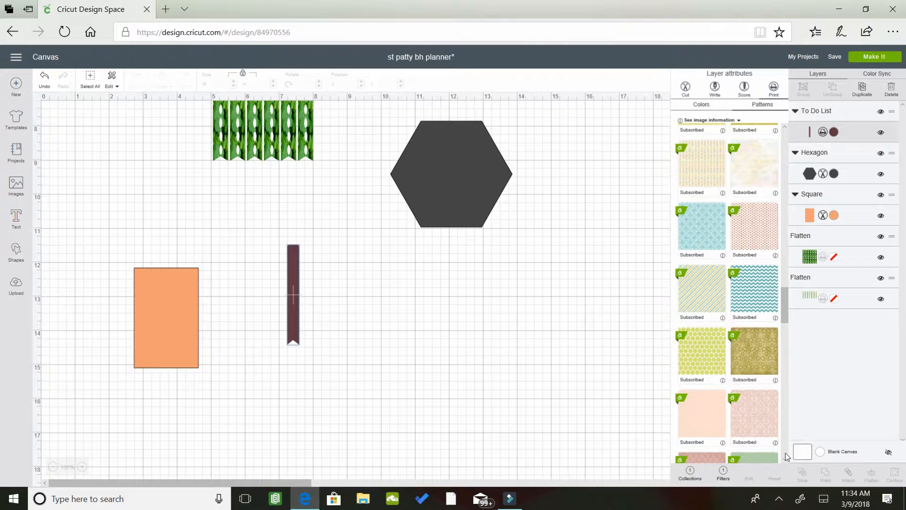
left_click(785, 453)
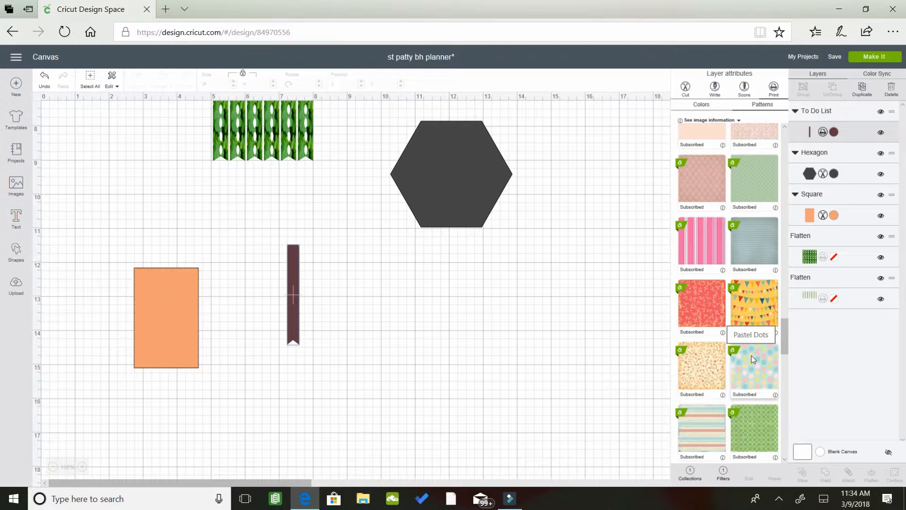
left_click(510, 409)
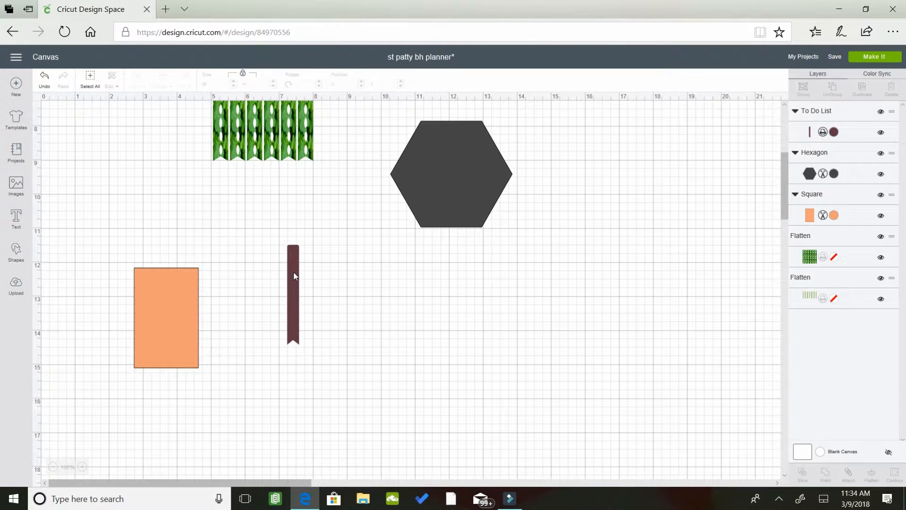
- Duplicate the maroon banner strip twice to make three matching strips
right_click(293, 275)
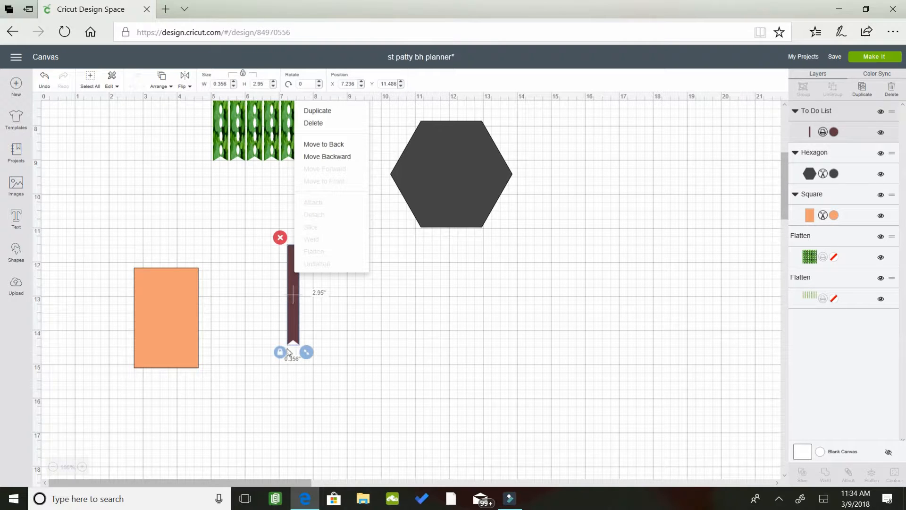
left_click(327, 112)
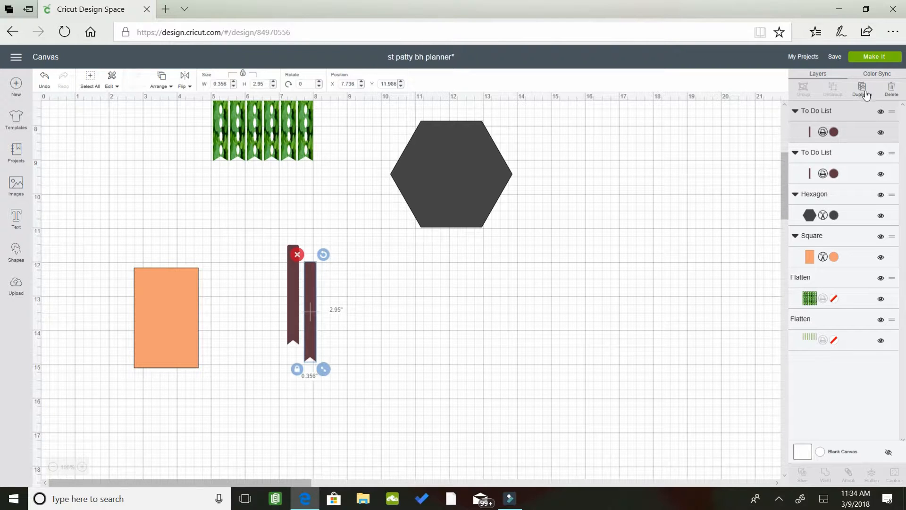
left_click(867, 94)
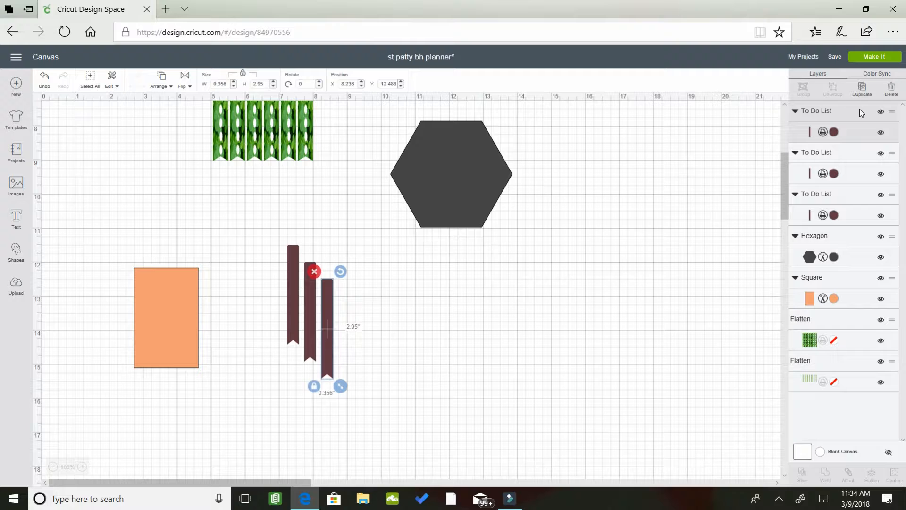
- Fill the newest, lowest banner strip with the Pastel Dots print pattern
left_click(823, 132)
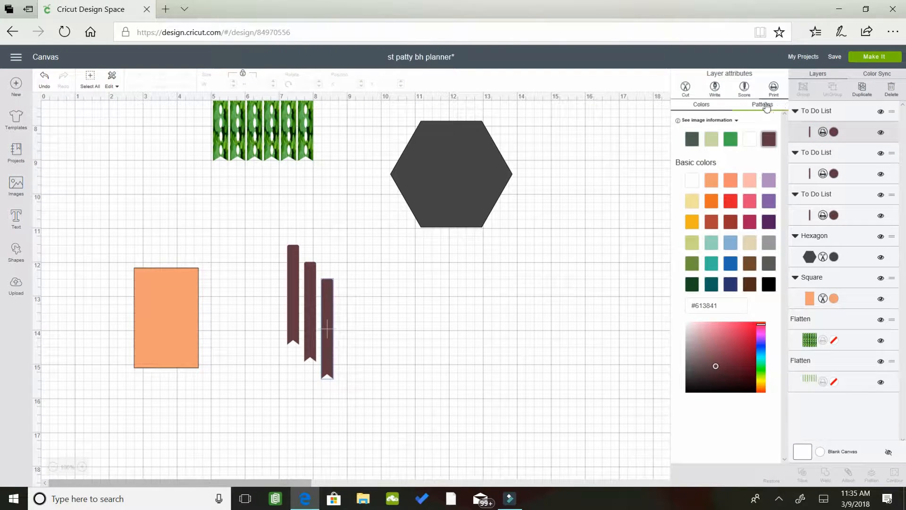
left_click(767, 105)
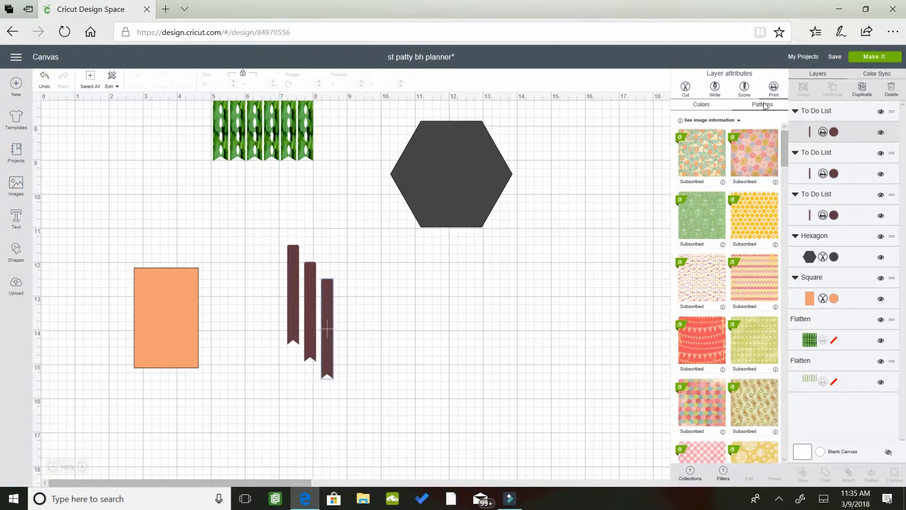
left_click(784, 448)
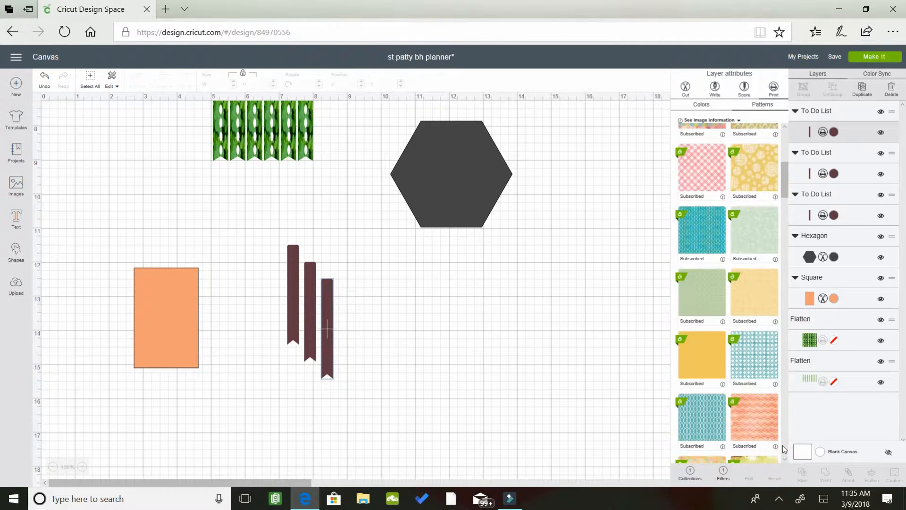
left_click(784, 448)
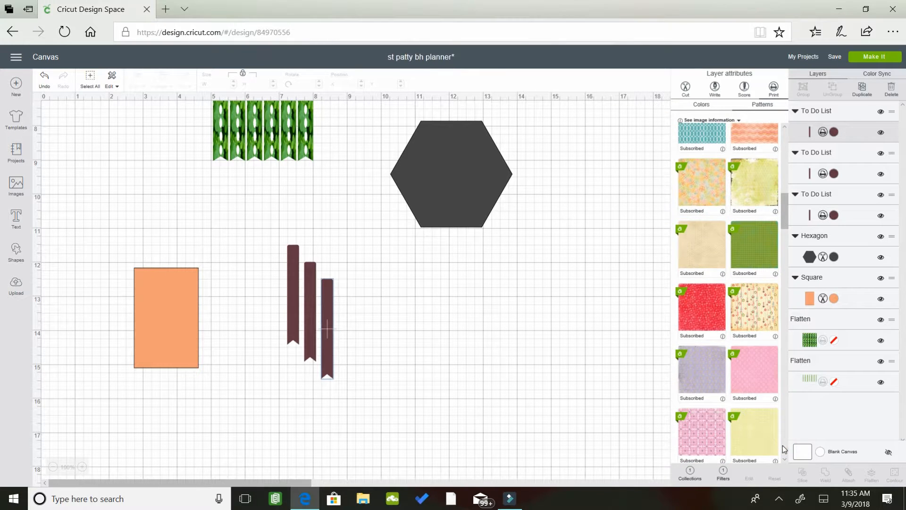
left_click(784, 449)
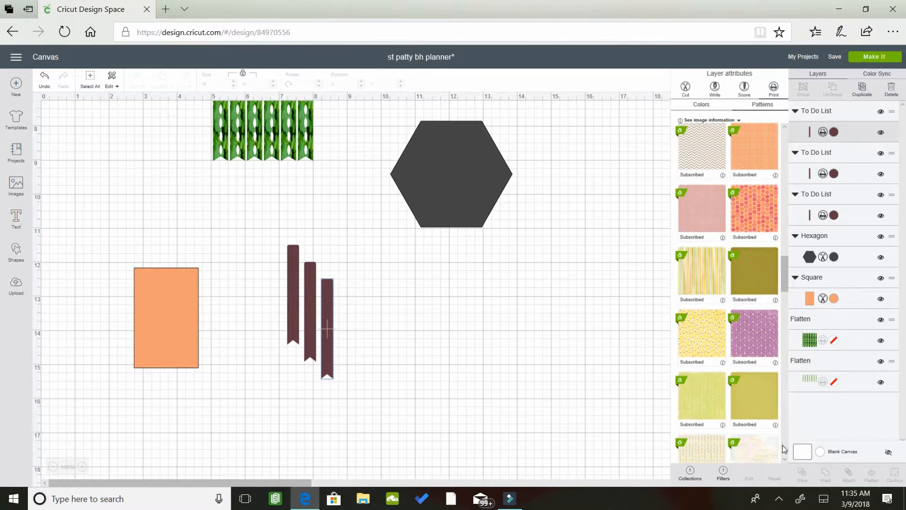
left_click(784, 448)
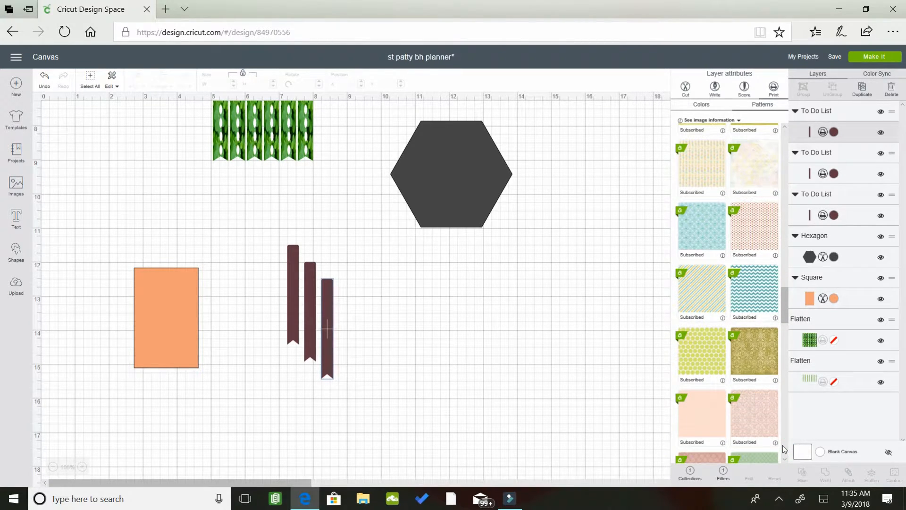
left_click(784, 448)
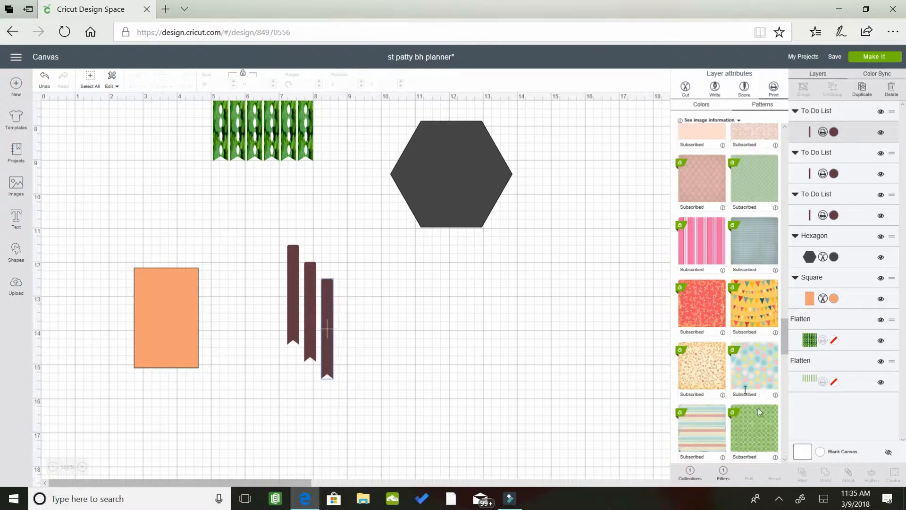
left_click(766, 367)
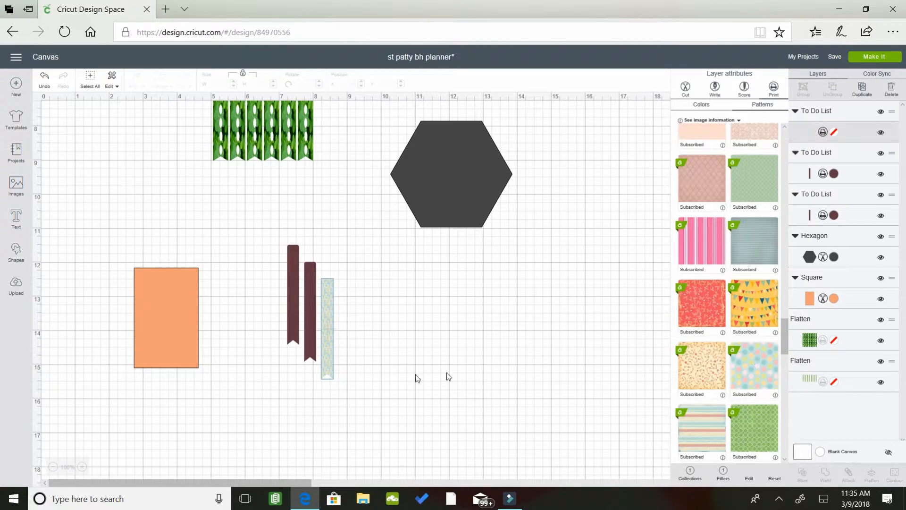
- Scale the Pastel Dots pattern on the banner strip to 400 and close the pattern editor
left_click(748, 478)
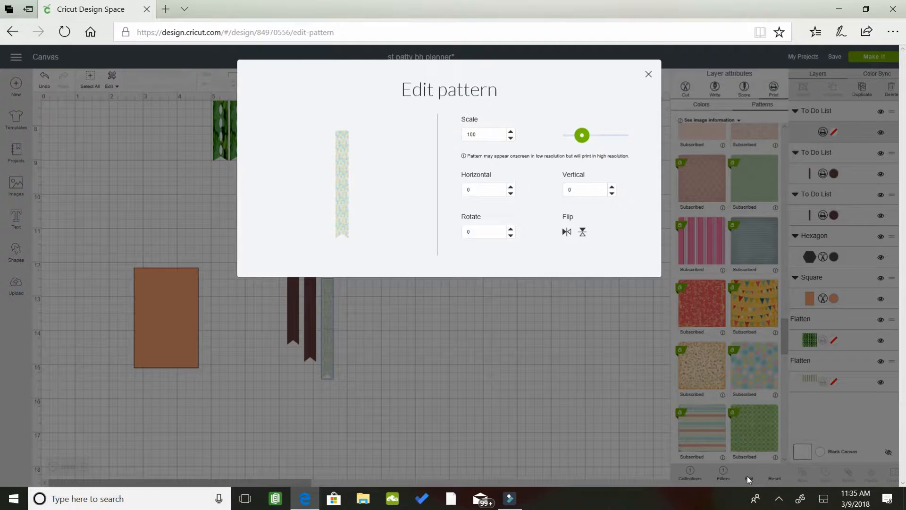
left_click(584, 136)
left_click_drag(585, 137, 625, 136)
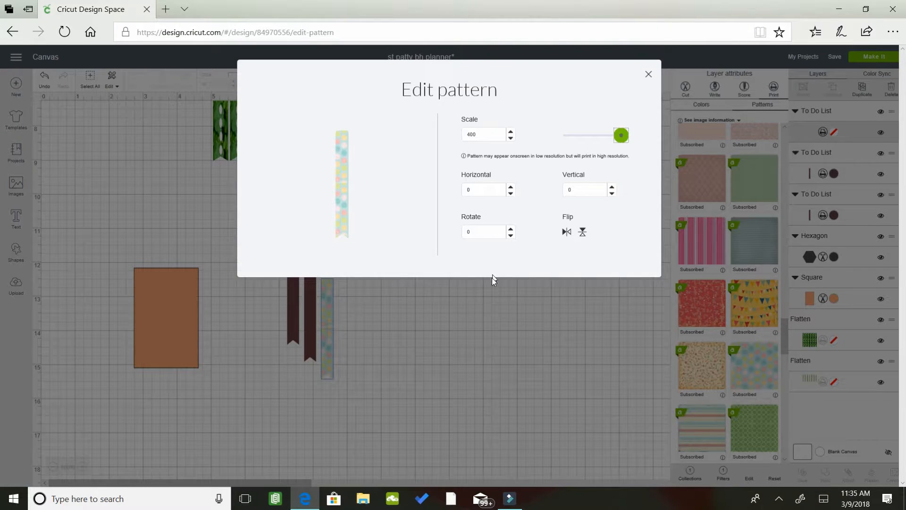
left_click(648, 74)
left_click(652, 76)
left_click(647, 82)
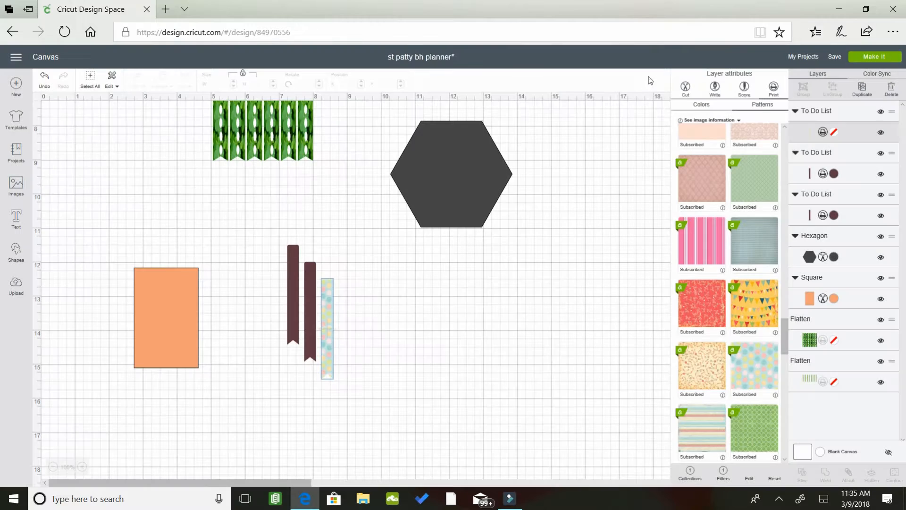
- Change the middle banner strip's print color to light green #C6D7A2
left_click(308, 308)
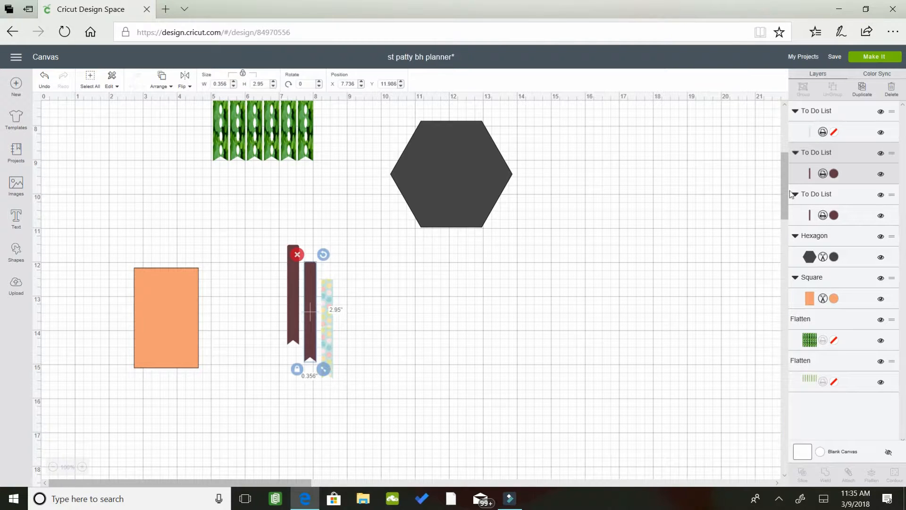
left_click(834, 173)
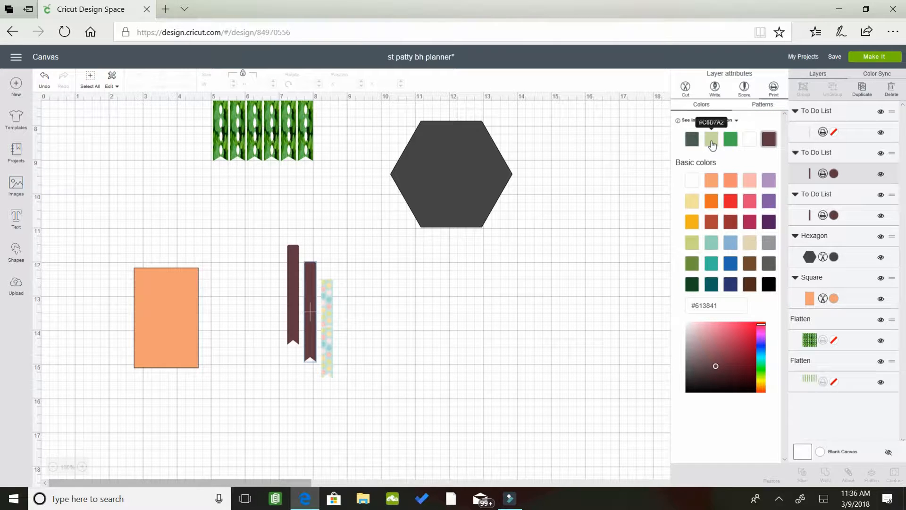
left_click(712, 147)
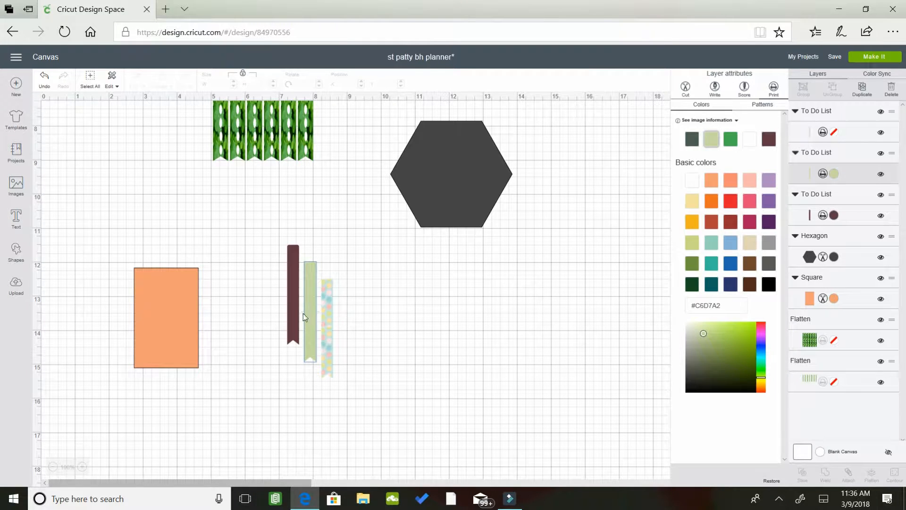
- Open the print patterns for the maroon banner strip and look through the available designs
left_click(293, 297)
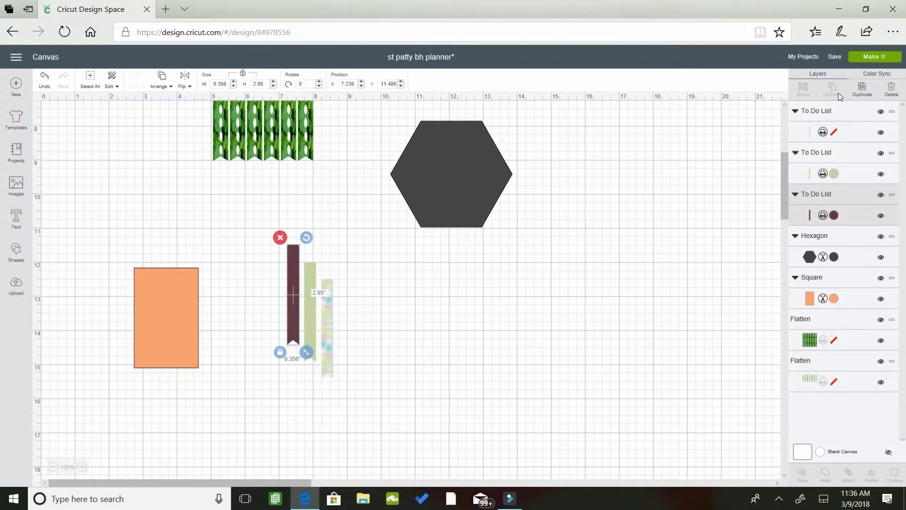
left_click(329, 352)
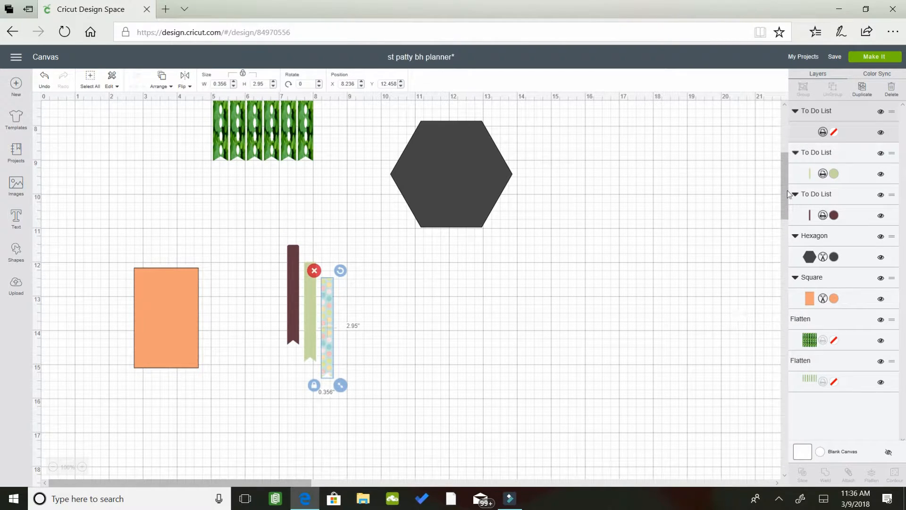
left_click(833, 215)
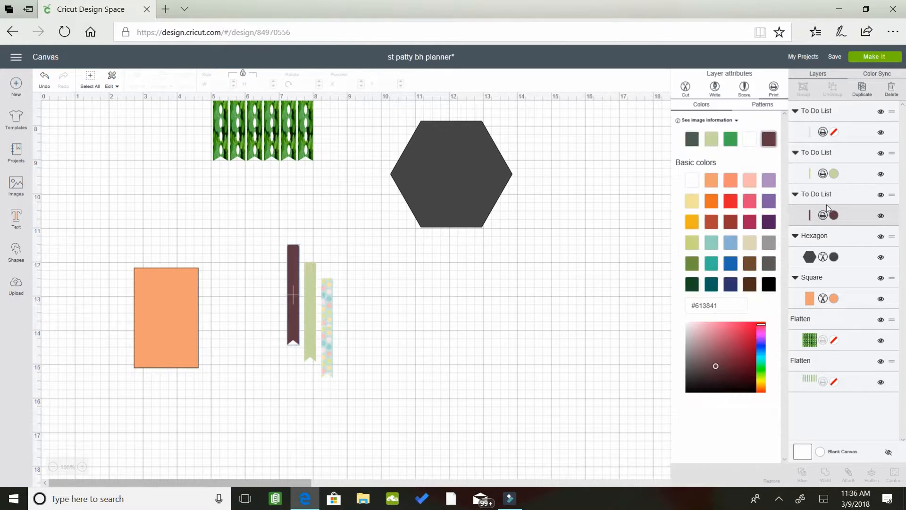
left_click(765, 110)
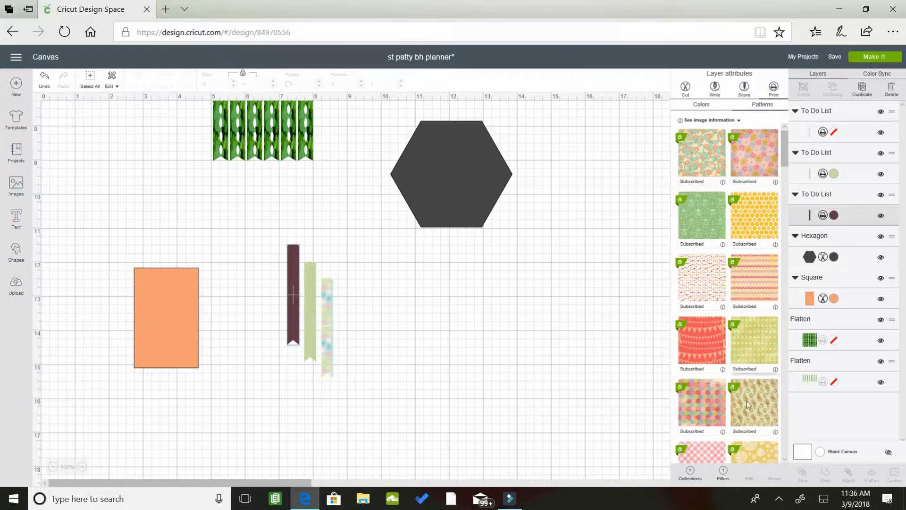
scroll(785, 426, "down", 4)
scroll(784, 426, "down", 2)
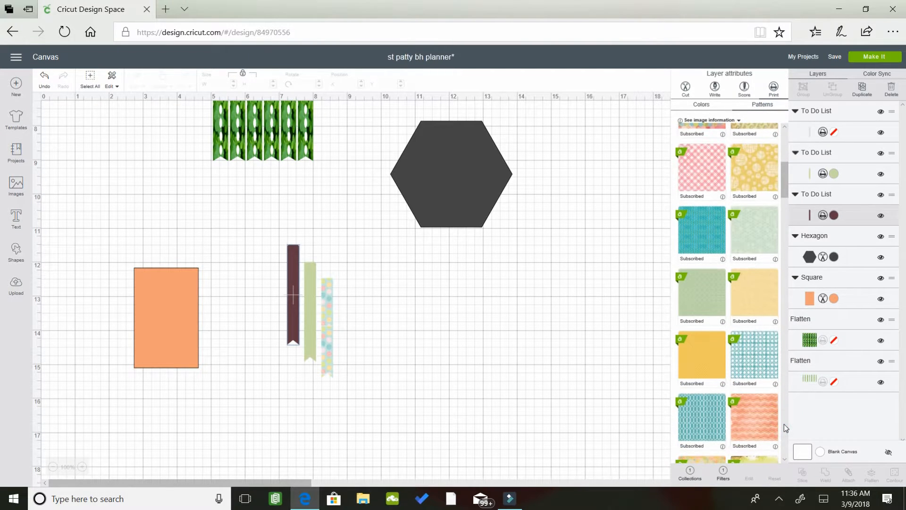
scroll(785, 423, "down", 8)
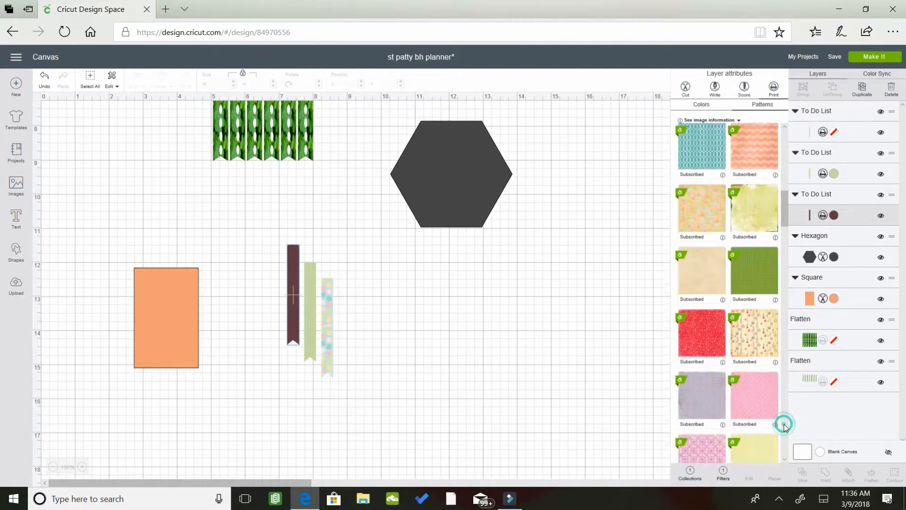
- Filter the print patterns by the color Blue and close the filter list
left_click(724, 474)
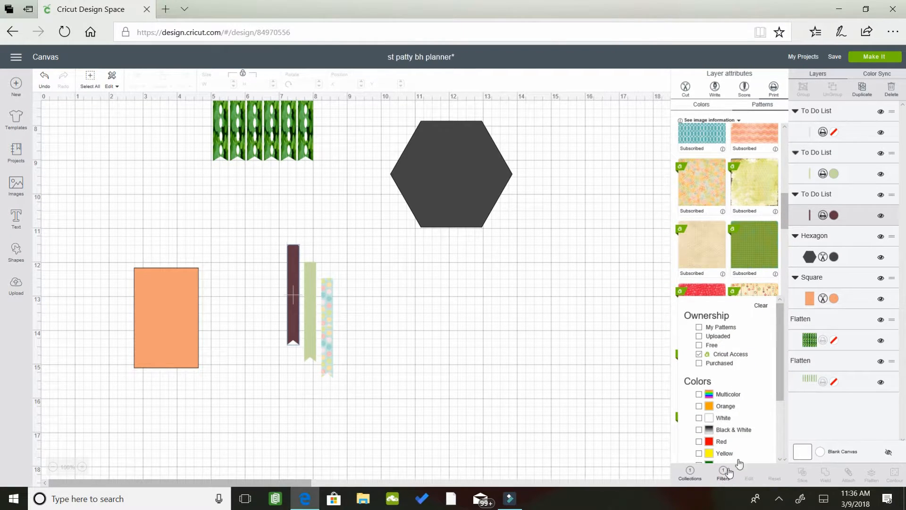
left_click(778, 444)
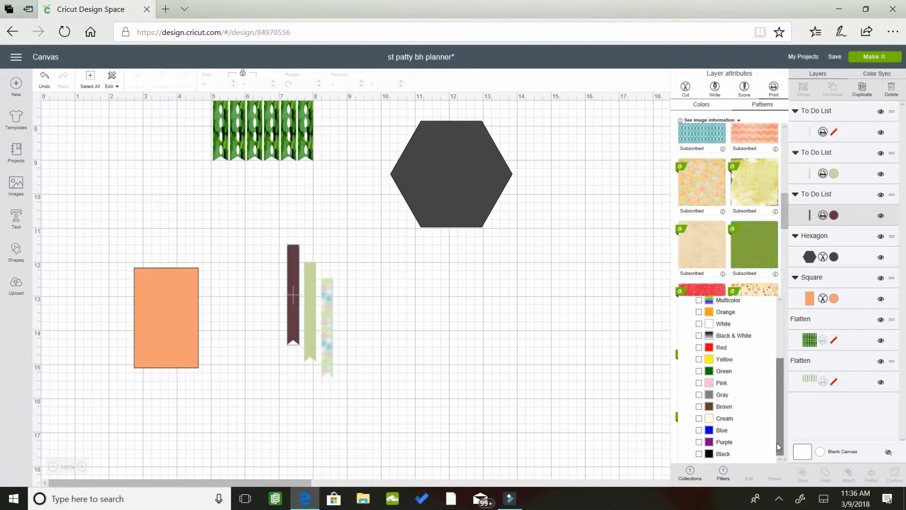
left_click(699, 430)
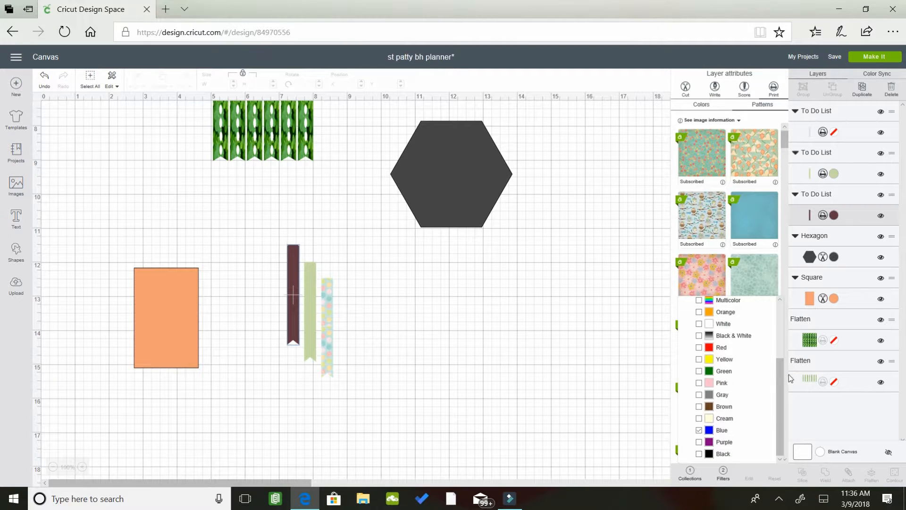
left_click(782, 274)
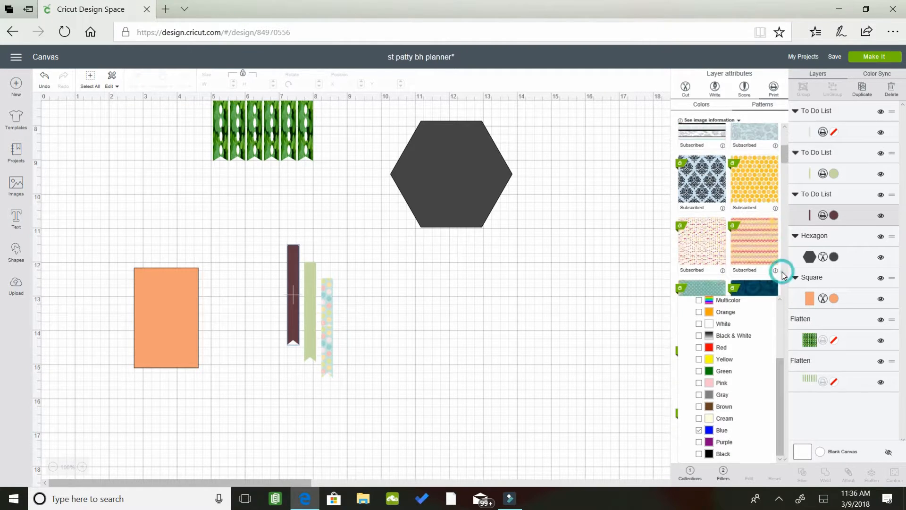
left_click(674, 449)
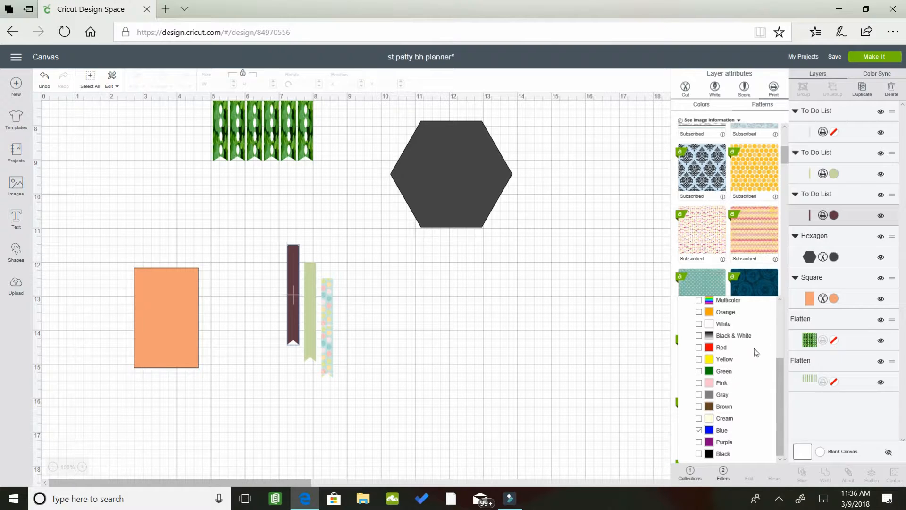
left_click(781, 287)
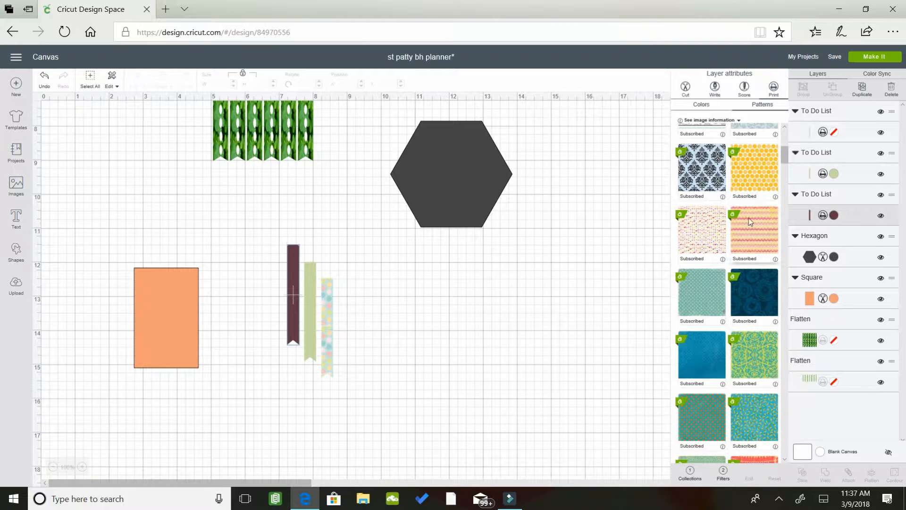
- Fill the maroon banner strip with the teal print pattern of cream clouds
scroll(782, 400, "down", 5)
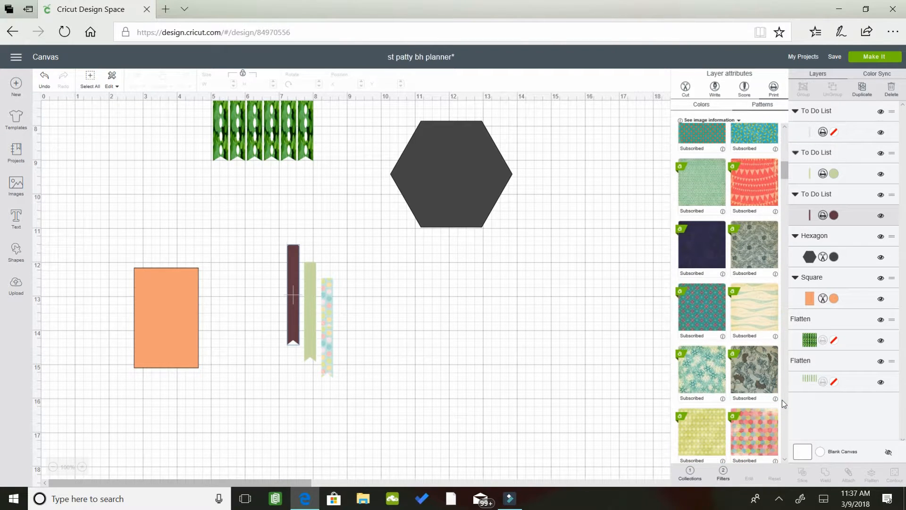
scroll(782, 400, "down", 5)
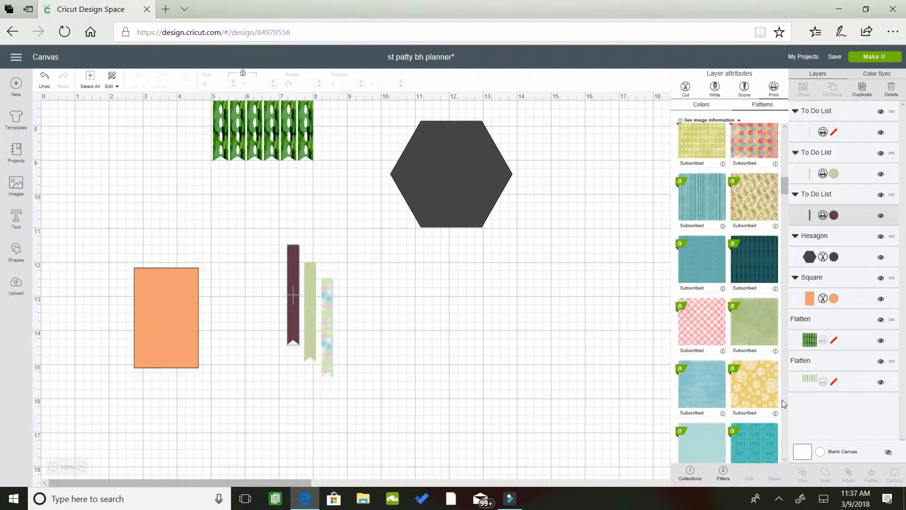
left_click(783, 400)
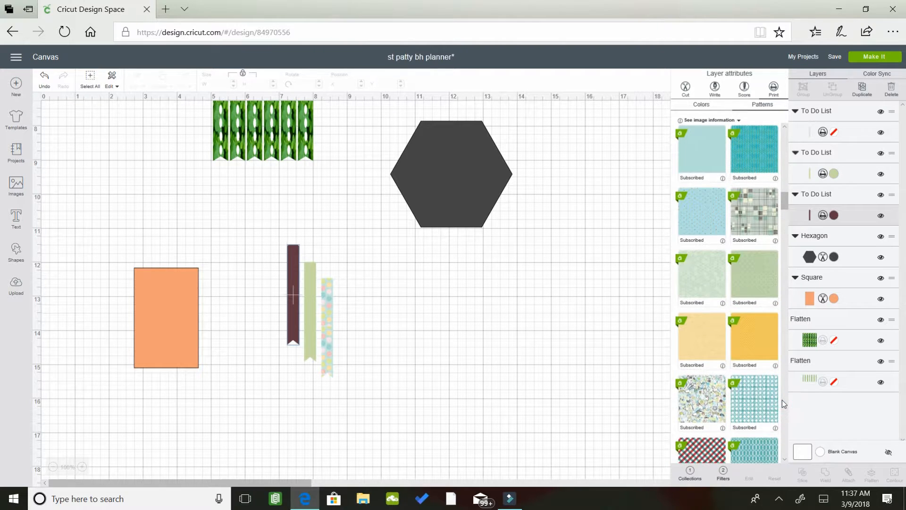
left_click(783, 400)
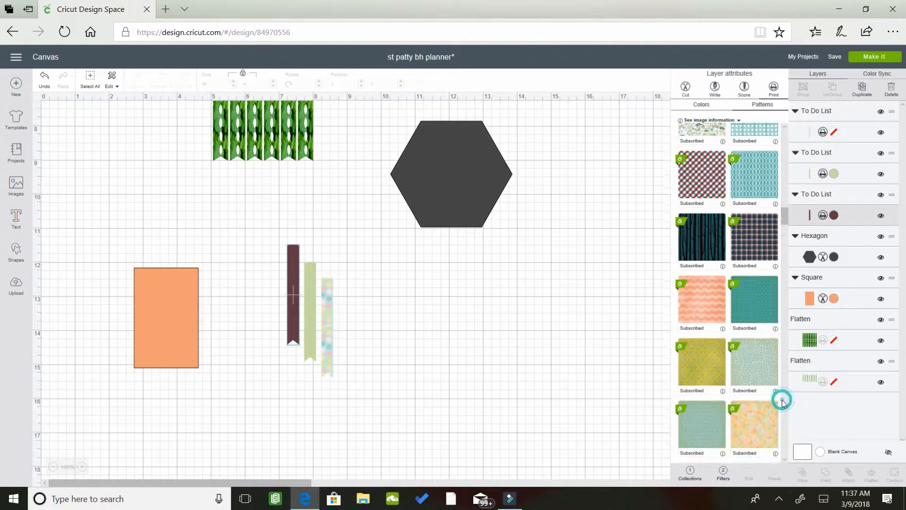
left_click(786, 172)
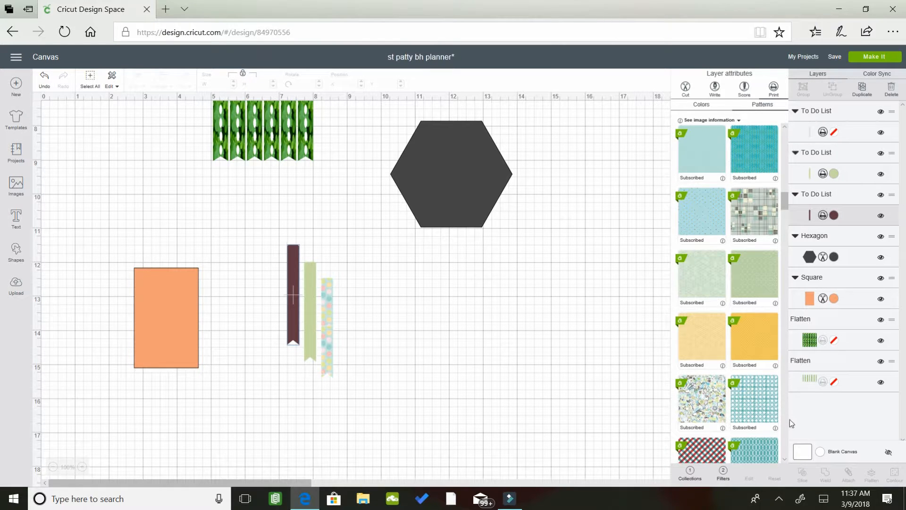
left_click(785, 444)
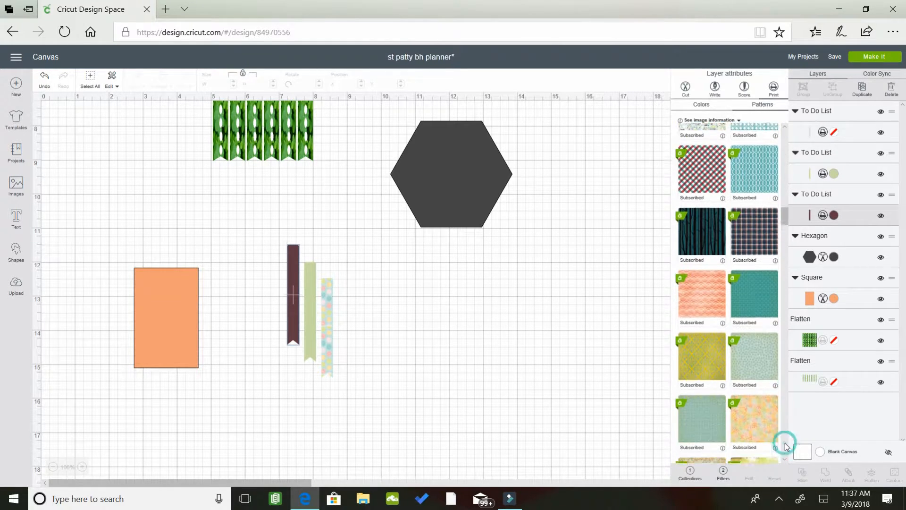
left_click(786, 444)
left_click(786, 445)
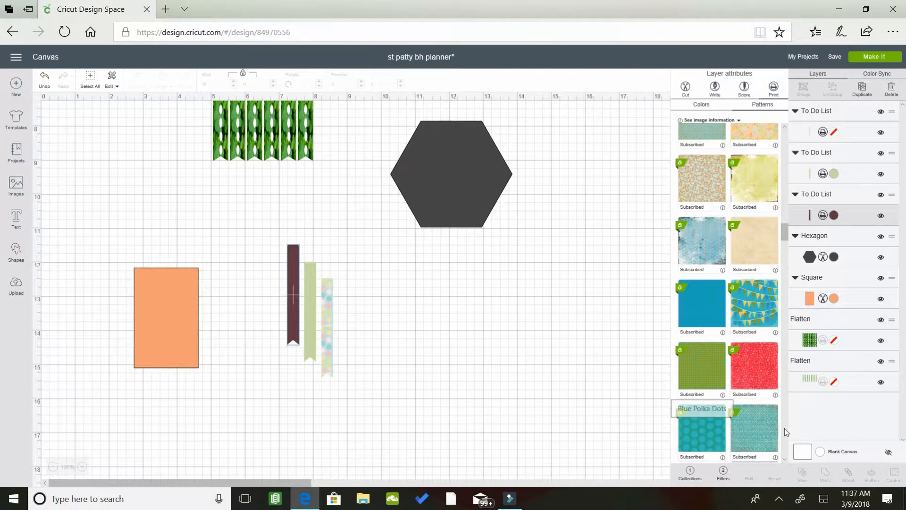
left_click(786, 445)
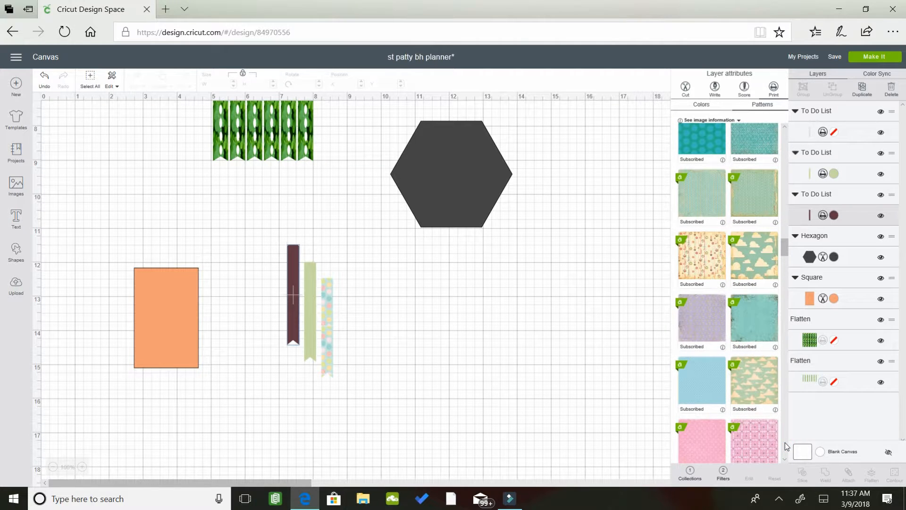
left_click(753, 242)
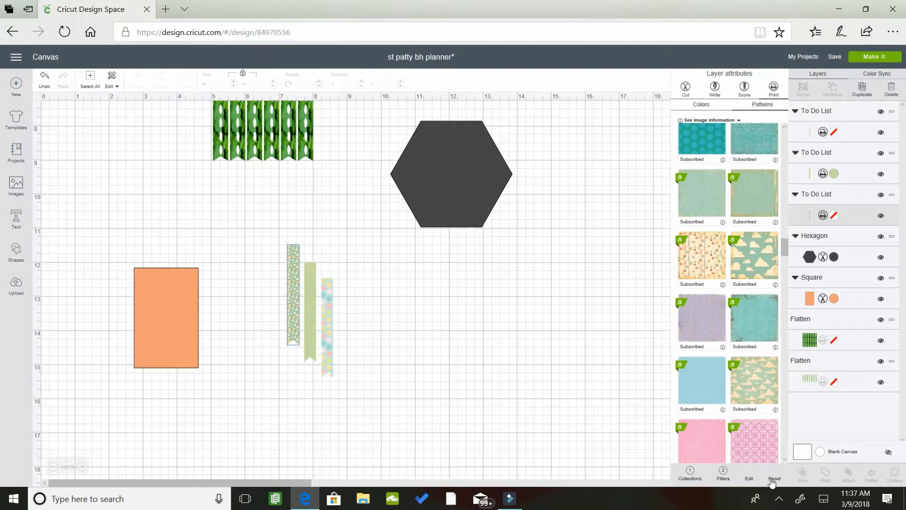
- Scale the cloud pattern on the banner strip to about 267 and close the pattern editor
left_click(750, 479)
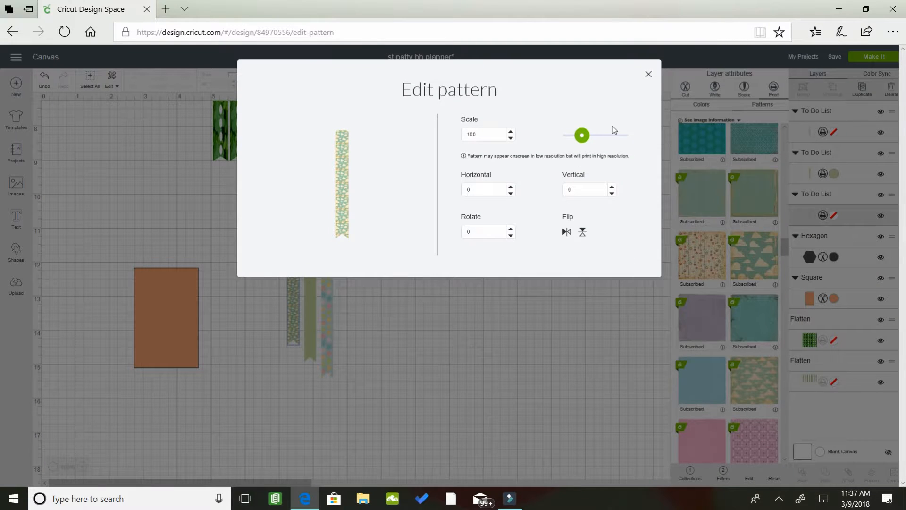
left_click(629, 138)
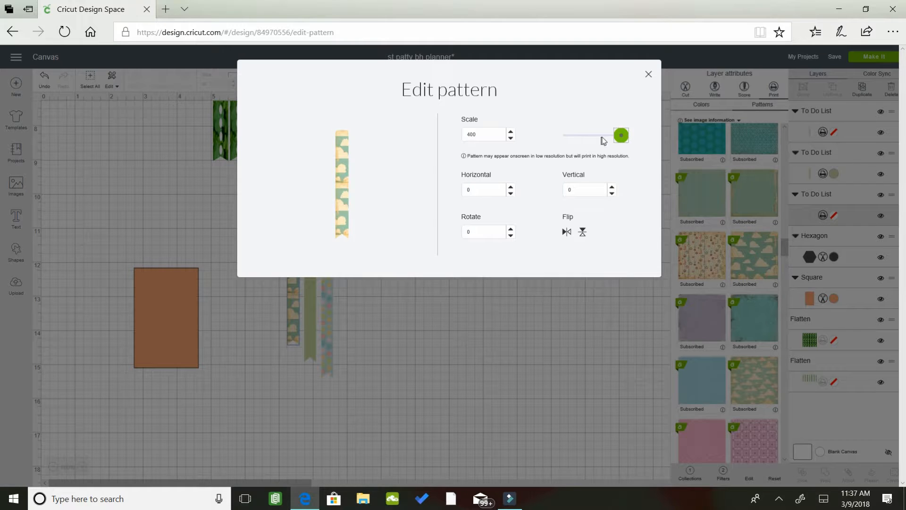
left_click(620, 141)
left_click(603, 144)
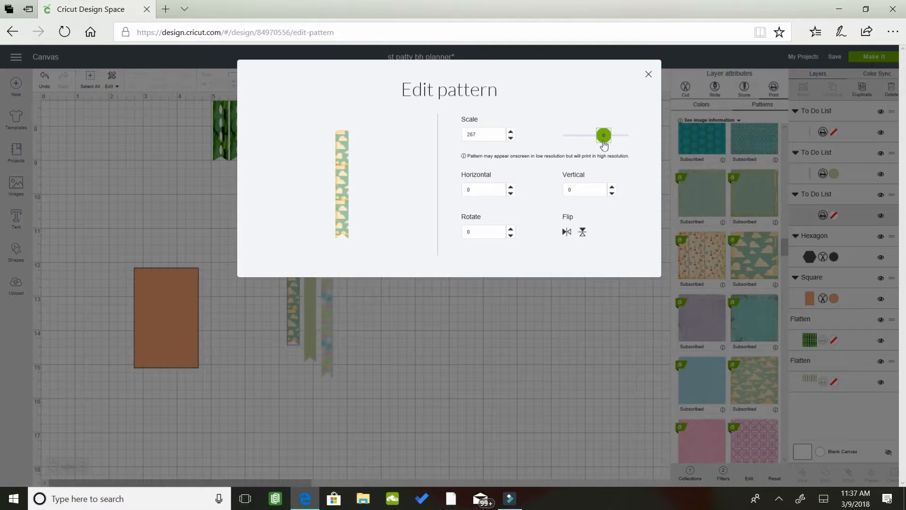
left_click(515, 387)
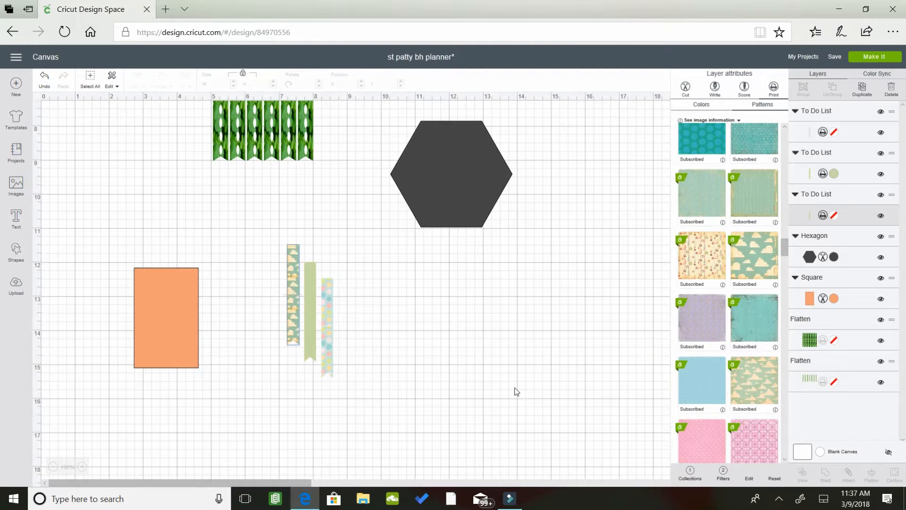
- Move the green and Pastel Dots strips up beside the cloud-patterned strip so their tops roughly line up
left_click(291, 305)
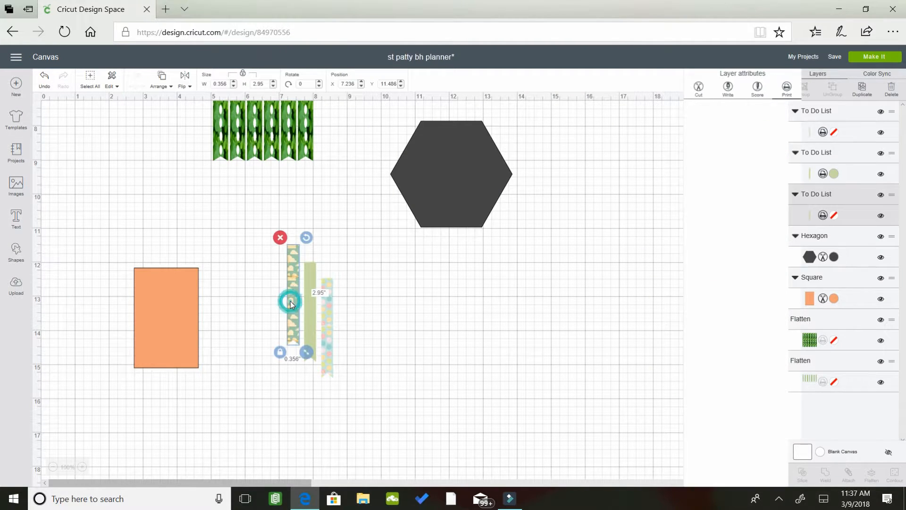
left_click_drag(325, 316, 324, 259)
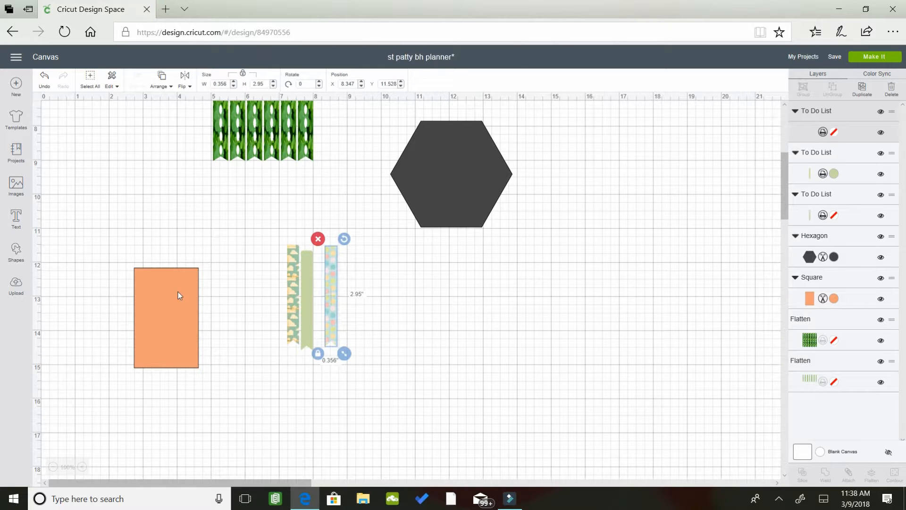
- Open the image library and replace the search term with "flower"
left_click(14, 187)
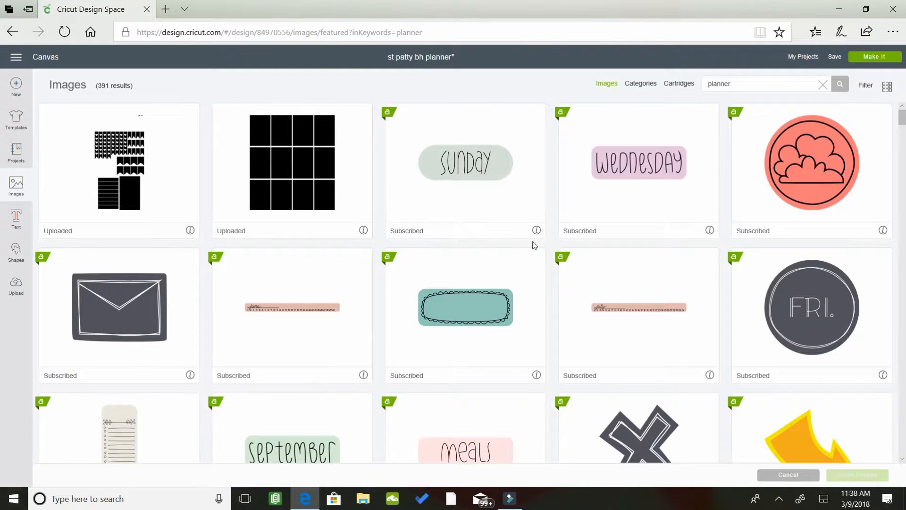
left_click(745, 85)
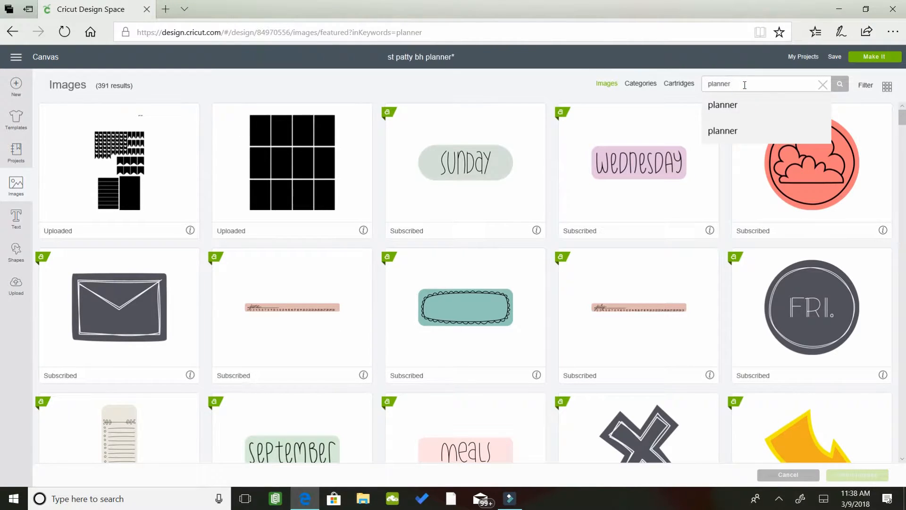
key("BackSpace")
key("BackSpace")
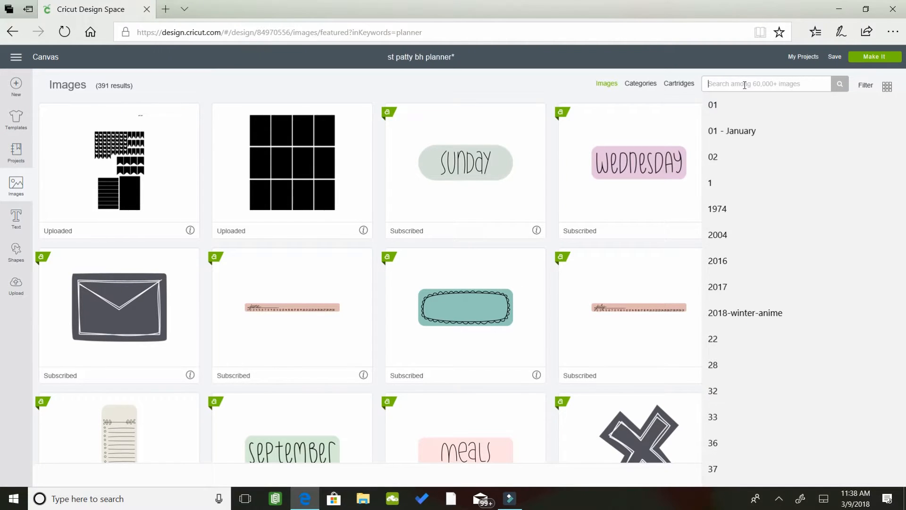
type("flow")
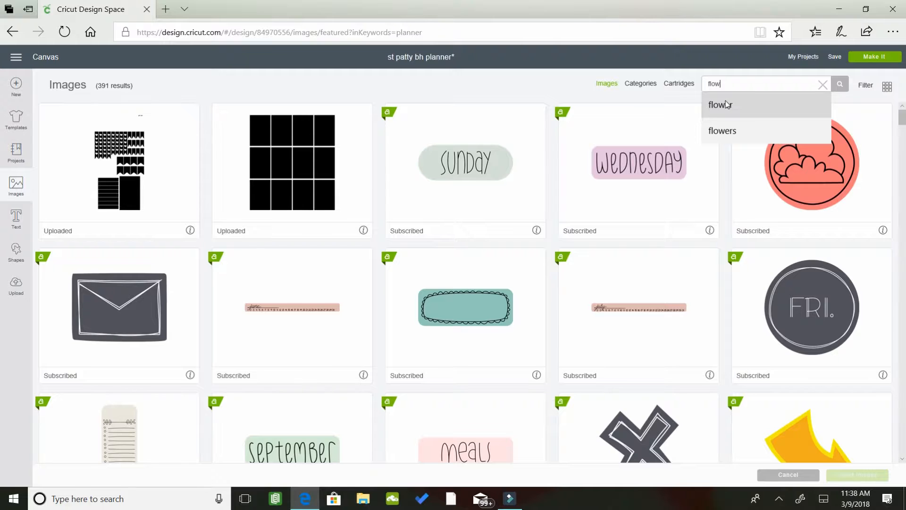
left_click(727, 104)
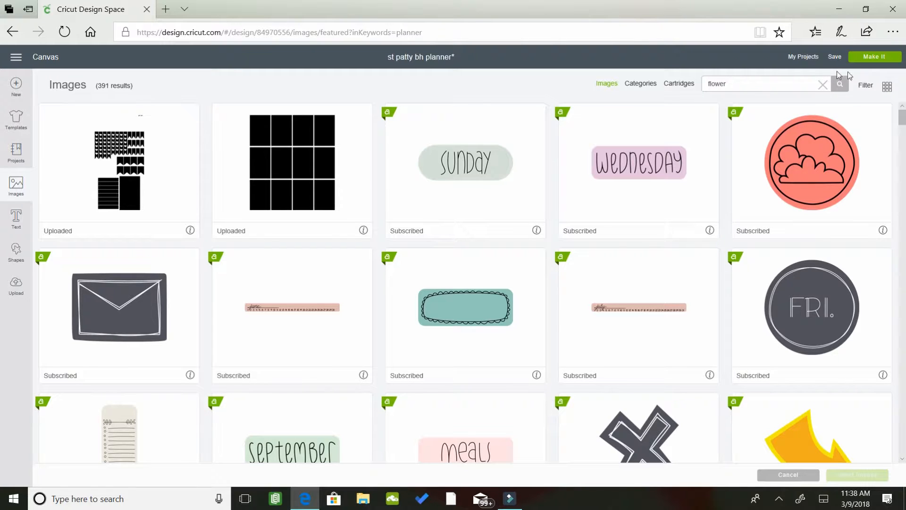
- Filter the flower images to Cricut Access and Single Layer, and select the black flower with a round hole in its center
left_click(891, 92)
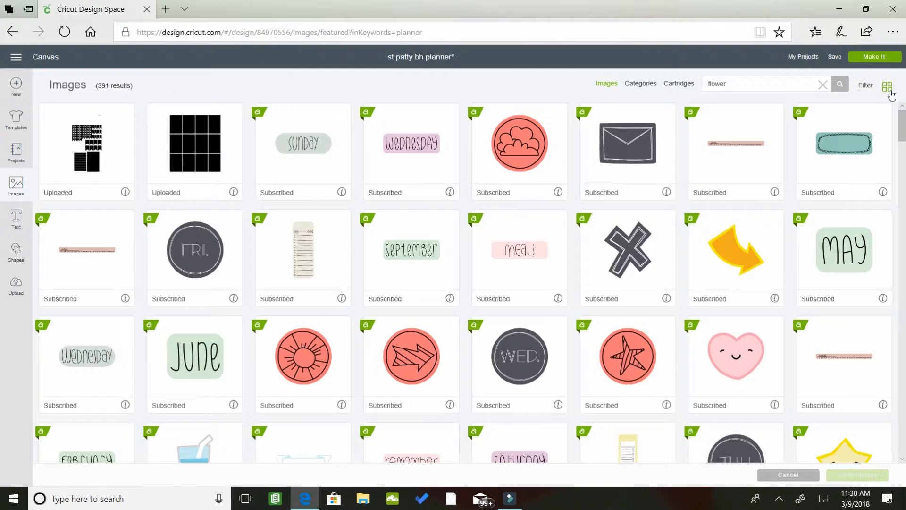
left_click(887, 89)
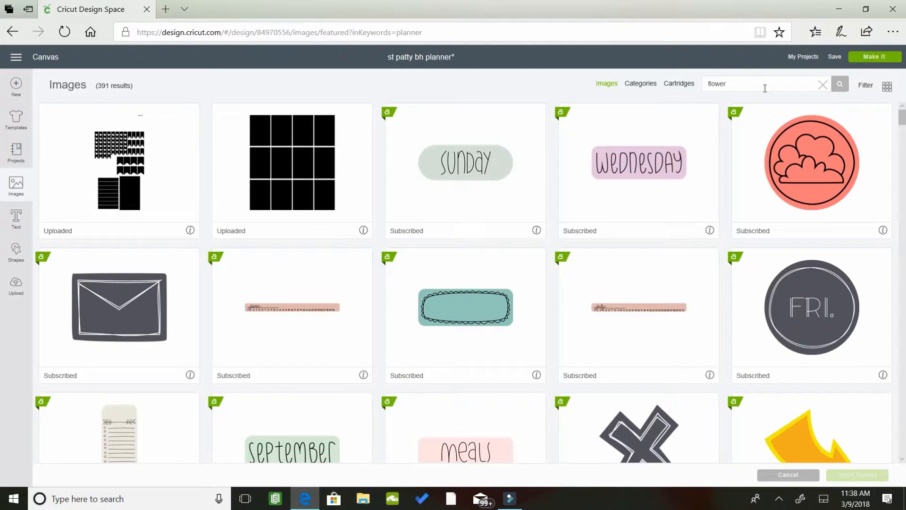
left_click(867, 85)
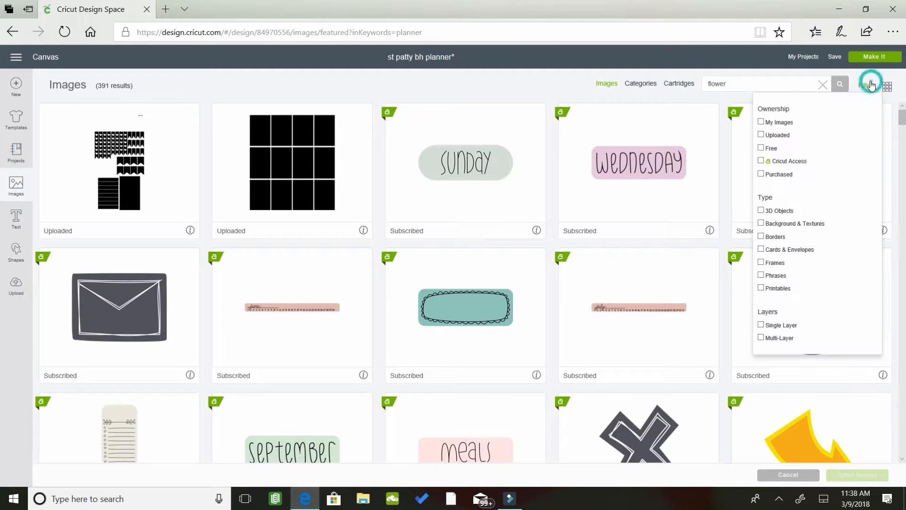
left_click(761, 161)
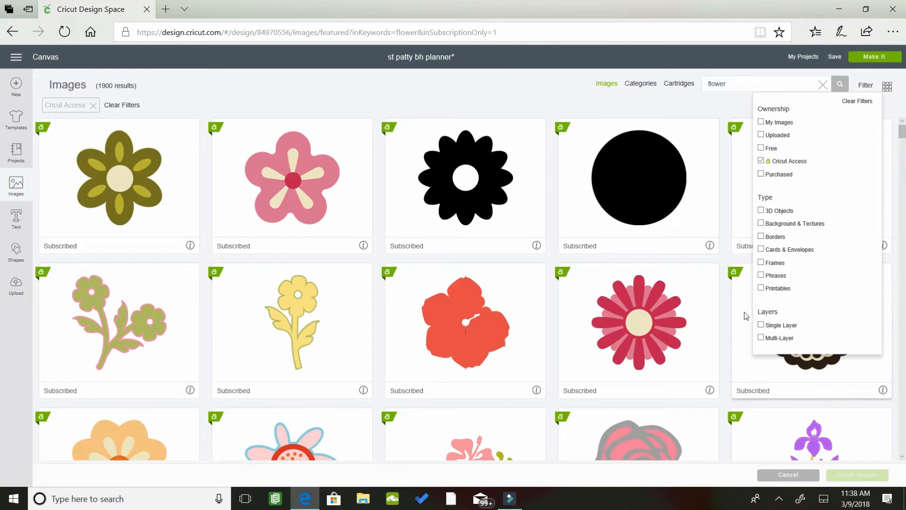
left_click(761, 325)
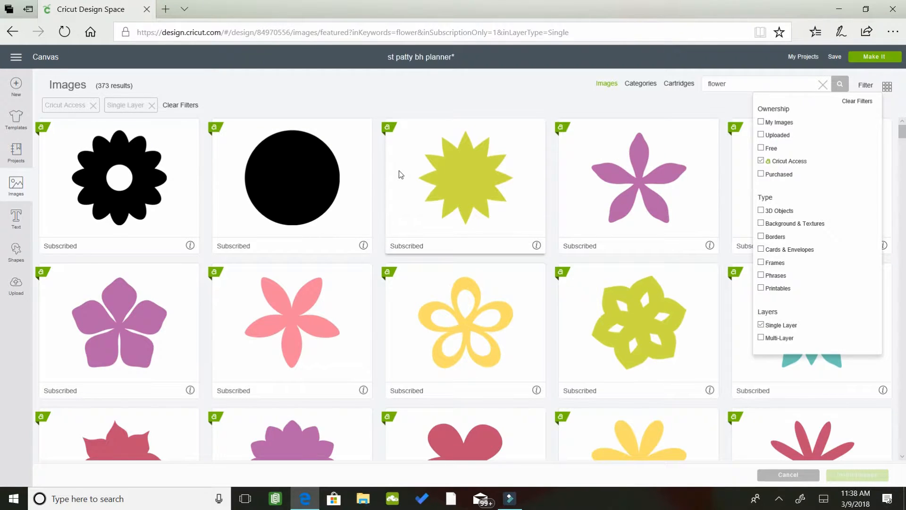
left_click(114, 222)
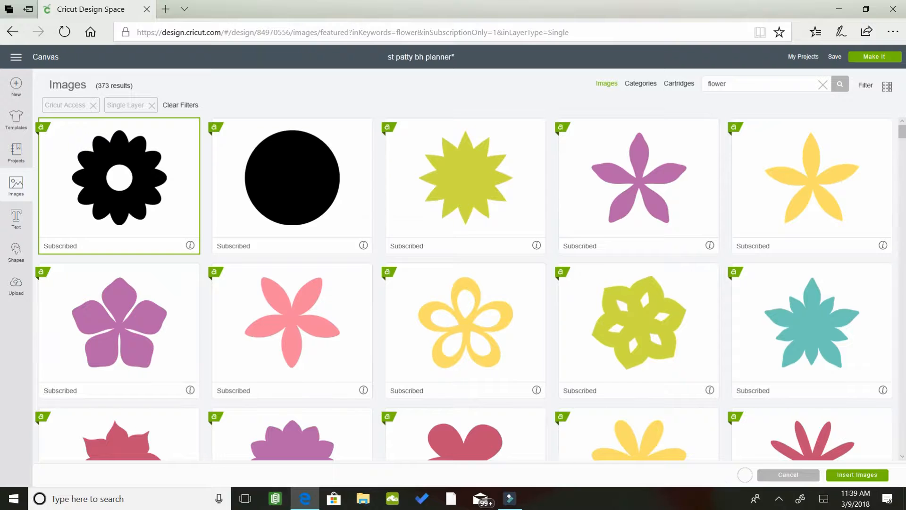
- Search the image library for "rain drop" while keeping the Cricut Access and Single Layer filters
scroll(898, 460, "down", 10)
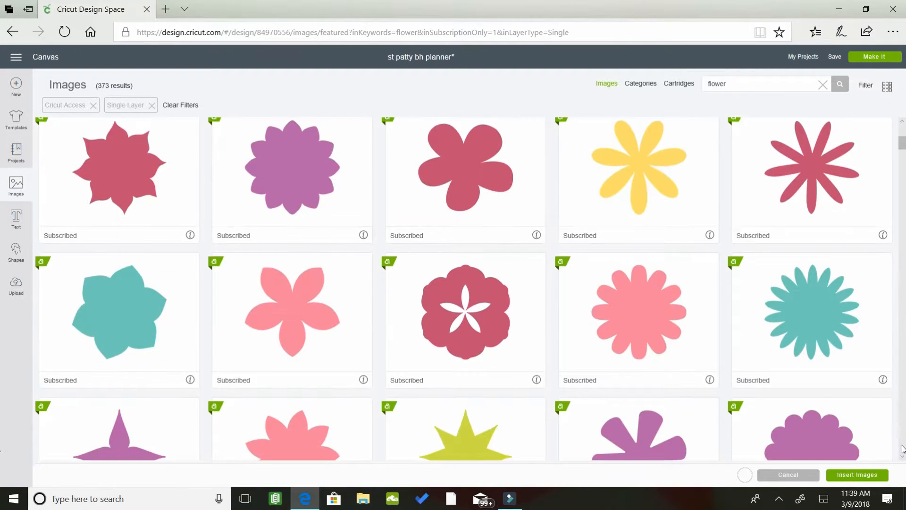
scroll(902, 448, "down", 6)
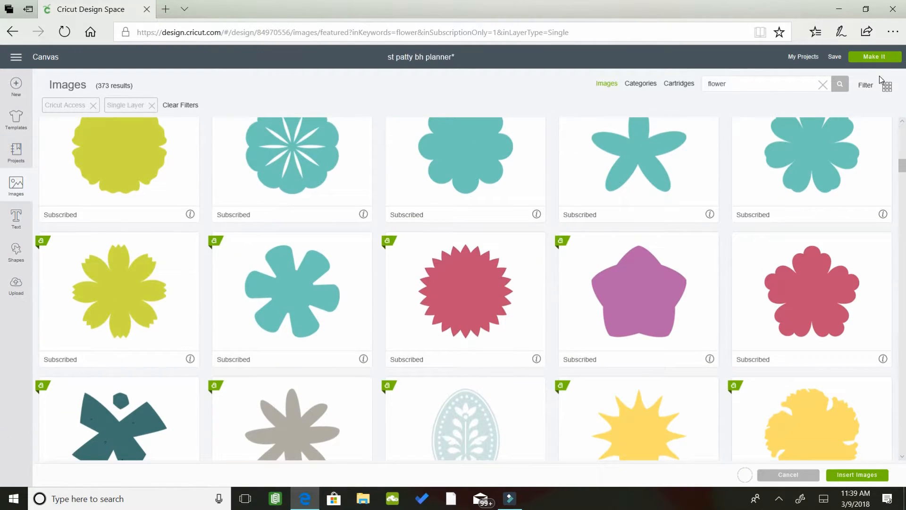
left_click(776, 82)
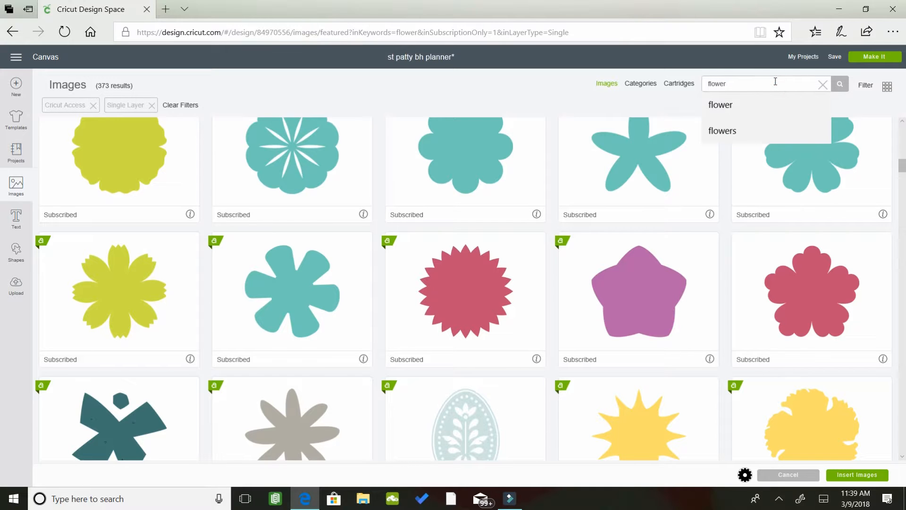
key("BackSpace")
key("BackSpace")
key("BackSpace")
key("BackSpace")
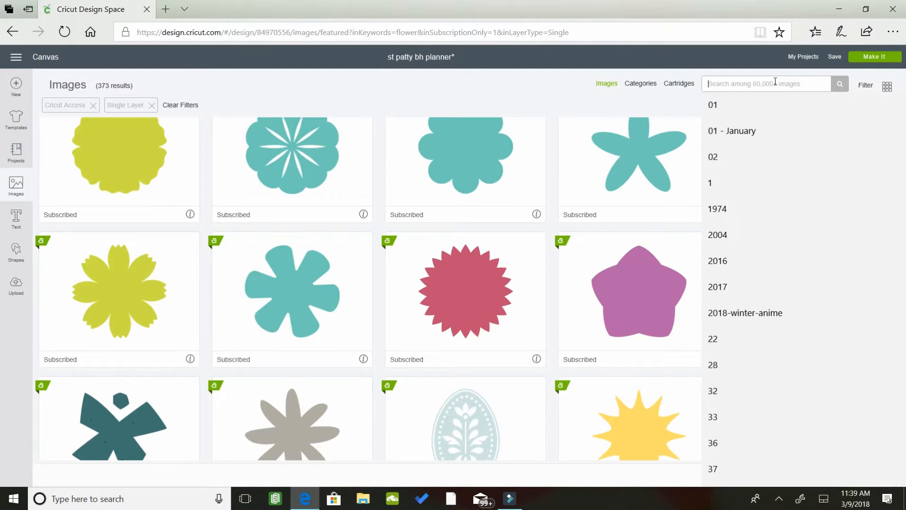
type("=")
key("BackSpace")
key("BackSpace")
key("BackSpace")
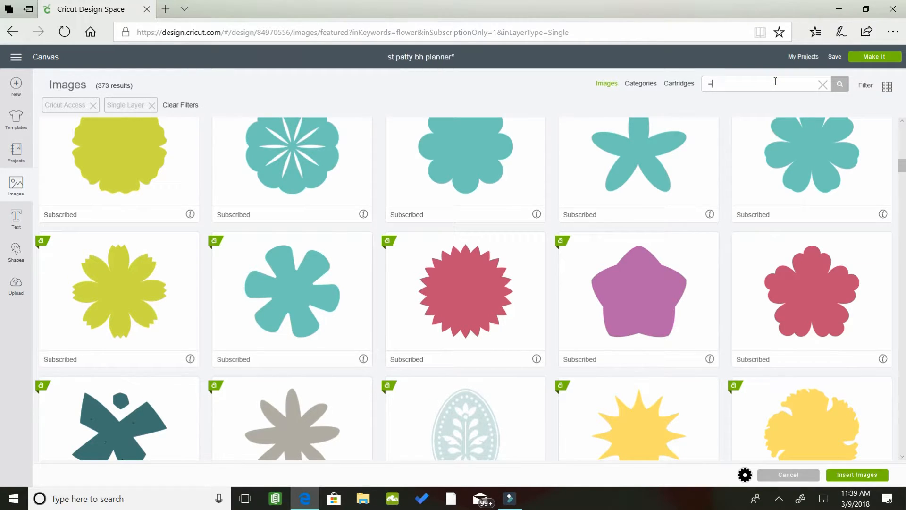
type("rain drop")
key("Return")
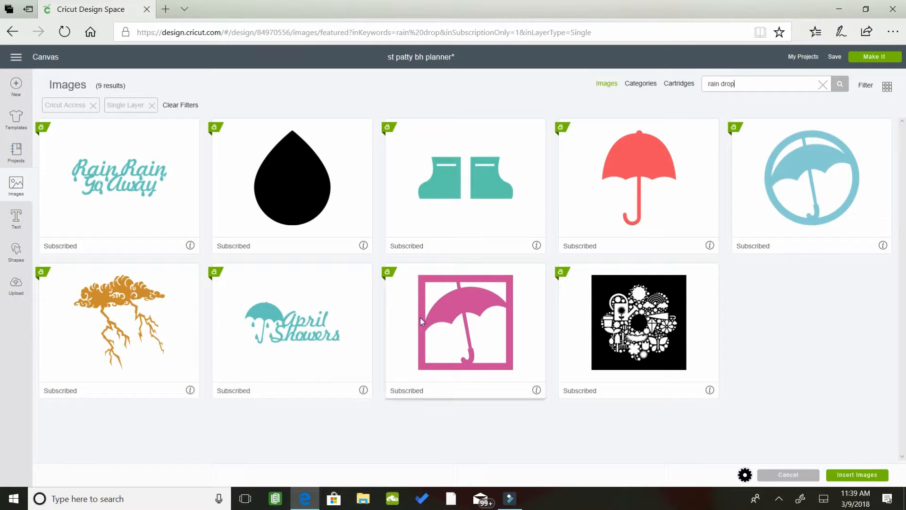
- Select the solid black teardrop and insert it together with the chosen flower onto the canvas
left_click(308, 148)
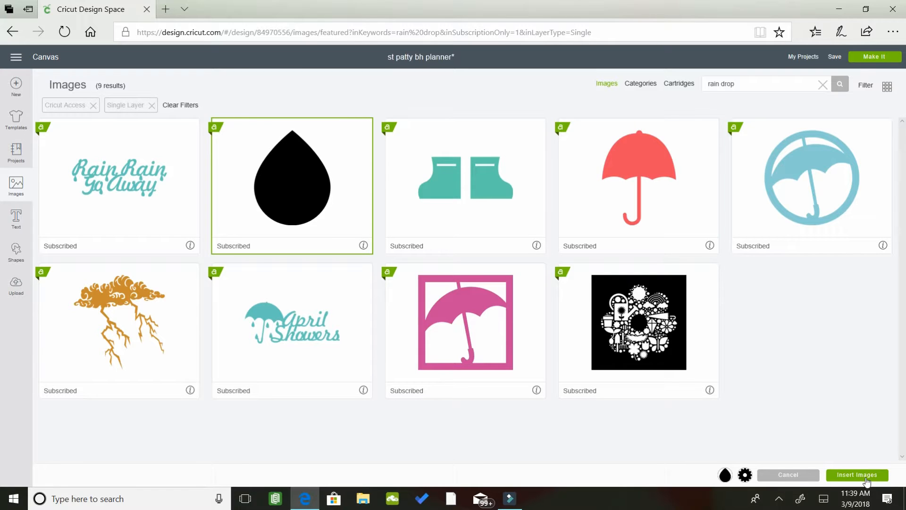
mouse_move(744, 482)
left_click(865, 478)
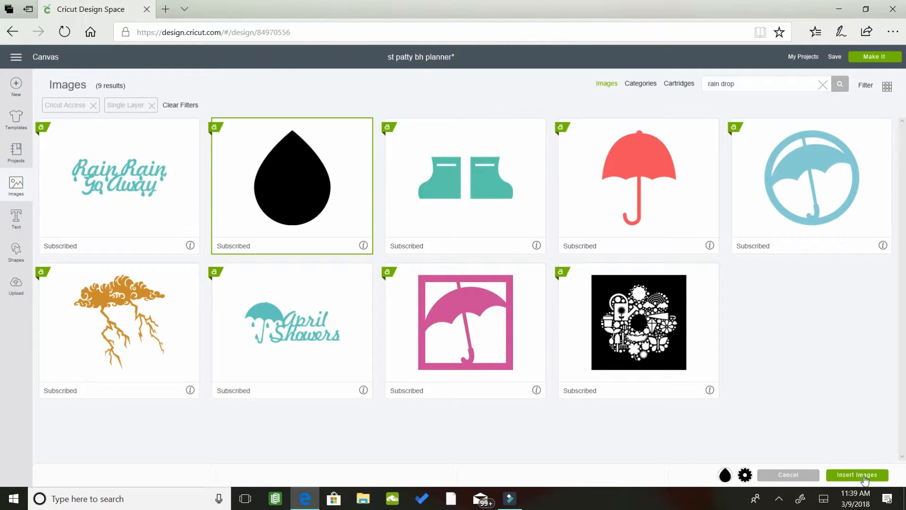
left_click(865, 476)
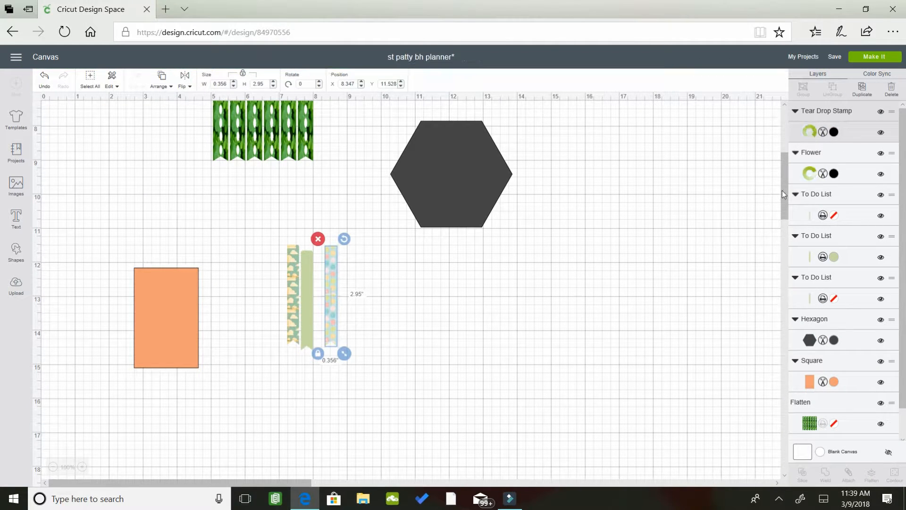
- Move the teardrop off the banner strips into the empty canvas area to the right of the hexagon
left_click_drag(785, 194, 767, 156)
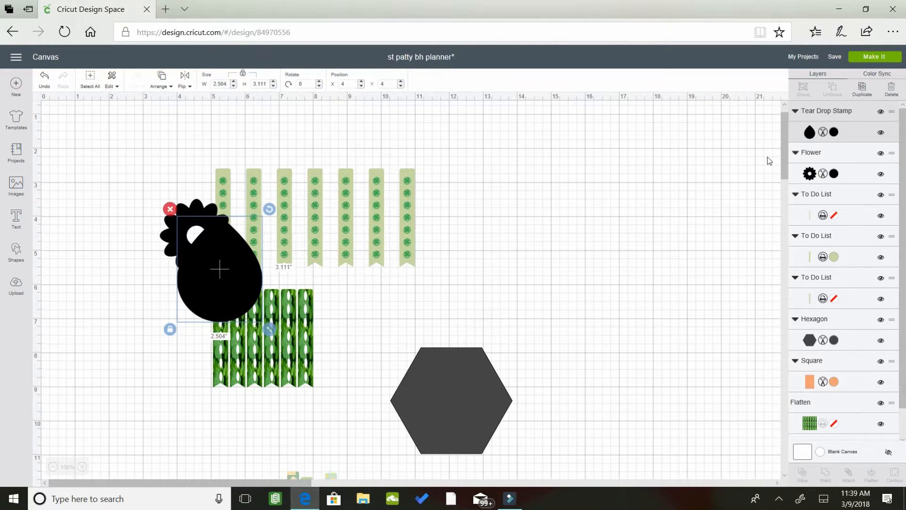
left_click_drag(783, 161, 781, 191)
left_click_drag(242, 137, 634, 357)
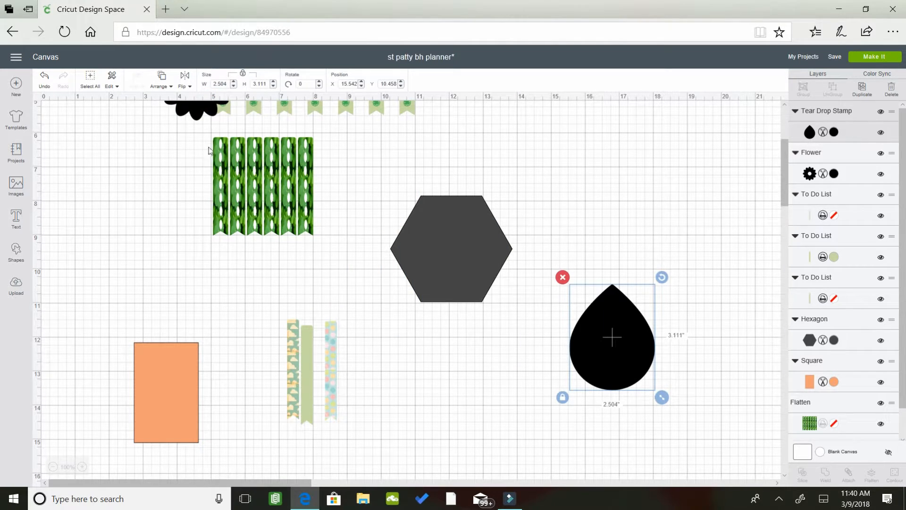
- Move the hexagon down level with the teardrop and place the flower just below the hexagon
left_click_drag(204, 114, 242, 352)
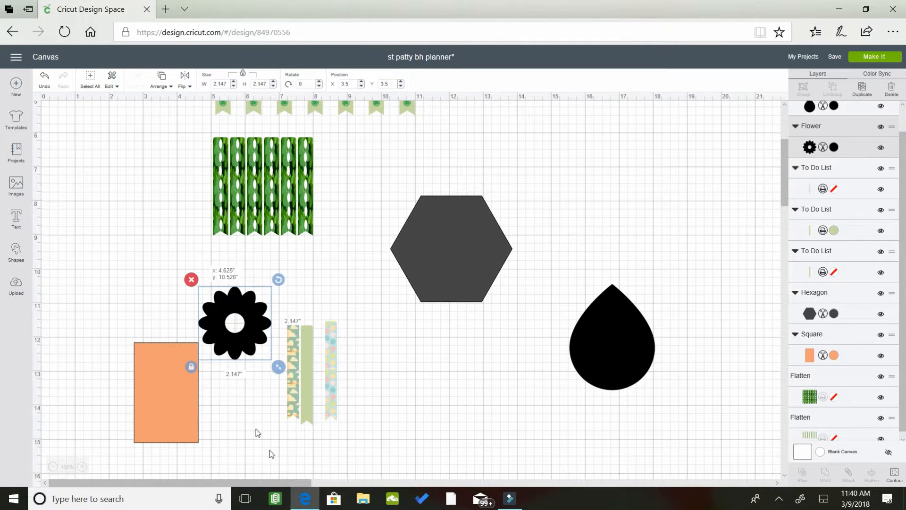
left_click_drag(257, 433, 271, 454)
left_click_drag(464, 264, 477, 385)
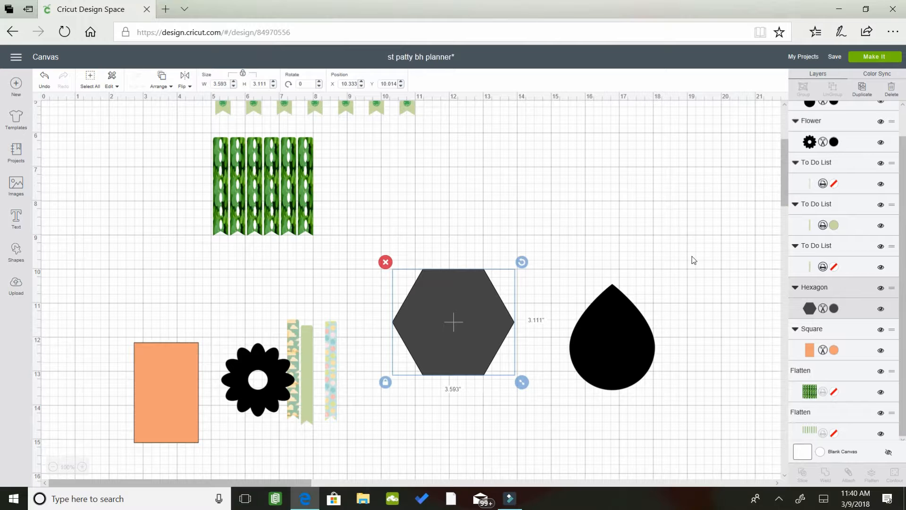
left_click_drag(787, 180, 786, 207)
left_click_drag(257, 269, 250, 322)
left_click_drag(316, 334, 471, 335)
- Change the teardrop's line type to Print and color it Cream (#E1D7B6)
left_click(619, 241)
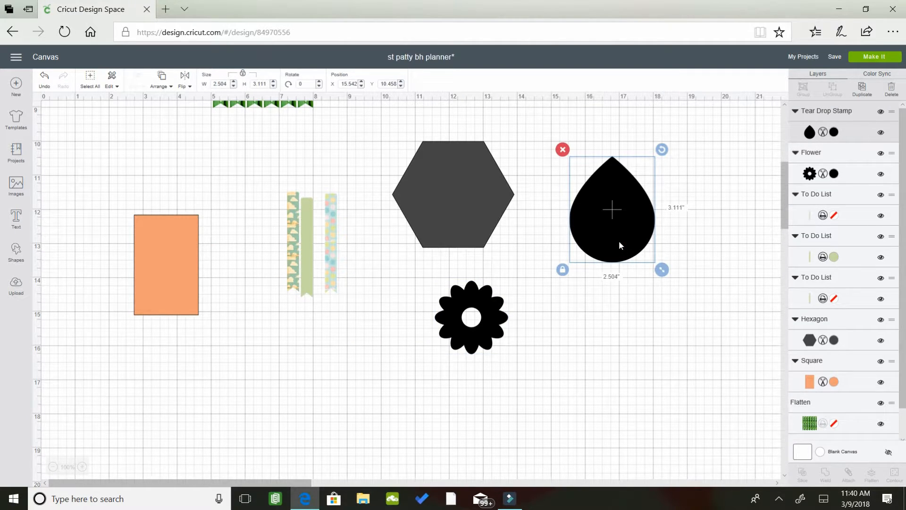
left_click(833, 131)
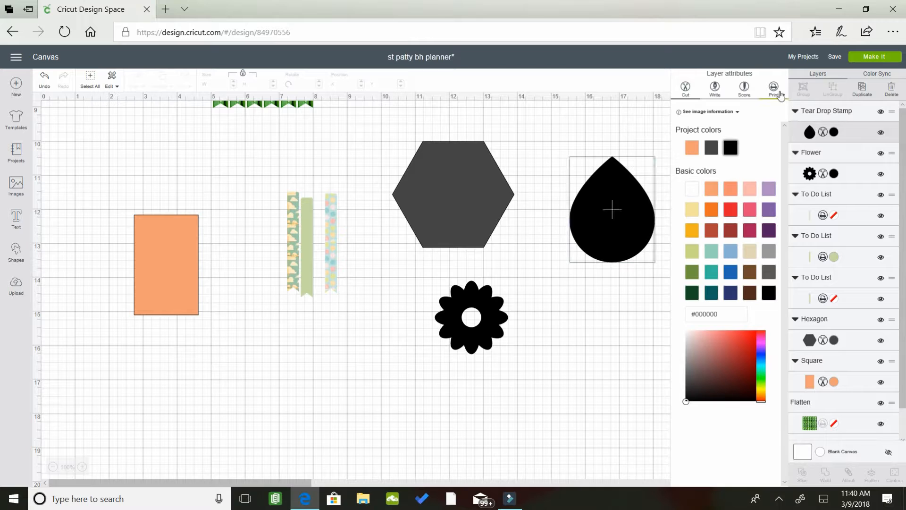
left_click(775, 89)
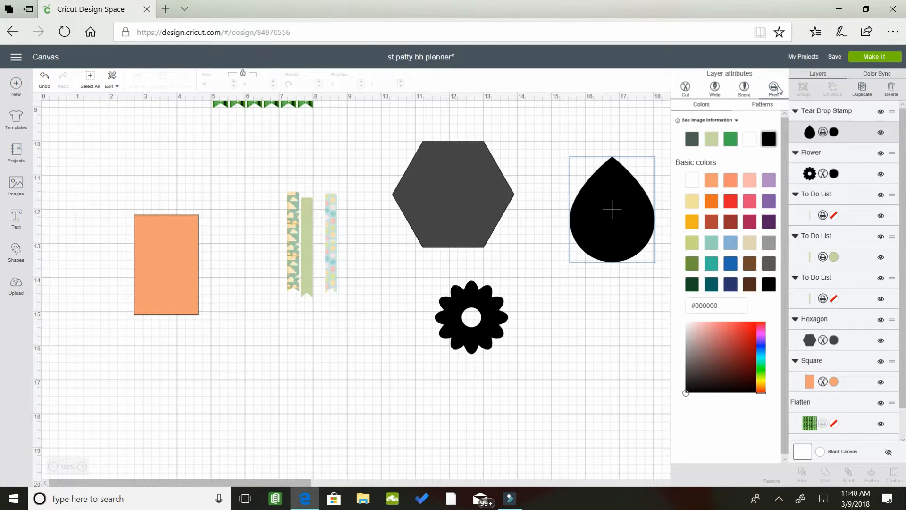
left_click(729, 288)
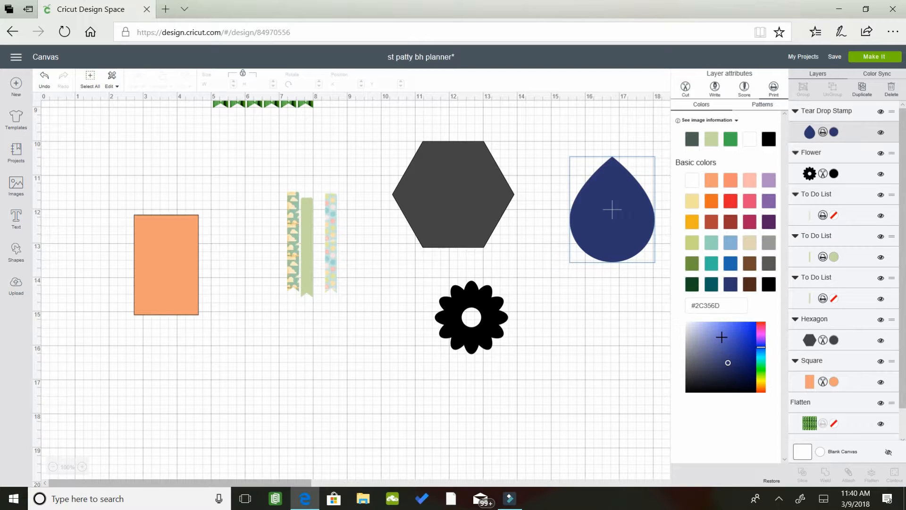
left_click(751, 243)
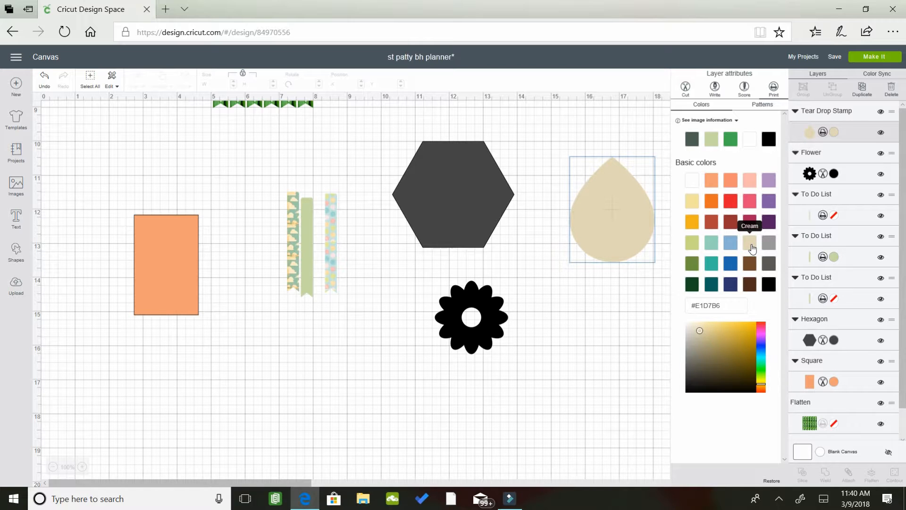
left_click(475, 339)
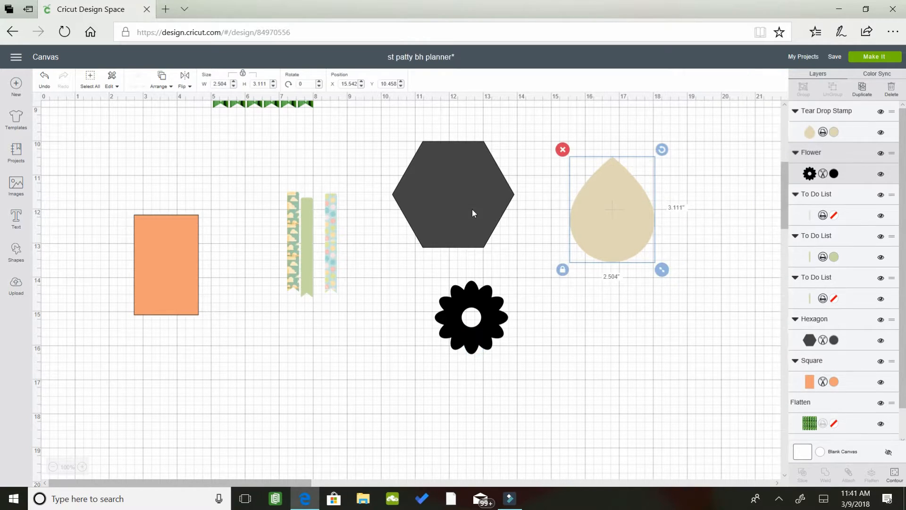
- Place the flower on top of the hexagon and move the teardrop up to the hexagon's upper right
left_click(290, 225)
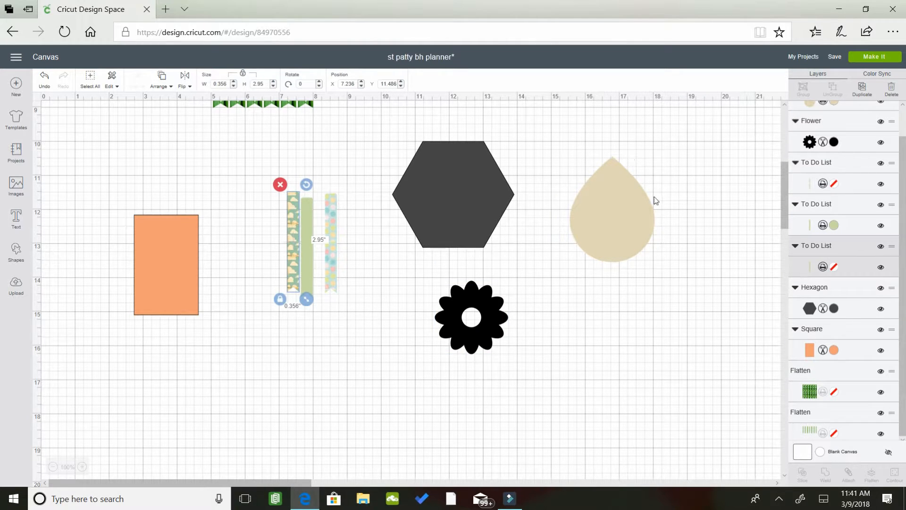
left_click_drag(502, 309, 461, 163)
left_click_drag(613, 227, 580, 320)
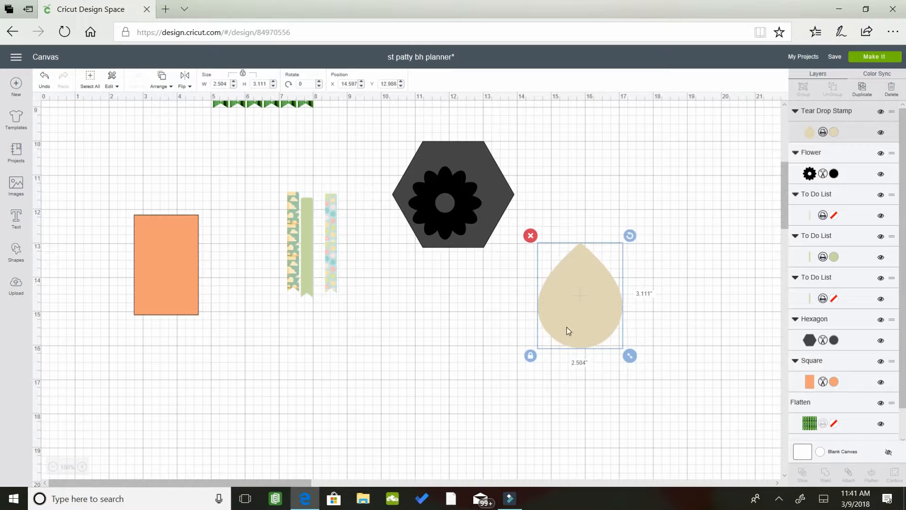
left_click(532, 357)
left_click(530, 354)
left_click_drag(585, 296, 592, 159)
- Move the cloud-patterned strip below the teardrop and stretch it, with unlocked proportions, to about 3.33 by 5.21 inches
left_click_drag(293, 229, 544, 325)
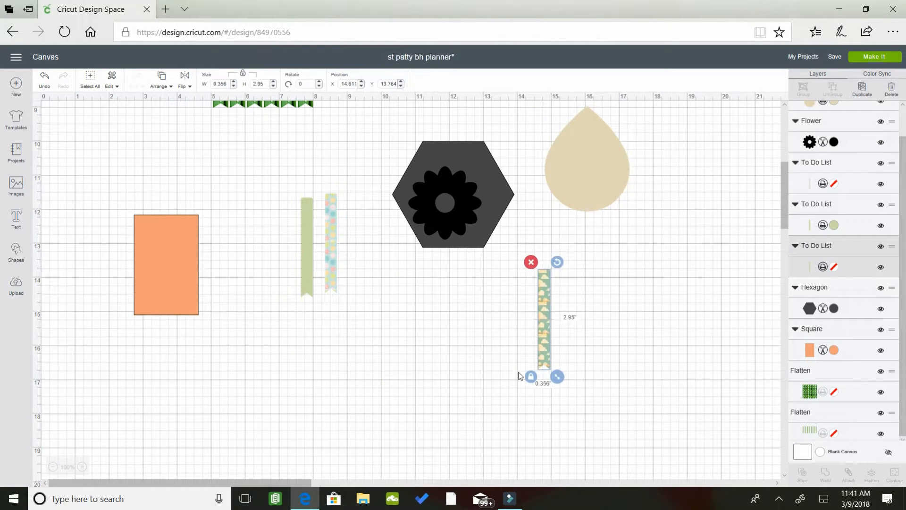
left_click(530, 377)
left_click_drag(557, 377, 602, 382)
left_click_drag(653, 402, 659, 454)
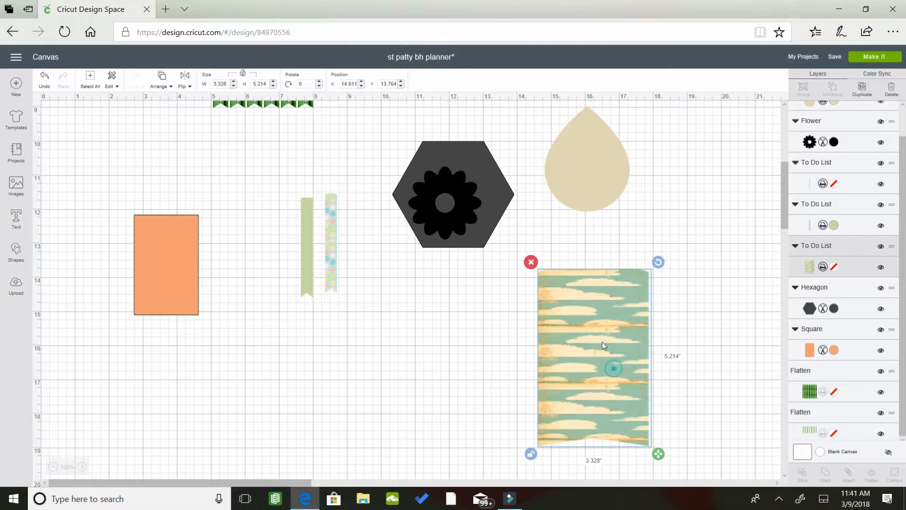
left_click_drag(607, 364, 591, 310)
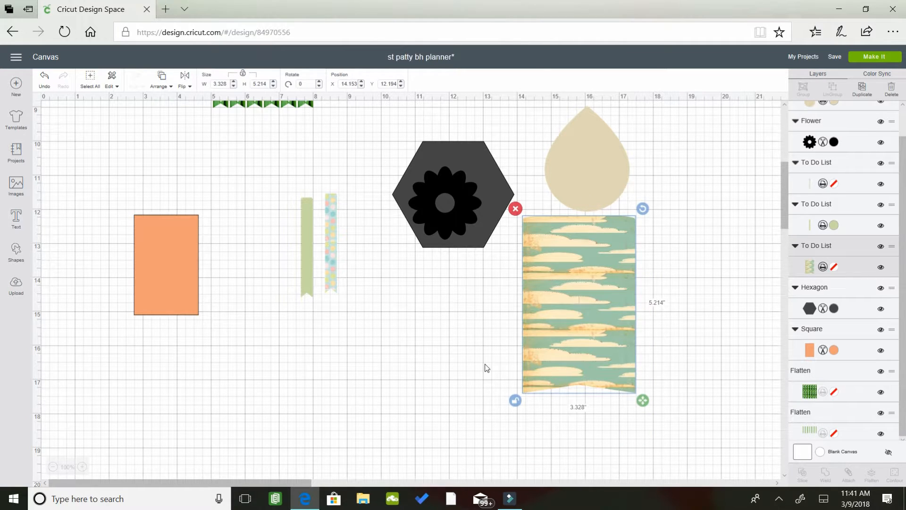
- Place the teardrop over the upper center of the cloud-patterned banner and shrink it, with unlocked proportions, to about 1.28 by 1.35 inches
left_click_drag(587, 151, 579, 297)
left_click(531, 326)
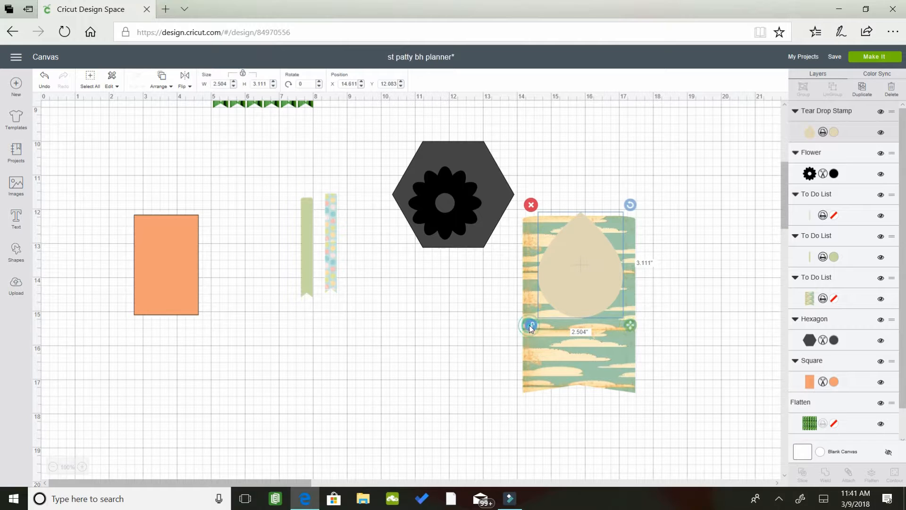
left_click_drag(630, 326, 592, 273)
left_click_drag(558, 247, 608, 272)
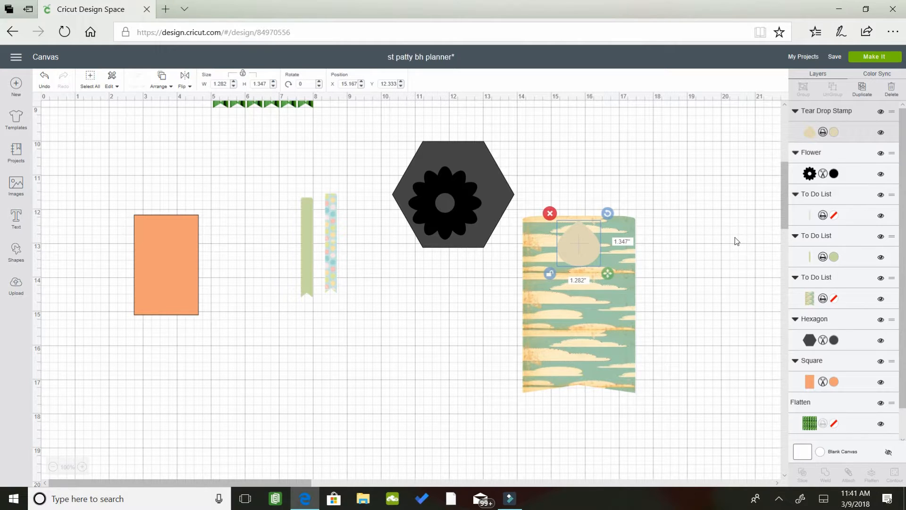
- Recolor the teardrop on the cloud-patterned banner White (#FFFFFF) and deselect it
left_click(834, 133)
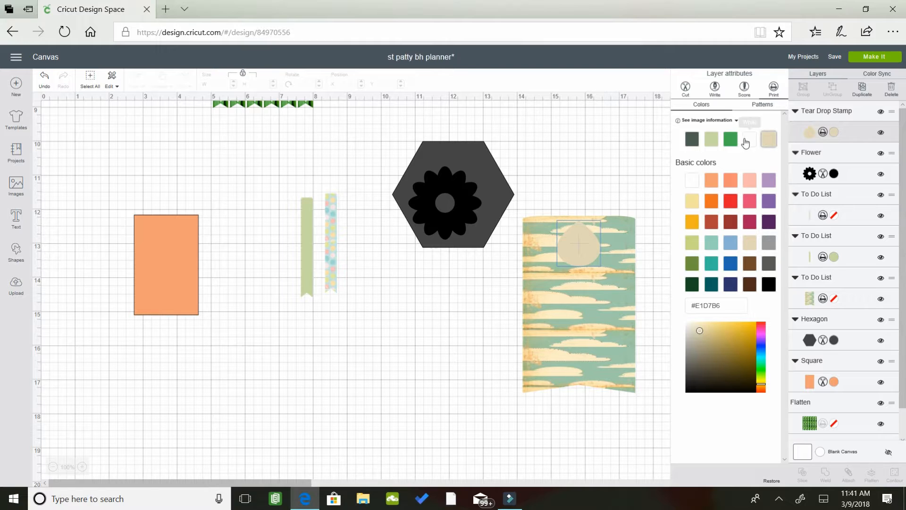
left_click(749, 140)
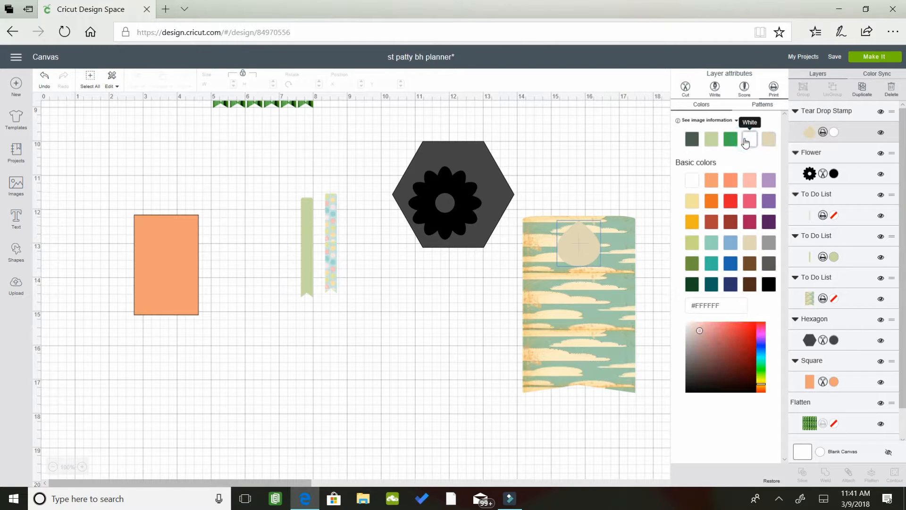
left_click(628, 129)
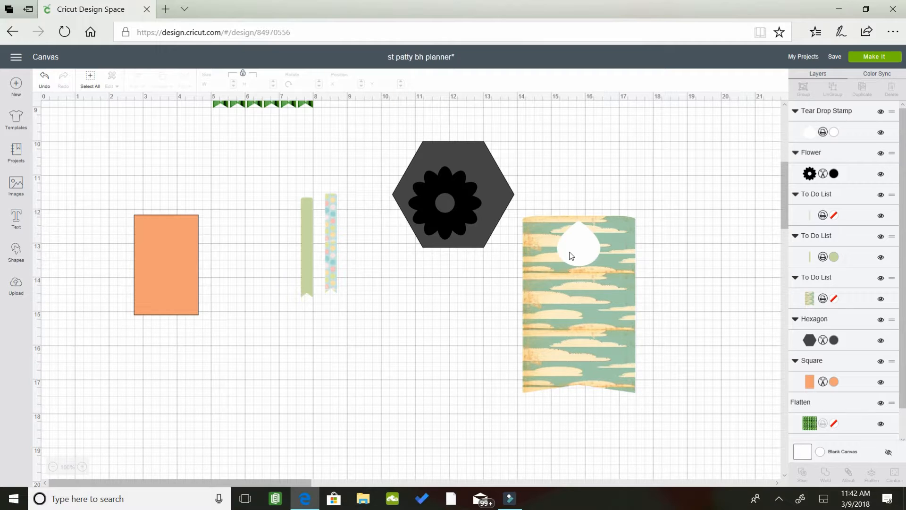
- Reposition the white teardrop at the upper center of the cloud-patterned banner and shrink it to about 0.95 by 0.82 inches
left_click(585, 350)
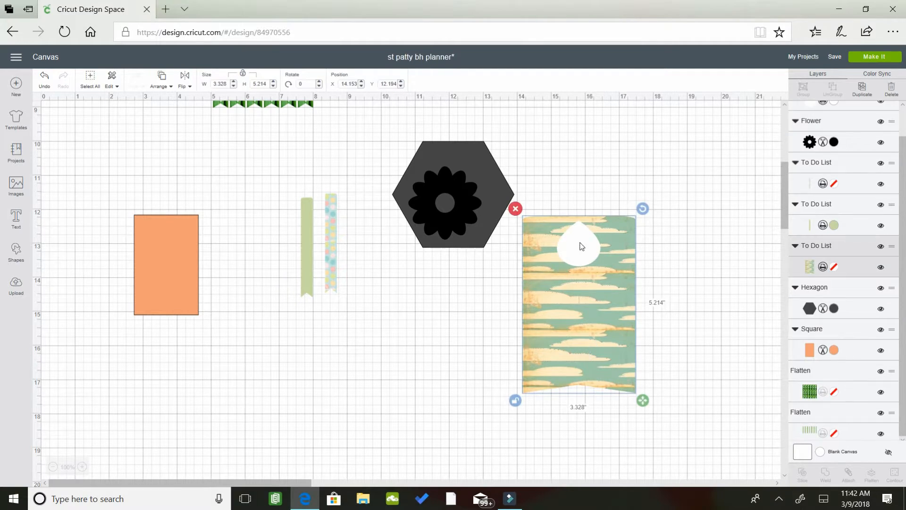
left_click_drag(580, 231, 576, 191)
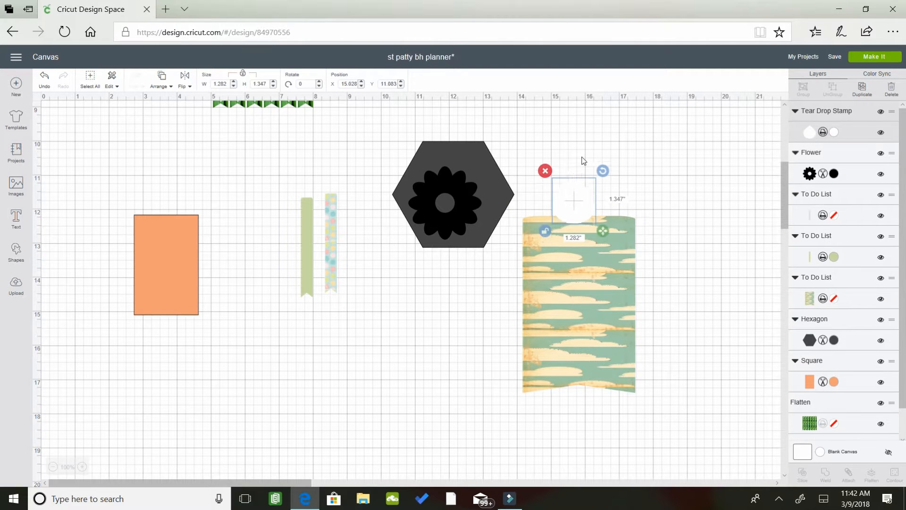
left_click(581, 342)
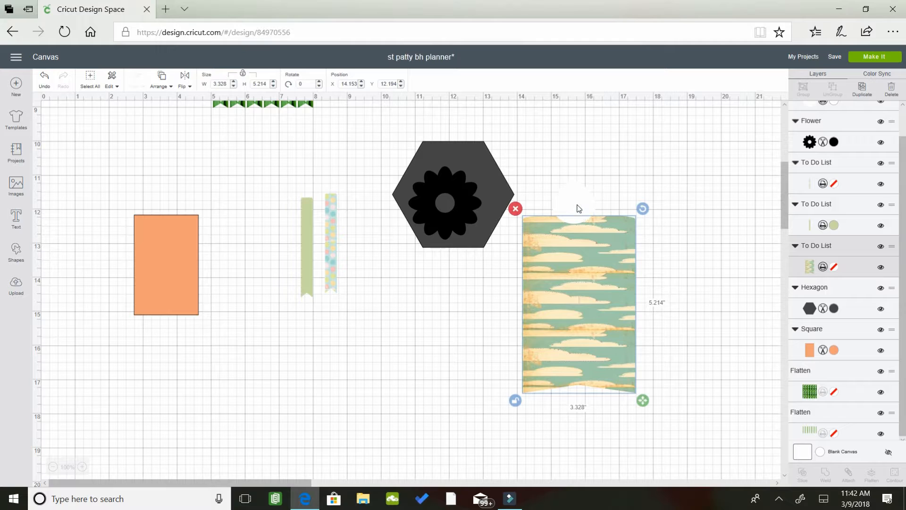
left_click_drag(577, 205, 582, 236)
left_click(569, 347)
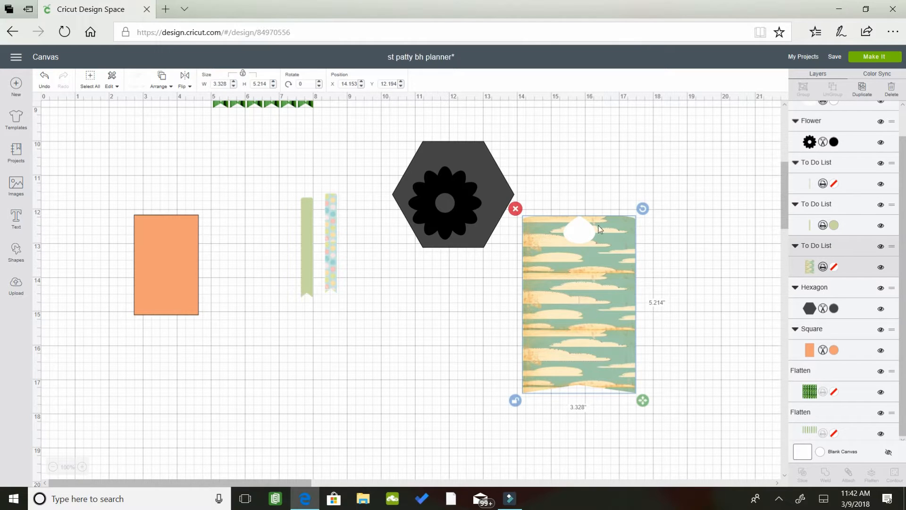
left_click(862, 89)
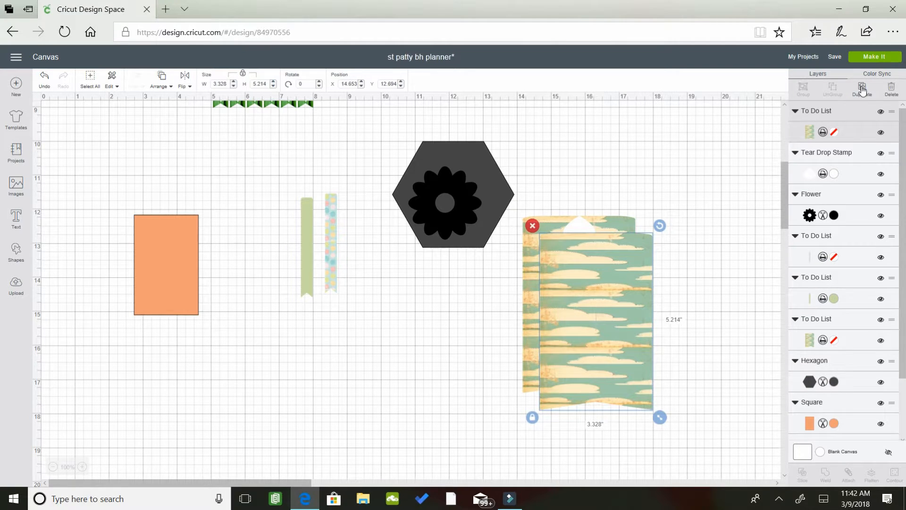
left_click(532, 226)
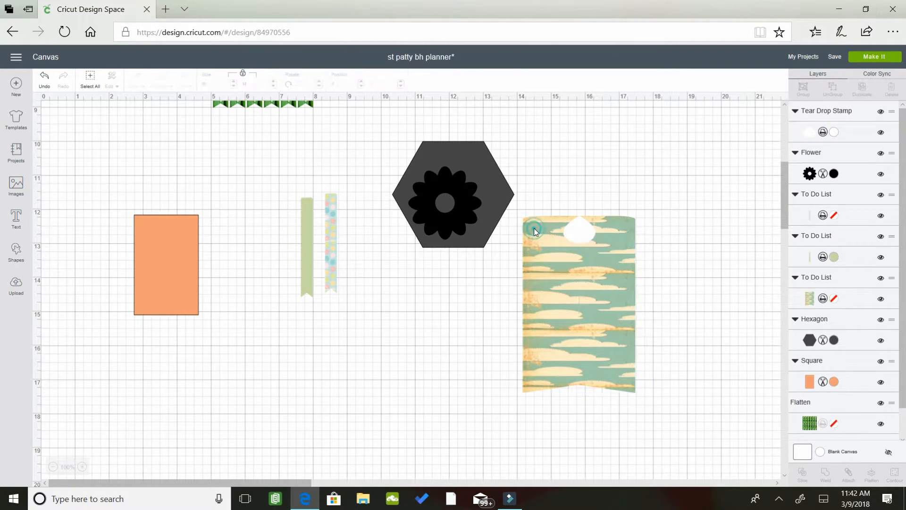
- Duplicate the white teardrop on the cloud-patterned banner six times
left_click(577, 230)
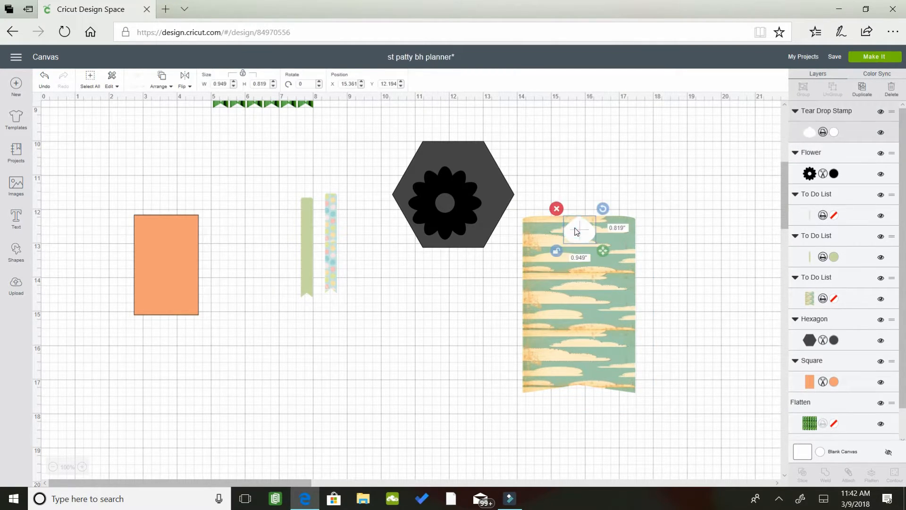
left_click(860, 92)
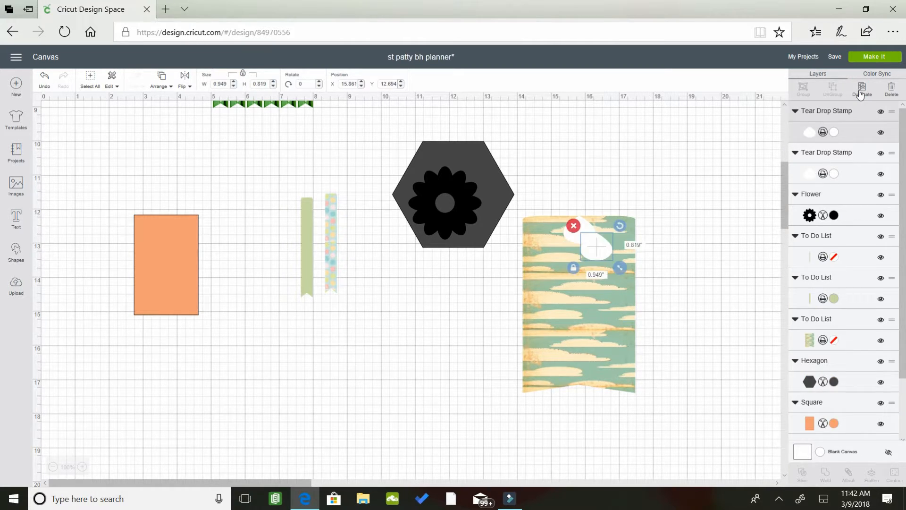
left_click(860, 93)
left_click(860, 92)
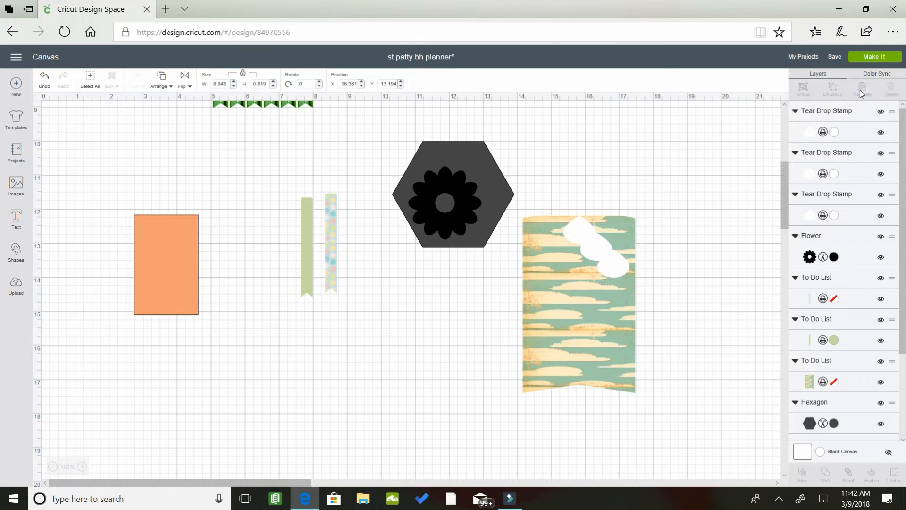
left_click(860, 92)
left_click(860, 93)
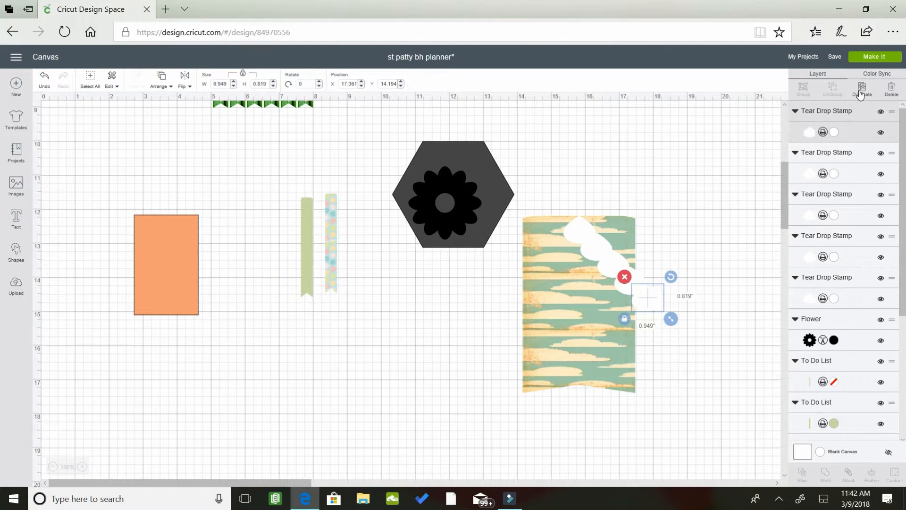
left_click(861, 93)
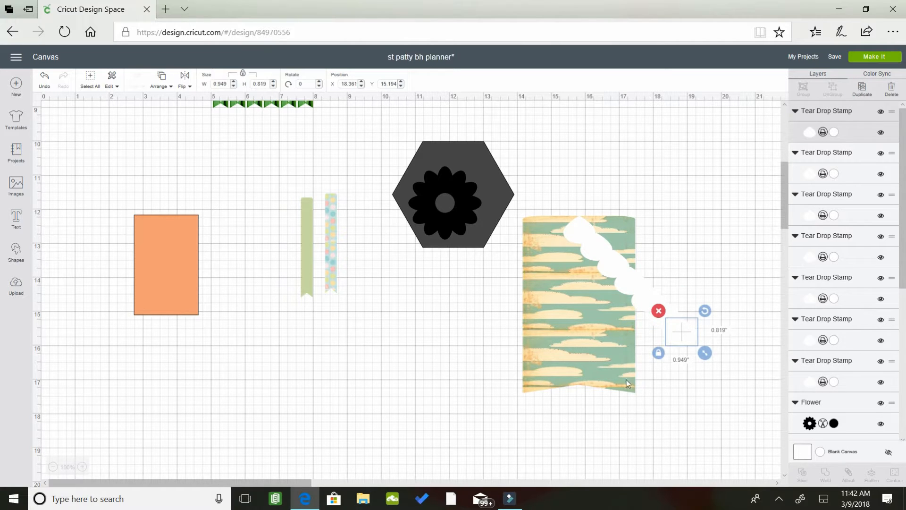
- Place one teardrop copy near the banner's lower edge and two more copies directly below the uppermost teardrop
left_click_drag(690, 334, 588, 370)
left_click_drag(587, 263, 570, 276)
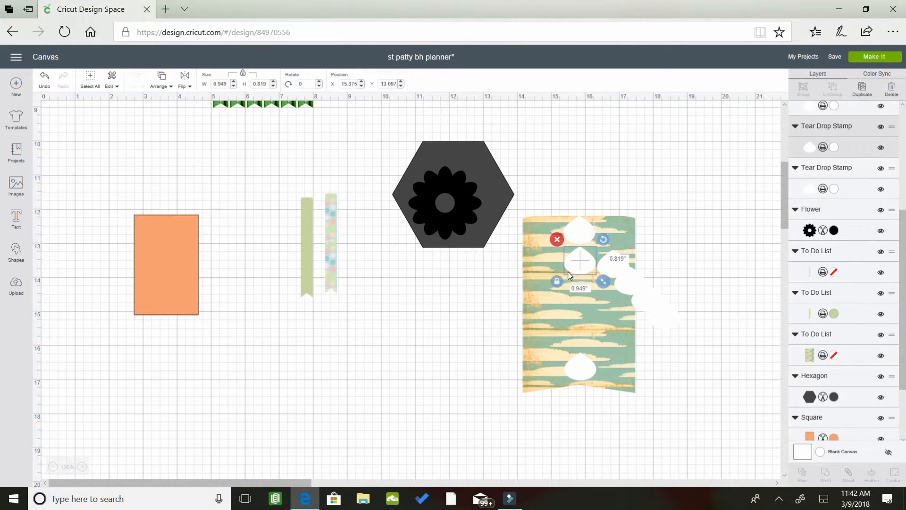
left_click(549, 302)
left_click_drag(608, 269, 579, 293)
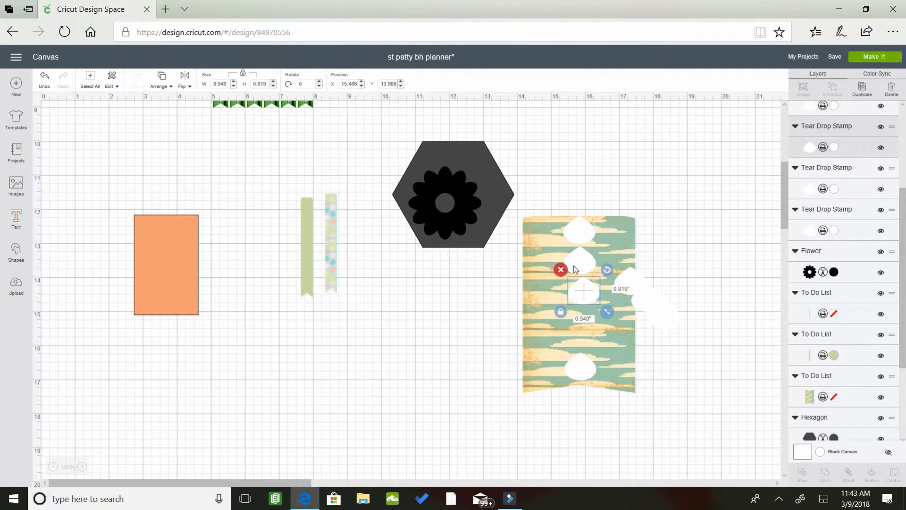
left_click(575, 264)
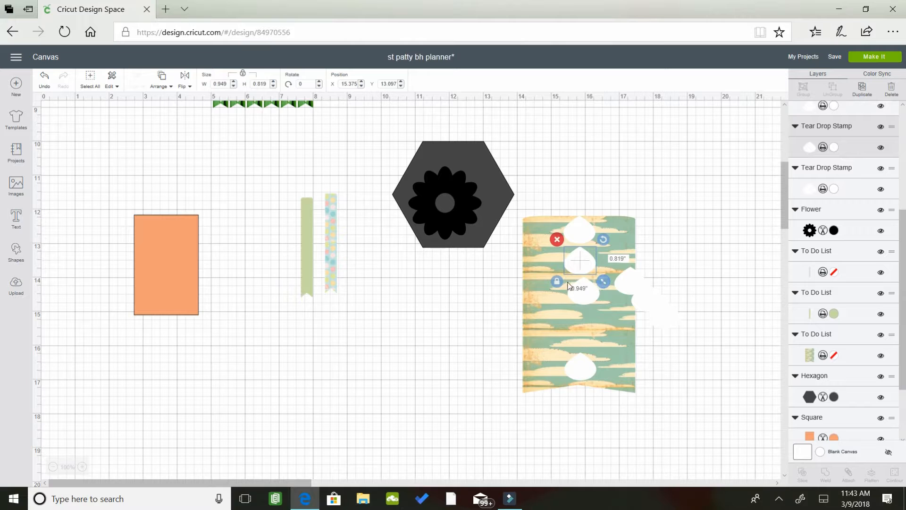
left_click_drag(547, 268, 482, 271)
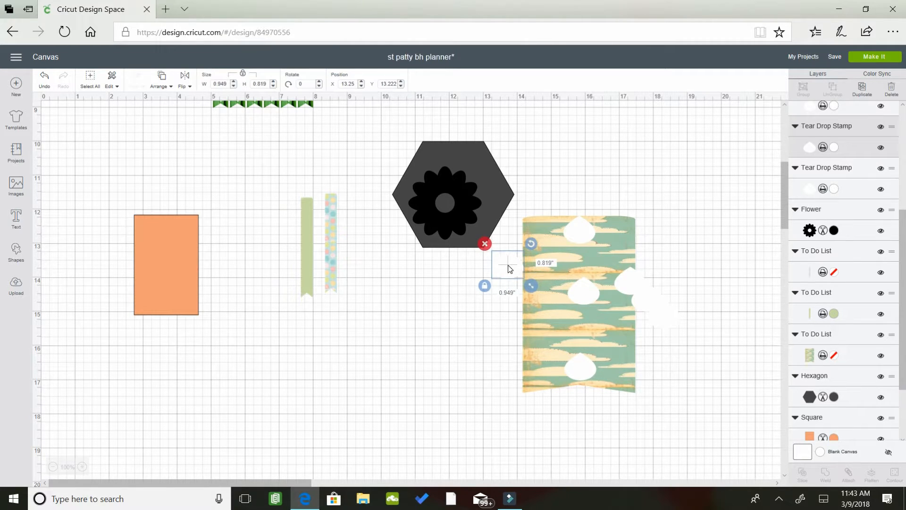
left_click_drag(505, 266, 580, 263)
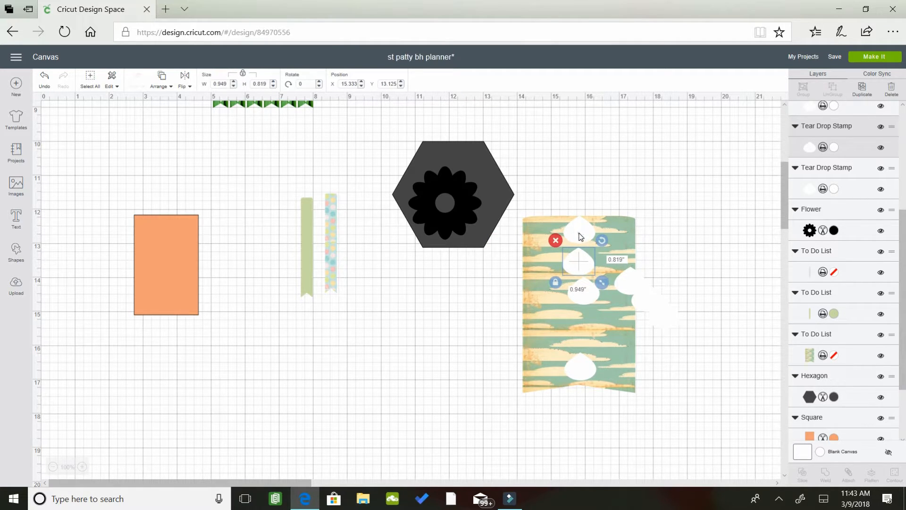
- Shrink the uppermost teardrop slightly and delete the two teardrop copies directly below it
left_click(581, 237)
left_click_drag(602, 251, 598, 248)
left_click(565, 259)
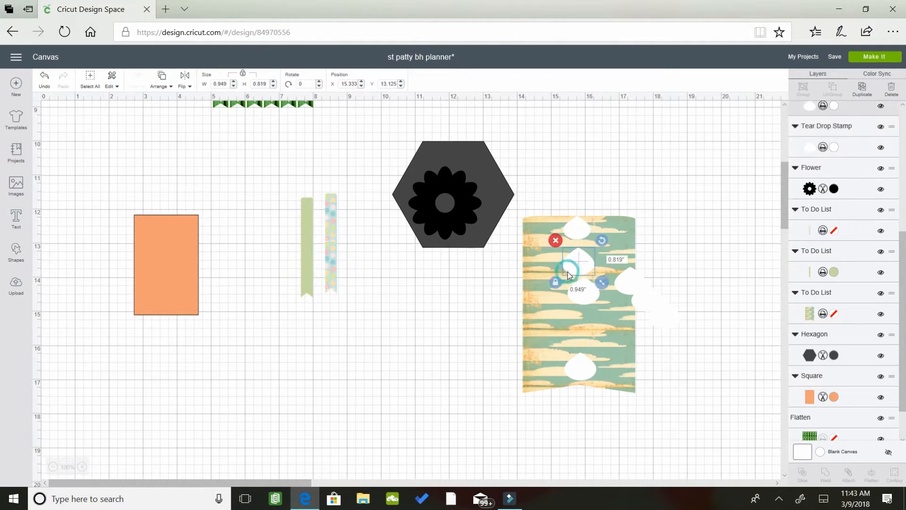
left_click(555, 241)
left_click(586, 293)
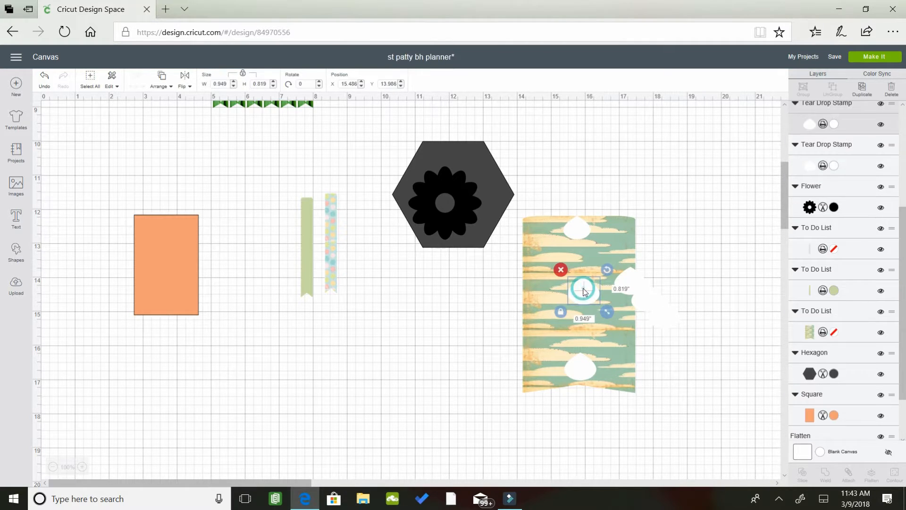
left_click(559, 265)
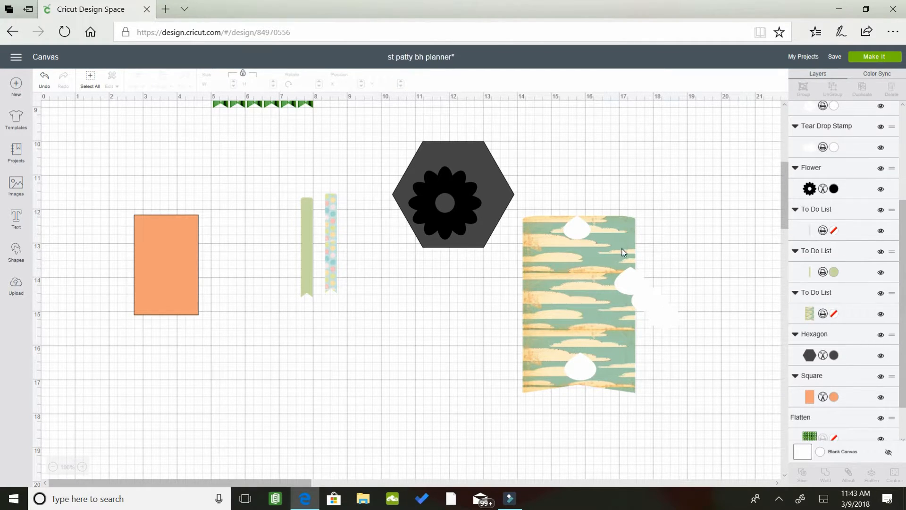
- Move the cloud-patterned banner up and left to overlap the hexagon's corner, and delete all remaining teardrop copies except the uppermost one
left_click_drag(612, 252, 593, 233)
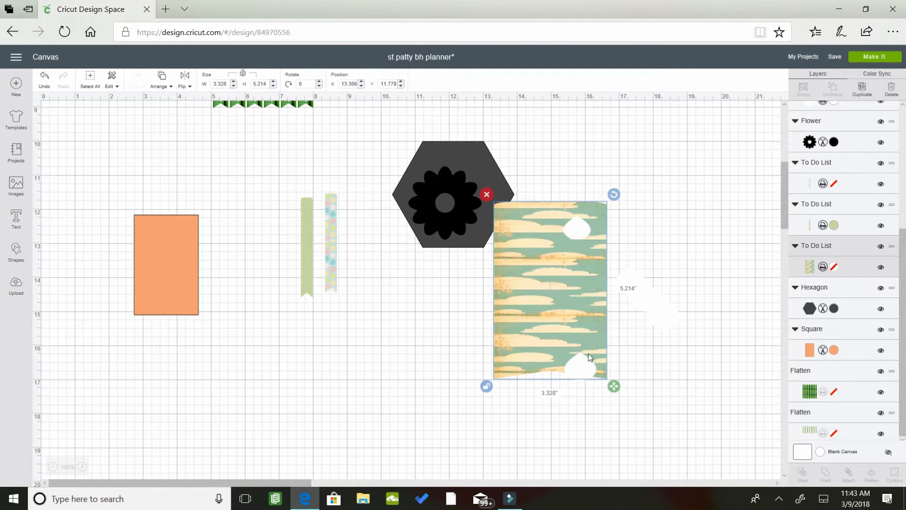
left_click(584, 375)
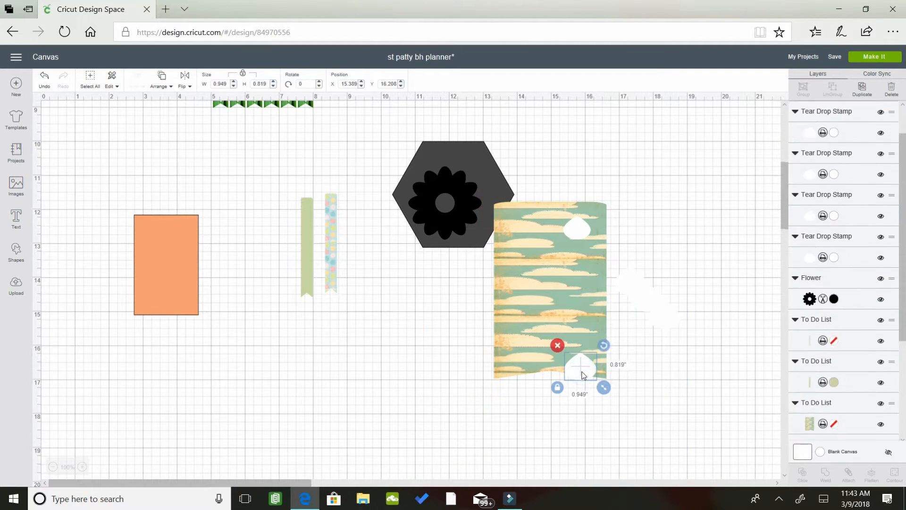
left_click(558, 345)
left_click_drag(623, 253, 690, 364)
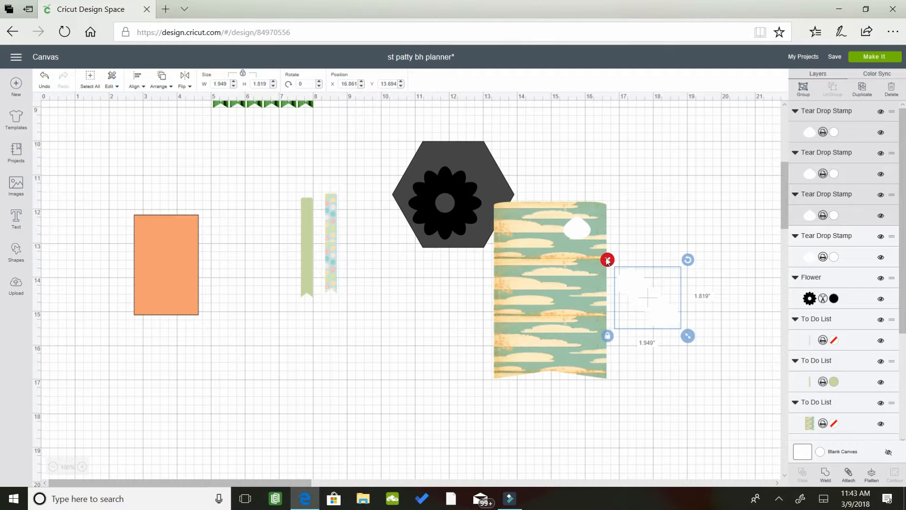
left_click(608, 260)
- Shrink the remaining teardrop to about 0.70 by 0.53 inches at the banner's upper center and duplicate it twice
left_click(585, 234)
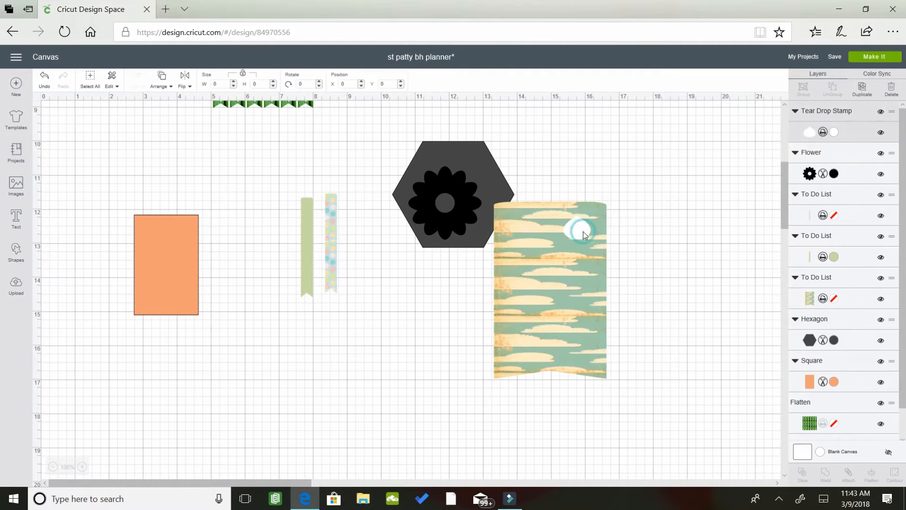
mouse_move(584, 234)
left_mouse_down()
mouse_move(547, 224)
mouse_move(578, 235)
mouse_move(569, 231)
left_mouse_up()
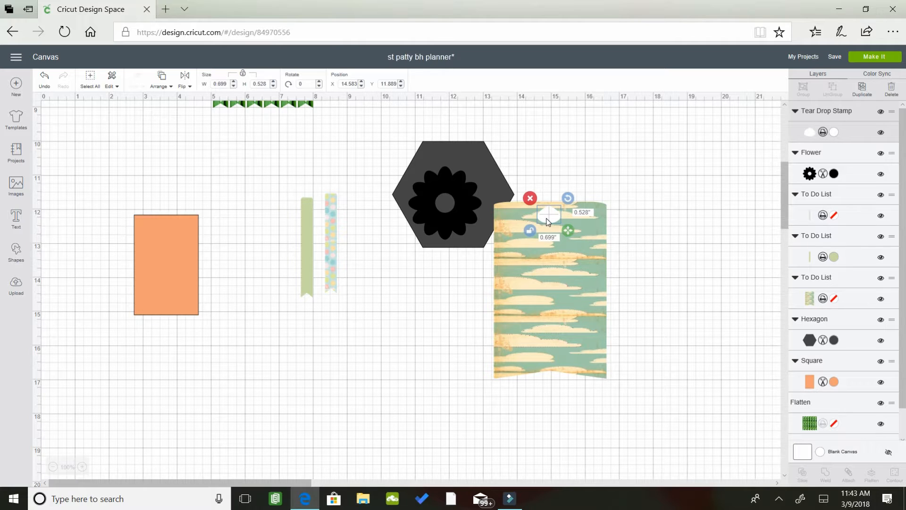
right_click(547, 221)
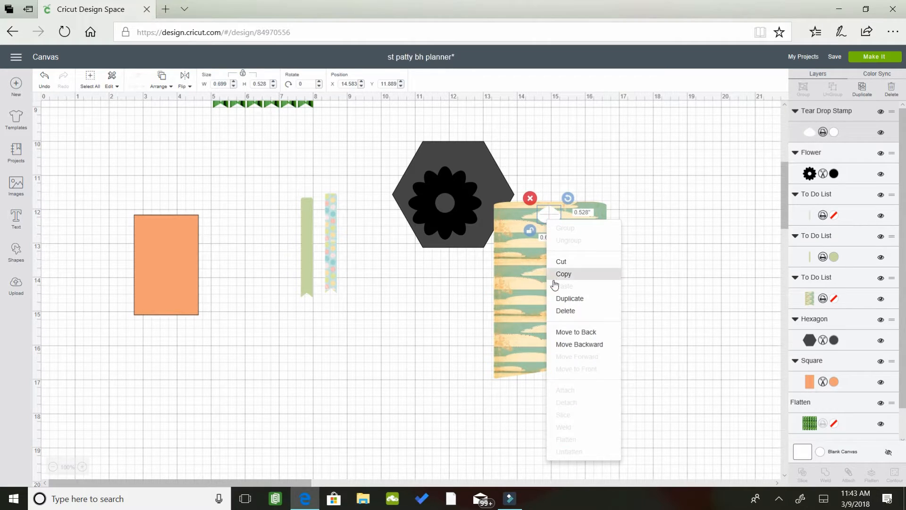
left_click(561, 298)
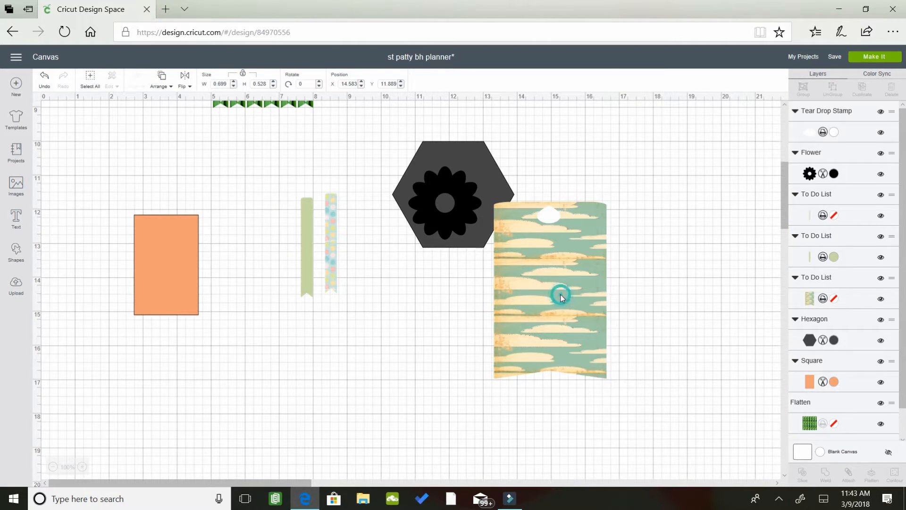
right_click(561, 231)
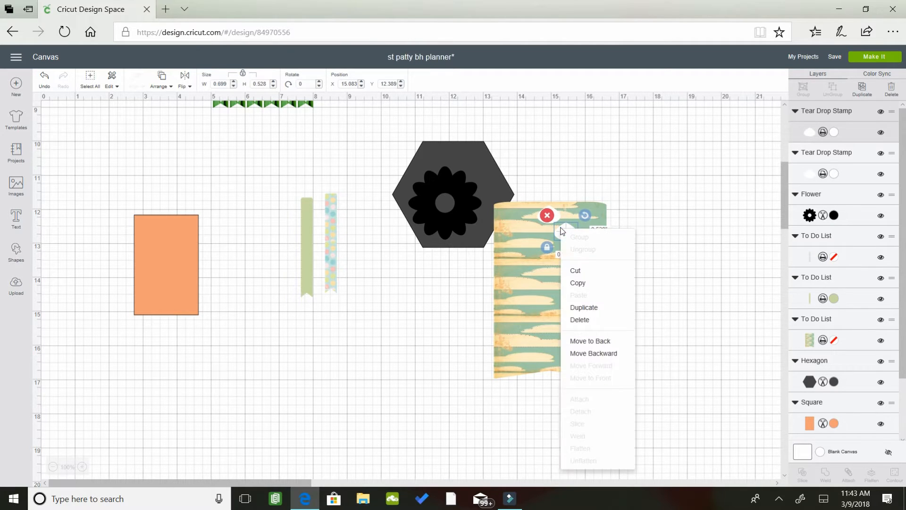
left_click(575, 308)
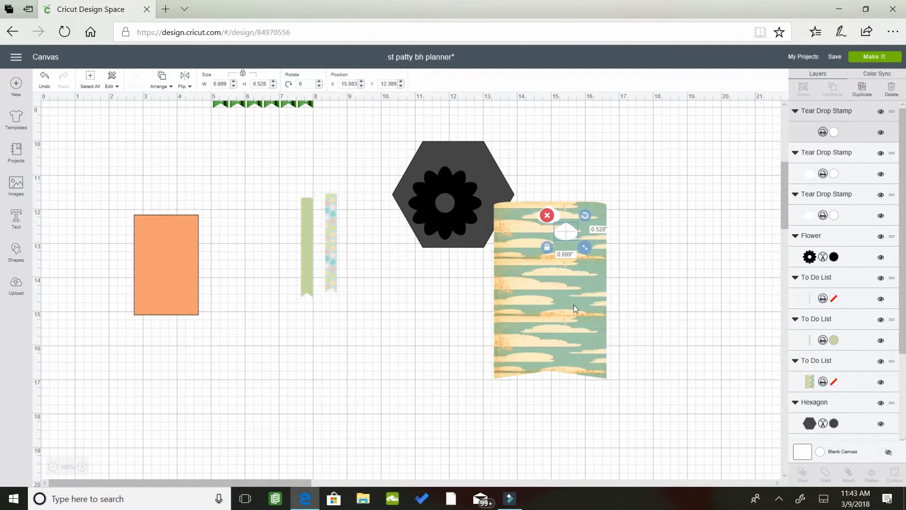
right_click(587, 254)
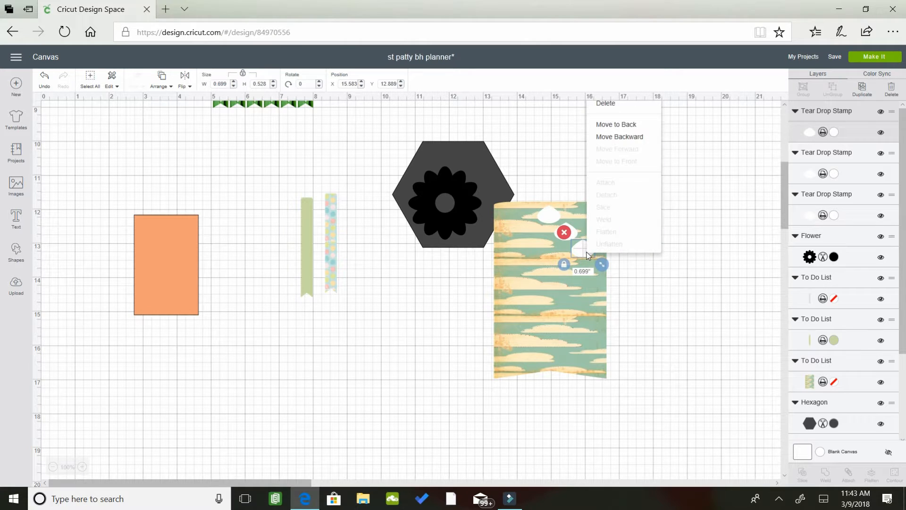
left_click(708, 228)
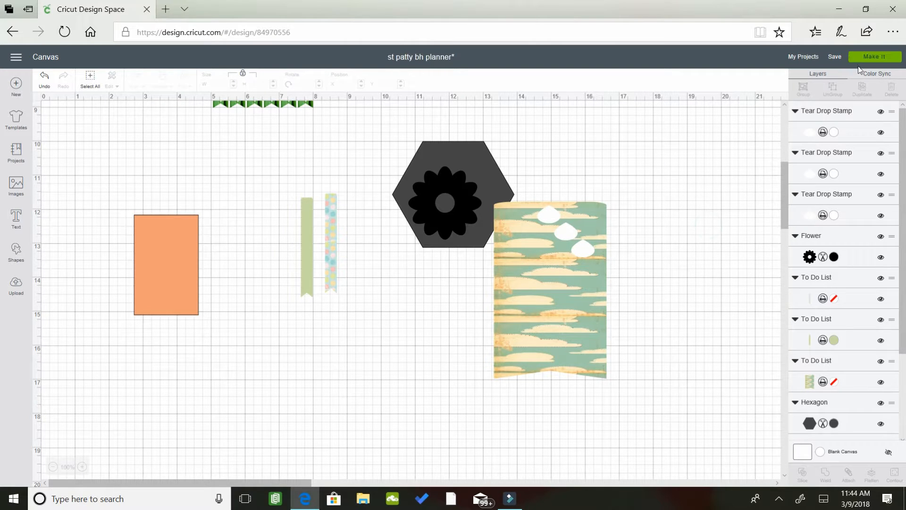
- Duplicate the lowest of the three small teardrops four more times
left_click(587, 250)
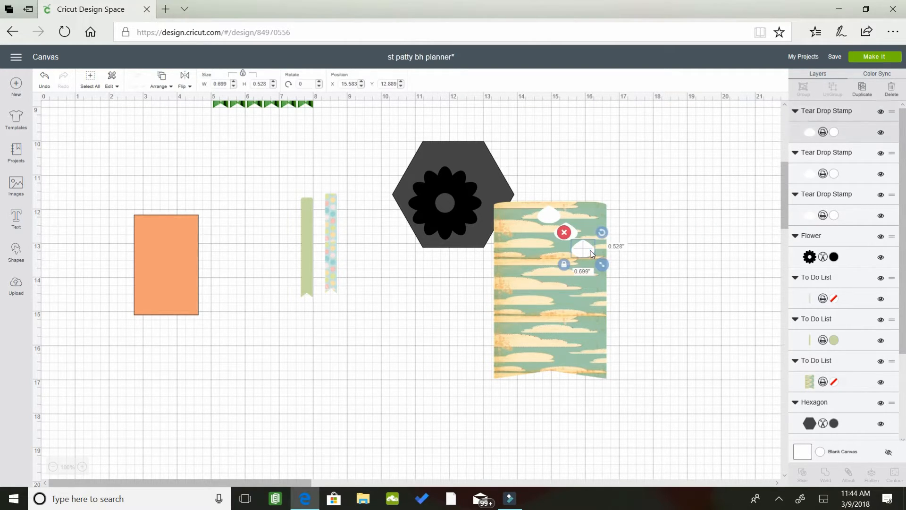
left_click(864, 90)
left_click(865, 89)
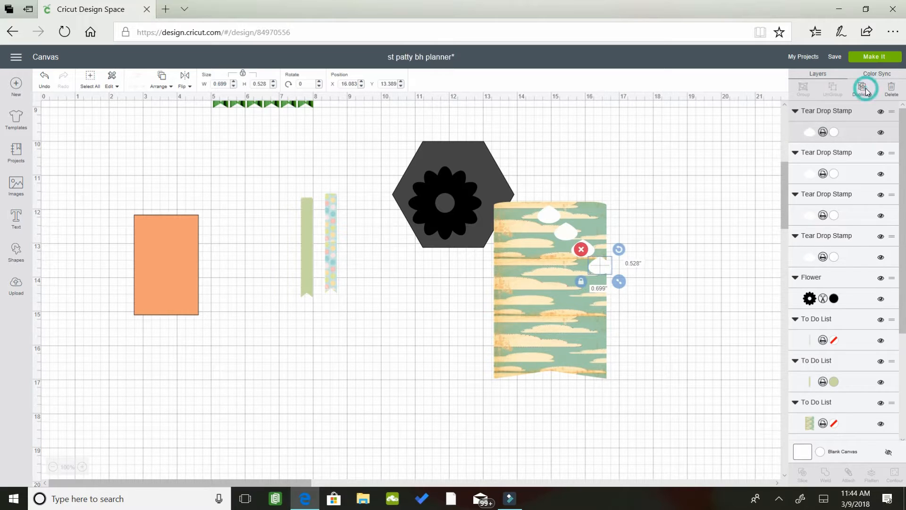
left_click(865, 90)
left_click(865, 90)
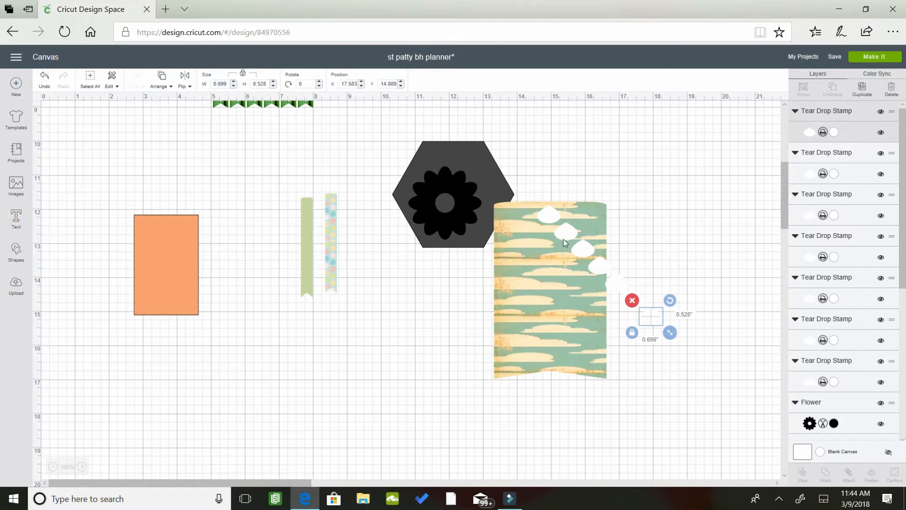
- Arrange the six teardrop copies in a vertical column below the first one, down the center of the cloud-patterned banner
left_click_drag(565, 243, 559, 292)
left_click_drag(618, 282, 549, 321)
left_click_drag(557, 261, 556, 256)
mouse_move(559, 293)
left_mouse_down()
mouse_move(557, 287)
mouse_move(556, 305)
left_mouse_up()
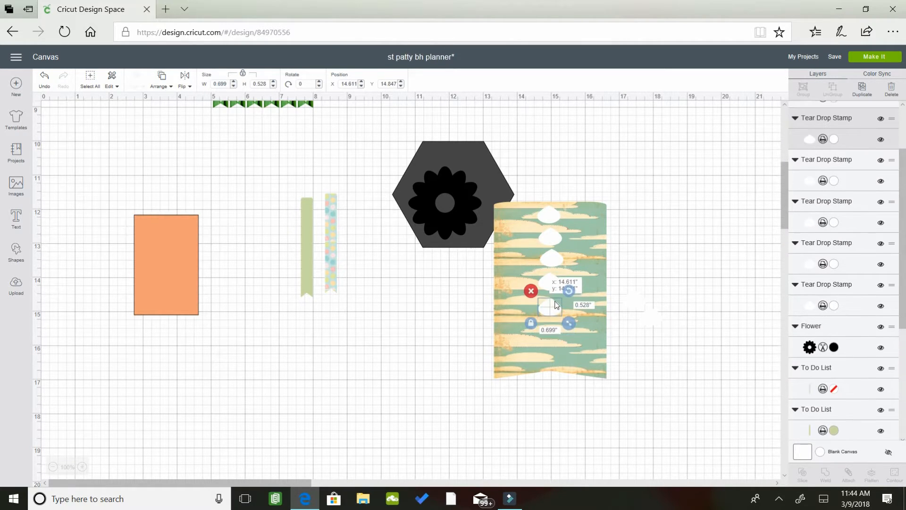
left_click(625, 301)
left_click_drag(618, 306, 538, 333)
left_click_drag(659, 314, 548, 366)
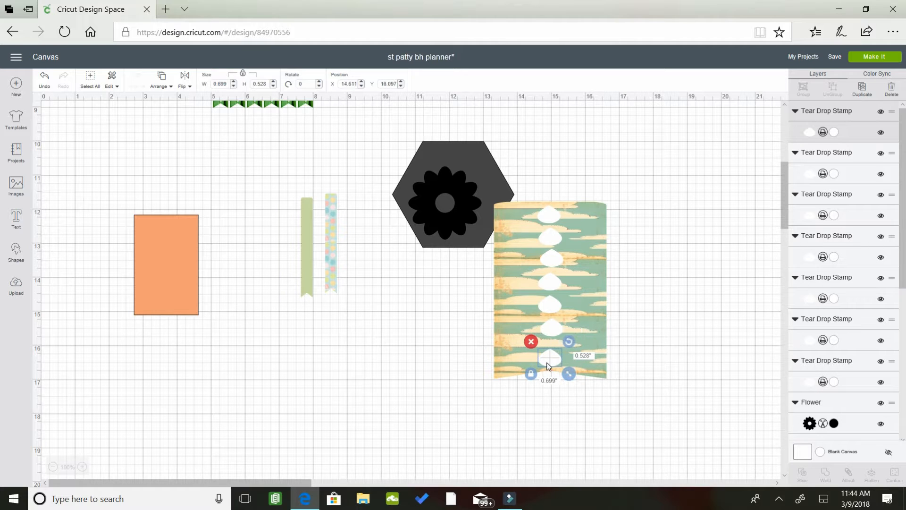
- Move the flower, the hexagon and the cloud-patterned banner left, clearing the area around the column of white teardrops
left_click_drag(451, 202, 354, 206)
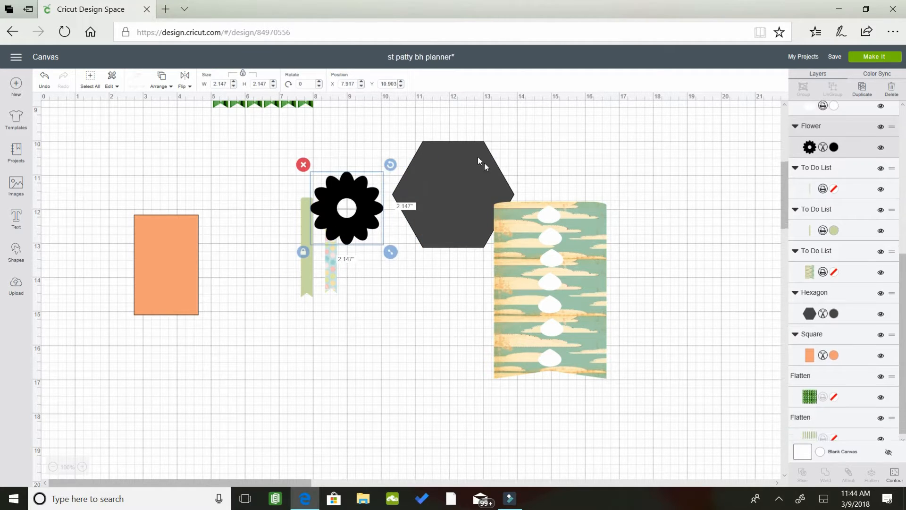
left_click(475, 172)
left_click_drag(474, 173, 282, 218)
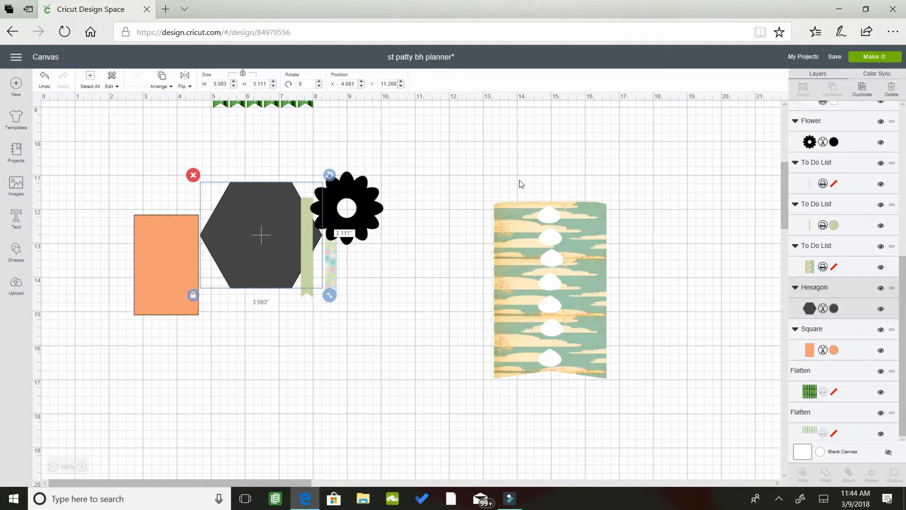
left_click_drag(520, 222, 341, 245)
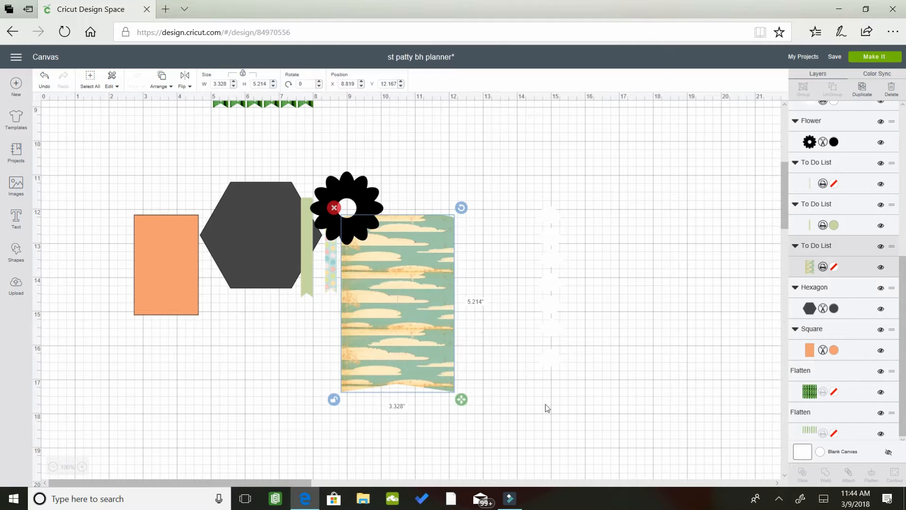
- Set the canvas background color to Sage (#C8D783)
left_click(822, 453)
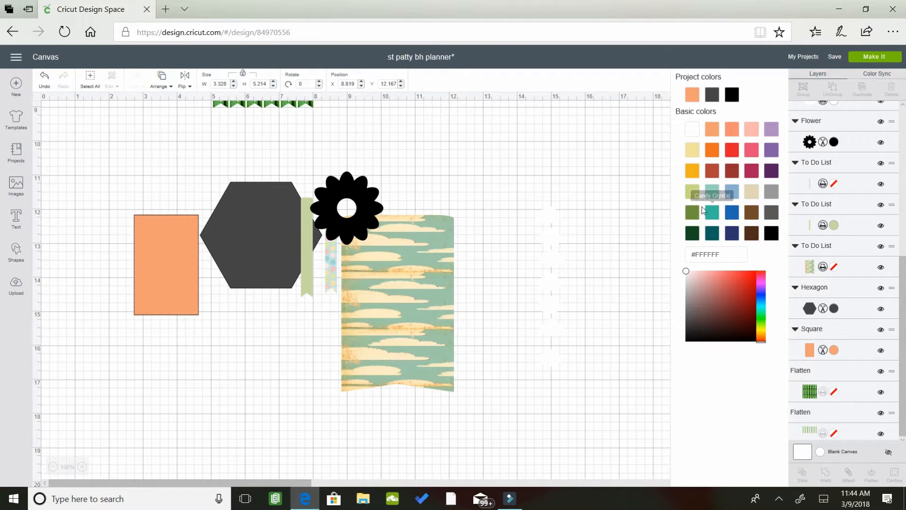
left_click(692, 192)
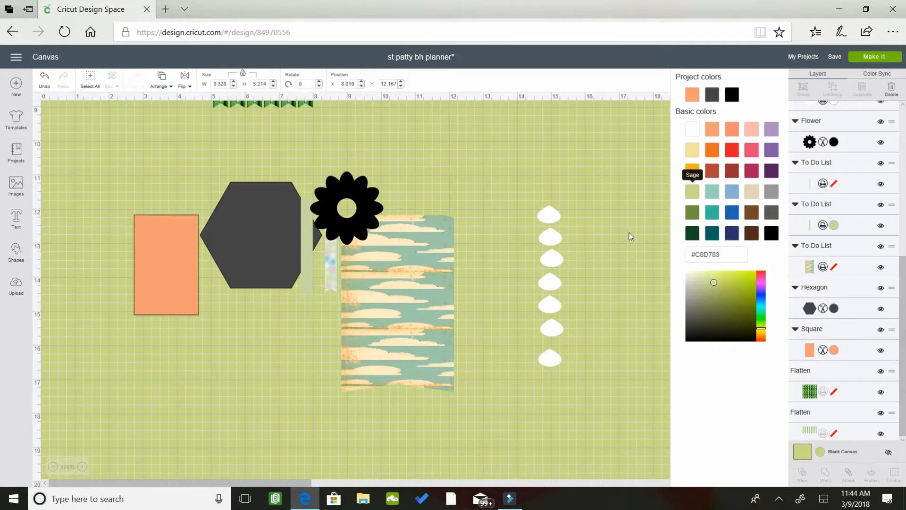
left_click(630, 315)
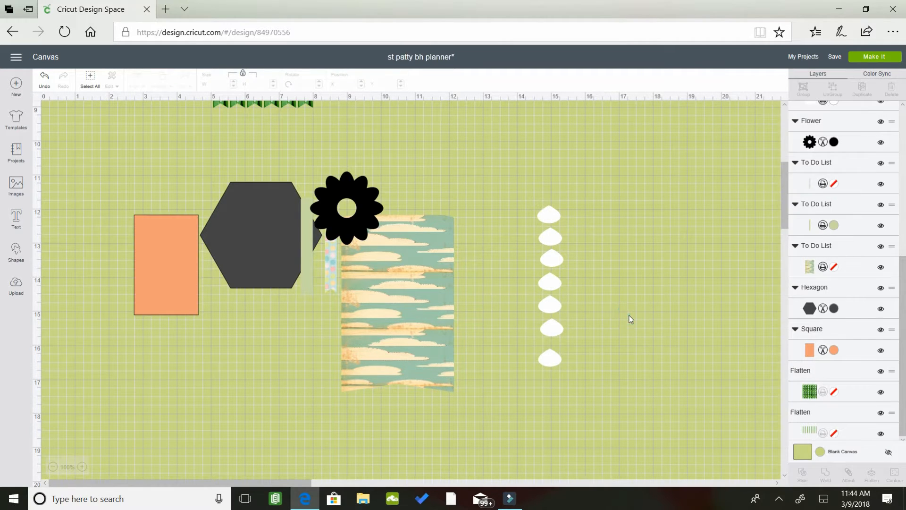
- Select all seven white teardrops and distribute them vertically with equal spacing
left_click_drag(534, 184, 581, 370)
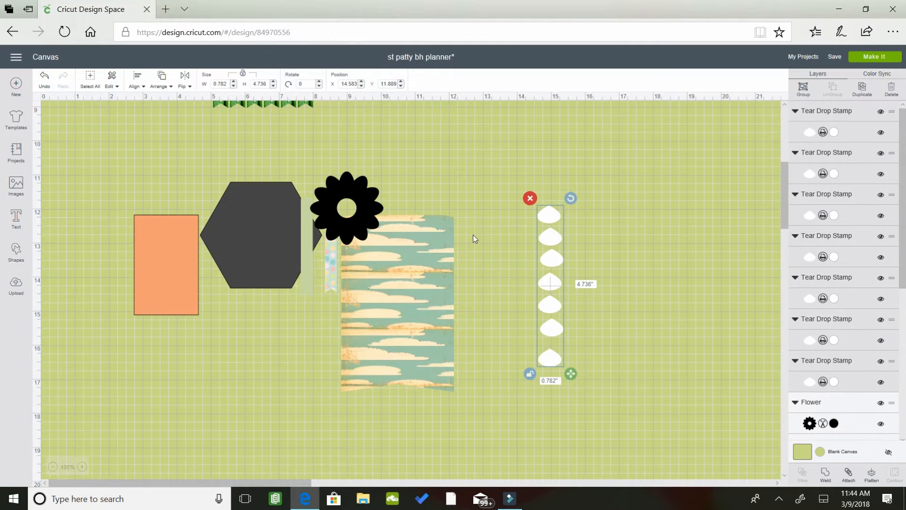
left_click(134, 88)
left_click(134, 88)
left_click(134, 88)
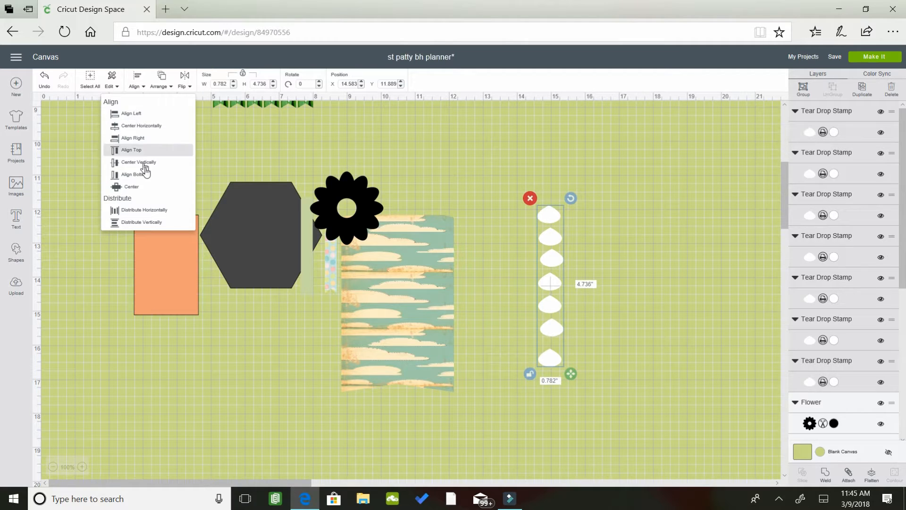
left_click(157, 211)
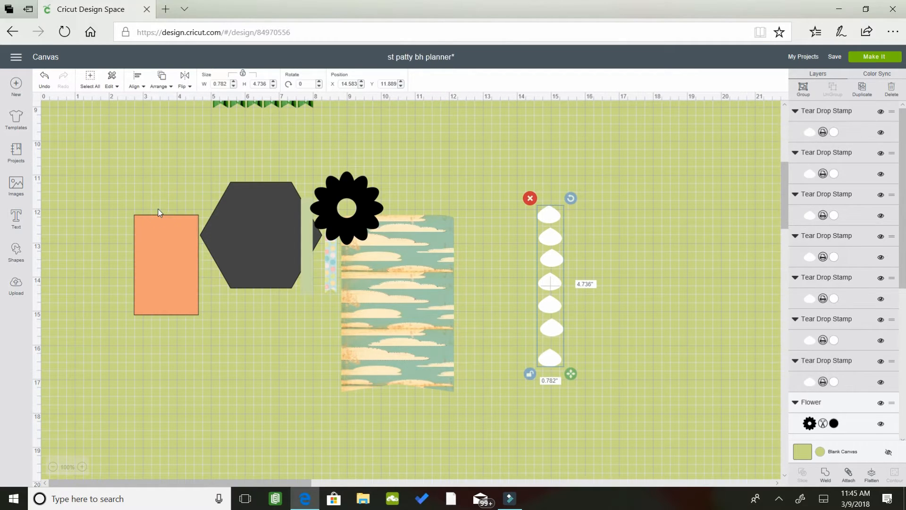
left_click(137, 83)
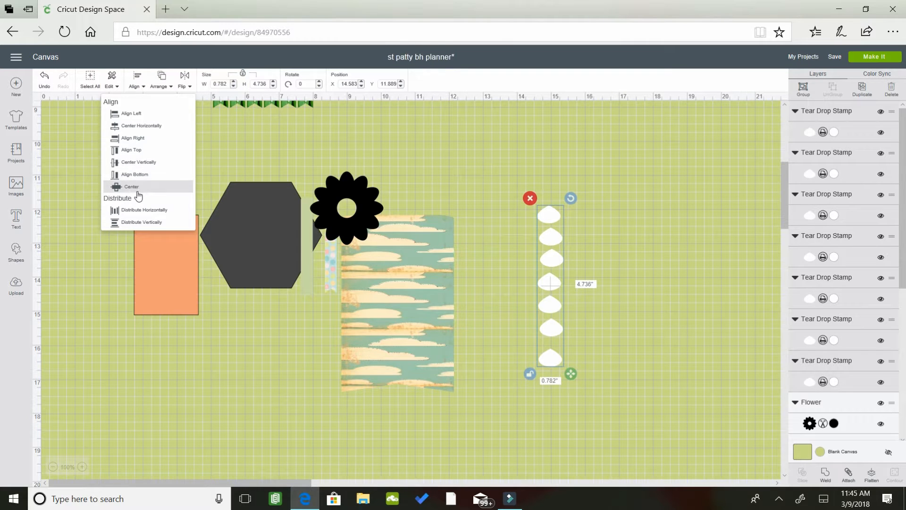
left_click(145, 226)
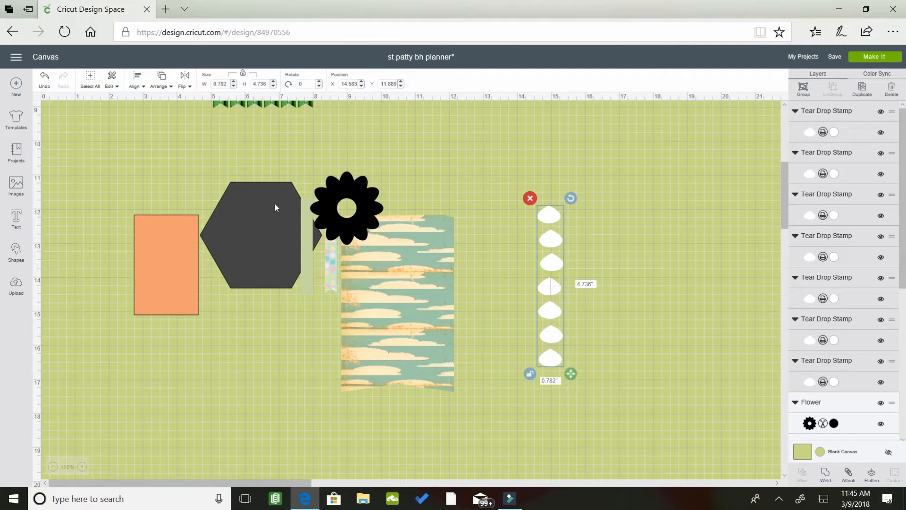
- Nudge the cloud-patterned banner slightly left, and group and flatten the seven teardrops into one image
left_click_drag(374, 290, 388, 275)
left_click_drag(534, 189, 587, 354)
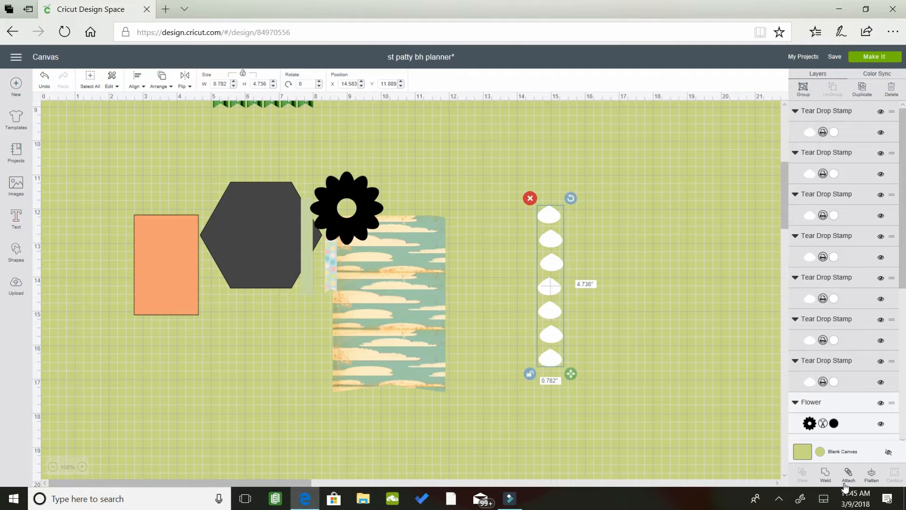
left_click(803, 88)
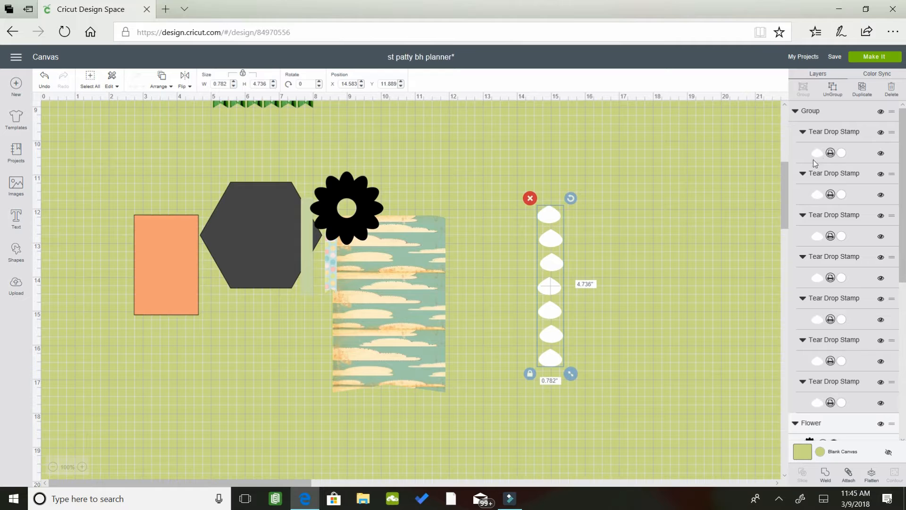
left_click(871, 476)
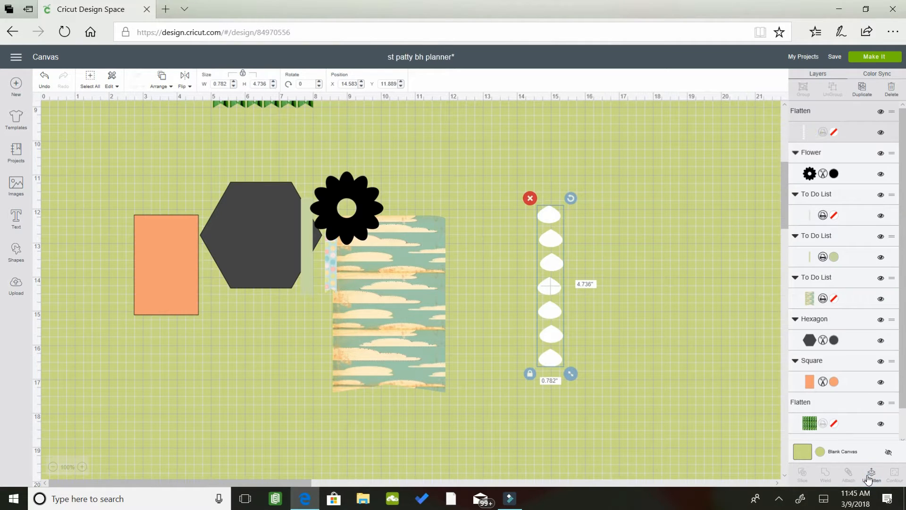
- Move the cloud-patterned banner back behind the teardrop column and center the two vertically
left_click_drag(424, 256, 564, 236)
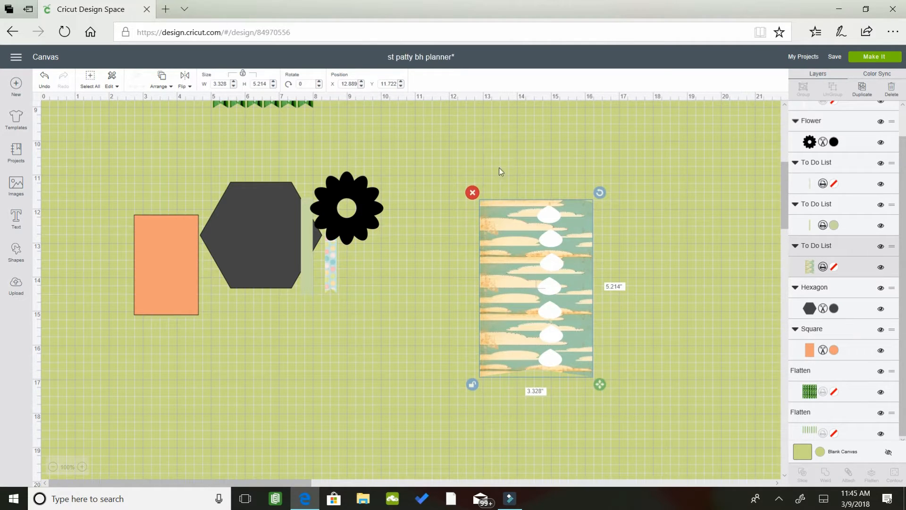
left_click(425, 366)
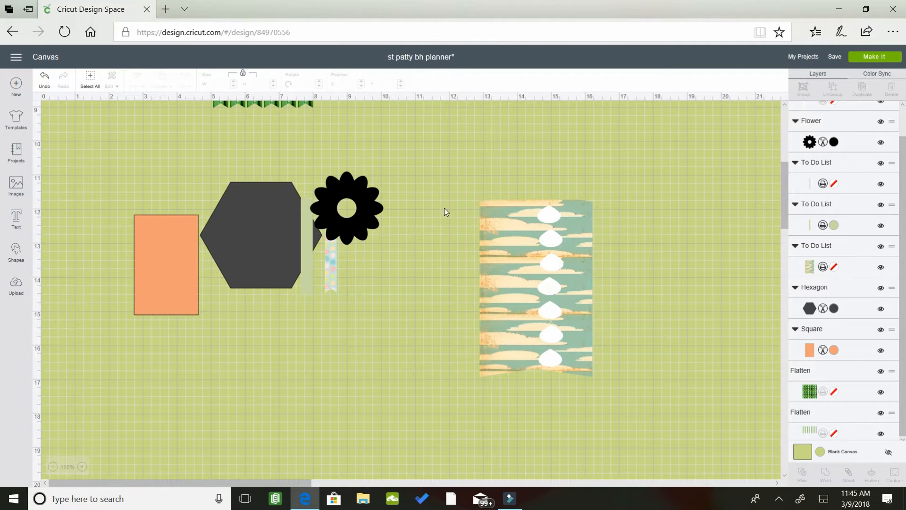
left_click_drag(471, 163, 616, 389)
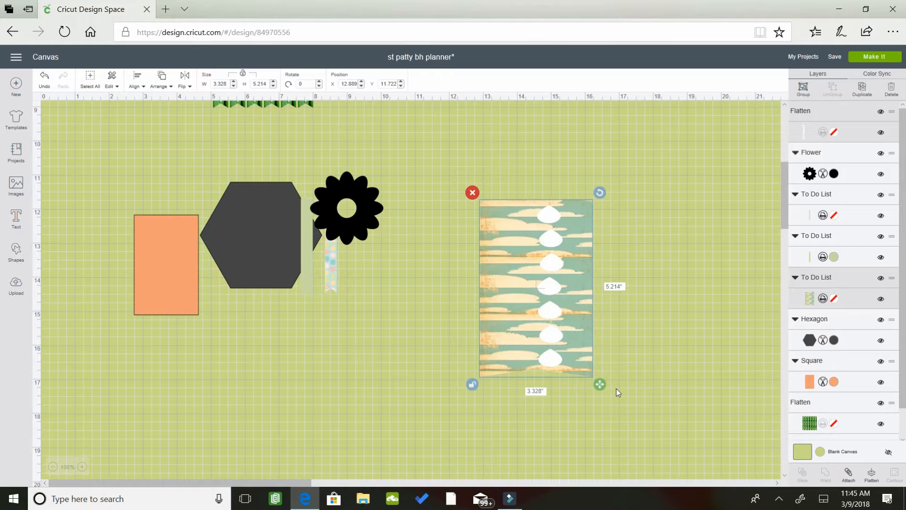
left_click(137, 80)
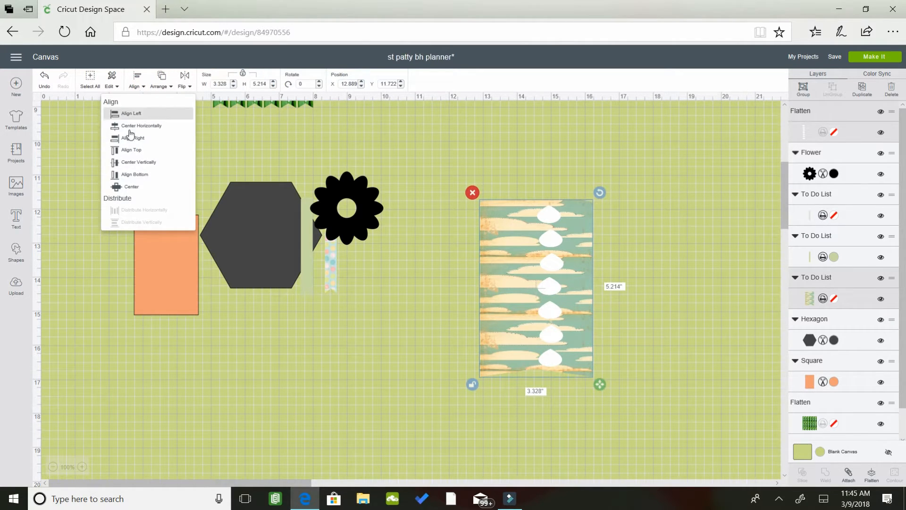
left_click(135, 163)
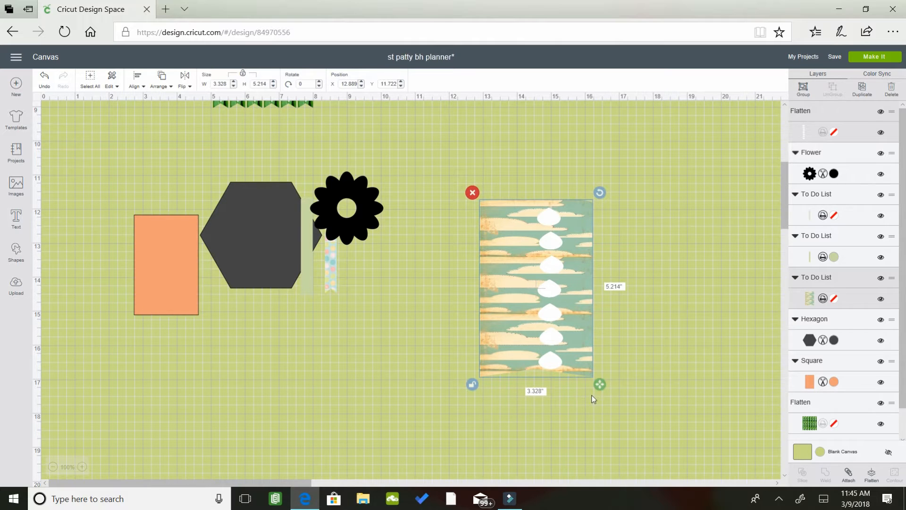
- Enlarge the banner and teardrops together to about 3.41 by 5.76 inches, and shift the teardrop column slightly up and left
left_click_drag(600, 384, 602, 402)
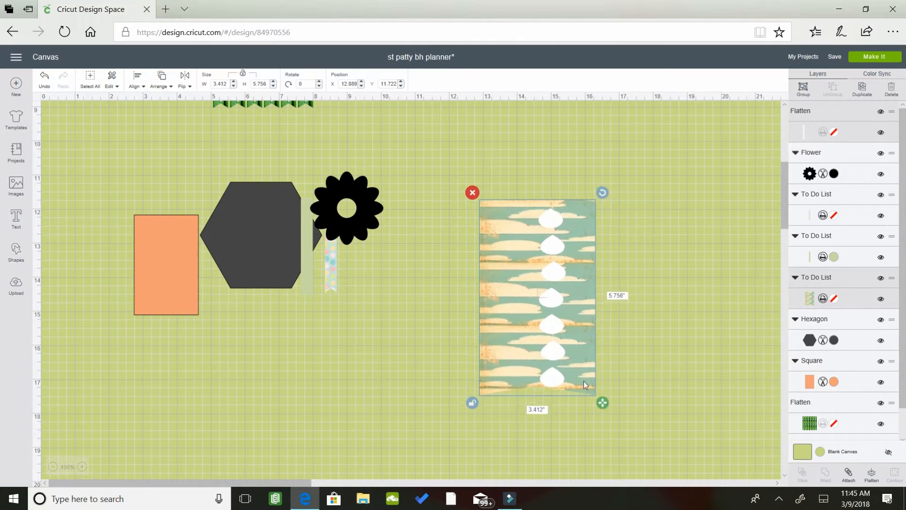
left_click(636, 272)
left_click(545, 228)
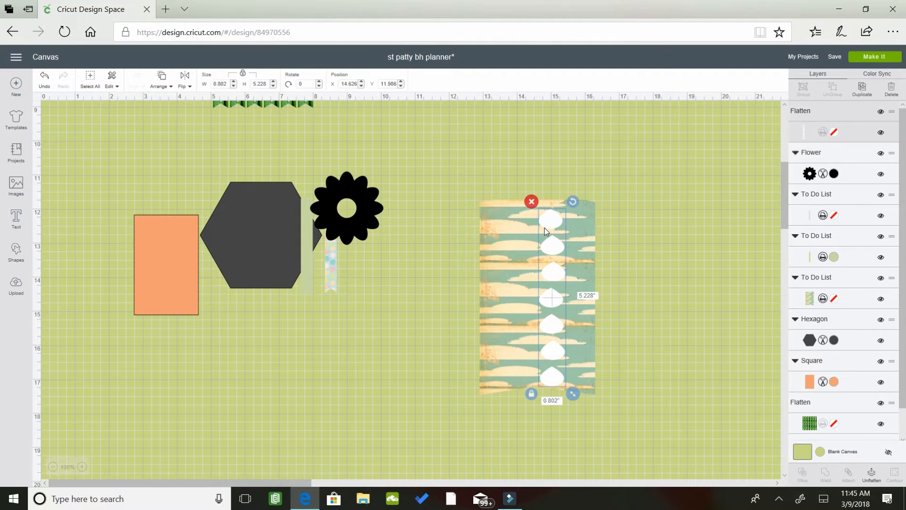
left_click_drag(544, 227, 541, 221)
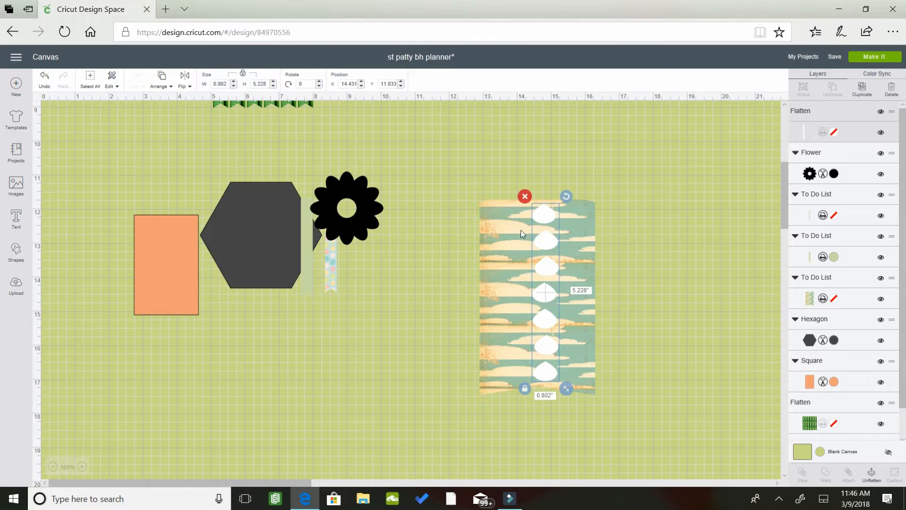
- Select the cloud-patterned banner together with the teardrop column and apply Center Vertically
left_click(440, 233)
left_click_drag(468, 174, 612, 410)
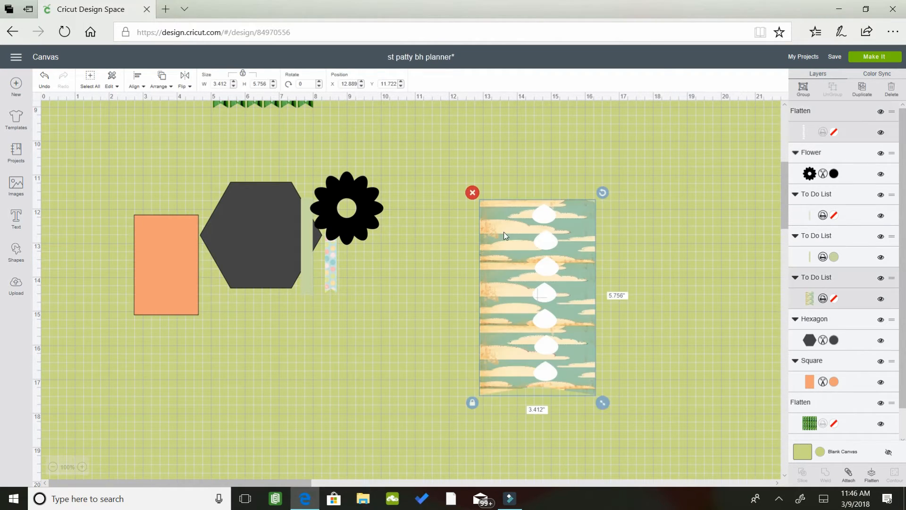
left_click(140, 87)
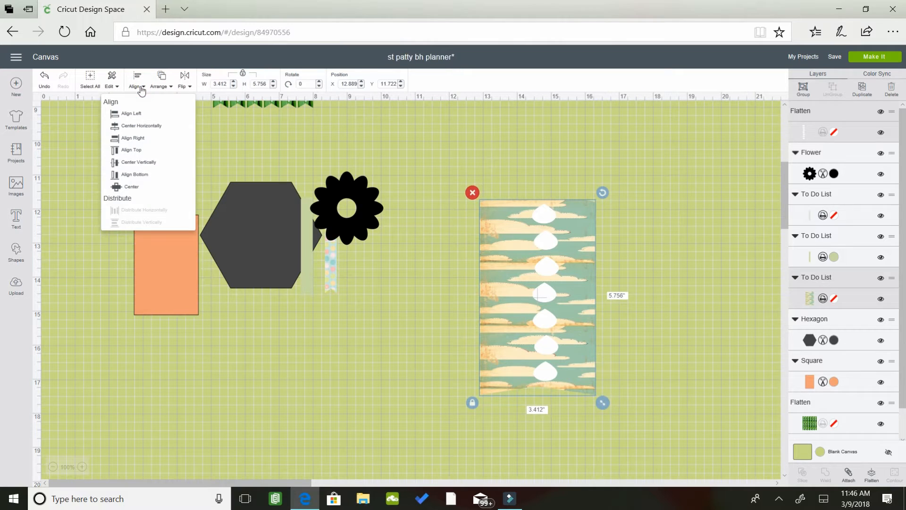
left_click(134, 163)
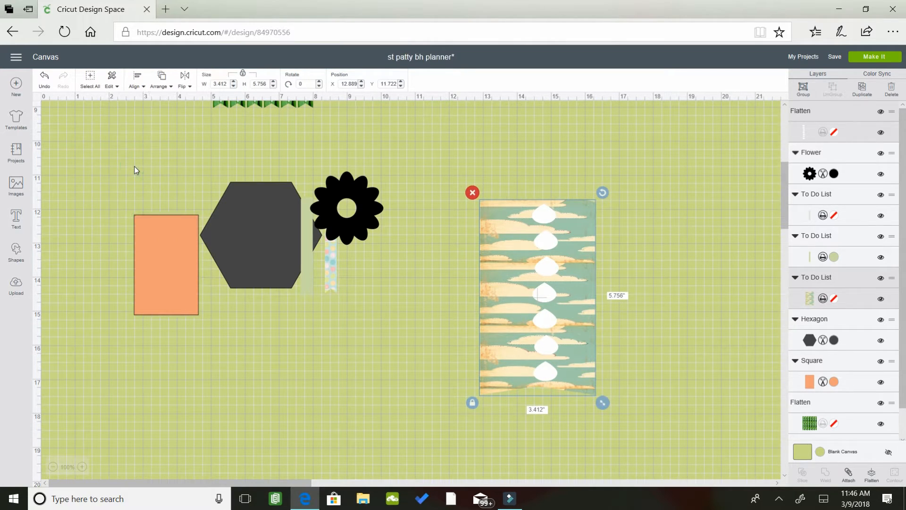
- Unlock the proportions, stretch the banner and teardrops together to about 3.40 by 6.34 inches, and nudge them slightly up
left_click(472, 403)
left_click_drag(603, 403, 603, 431)
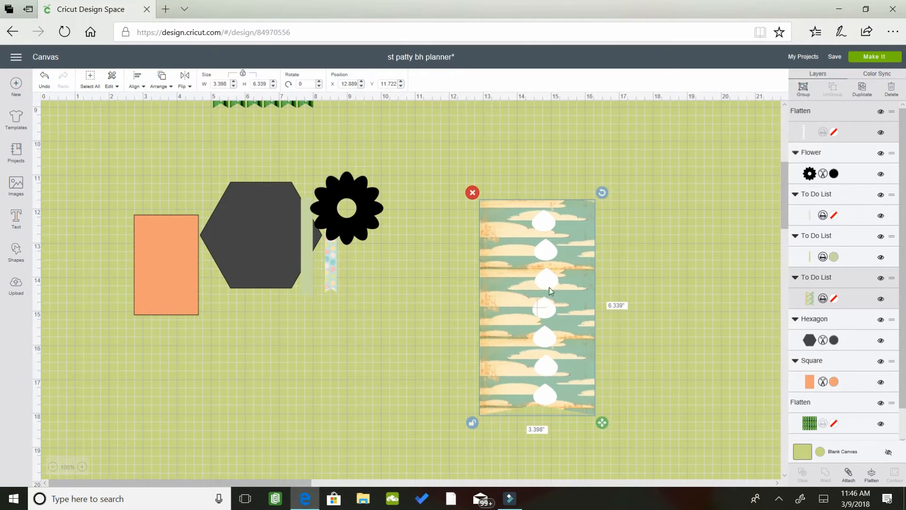
left_click_drag(550, 290, 550, 287)
left_click(701, 251)
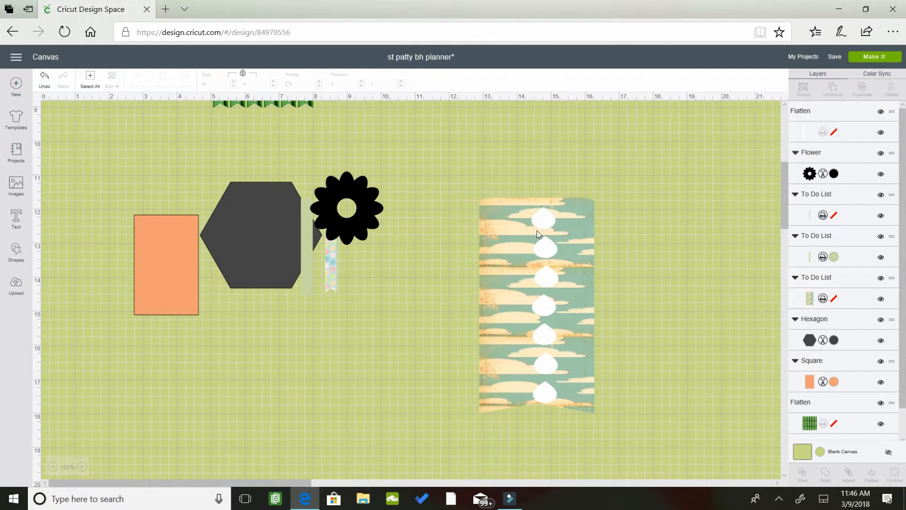
- Reshape the flattened teardrop column so its teardrops are wider, and reposition it and the cloud-patterned banner over each other
mouse_move(546, 227)
left_mouse_down()
mouse_move(531, 242)
mouse_move(531, 229)
left_mouse_up()
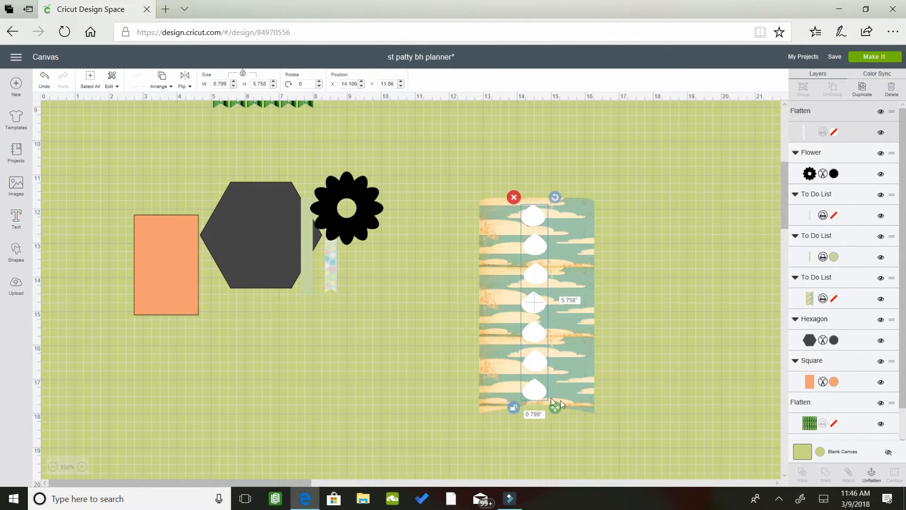
left_click_drag(556, 407, 548, 380)
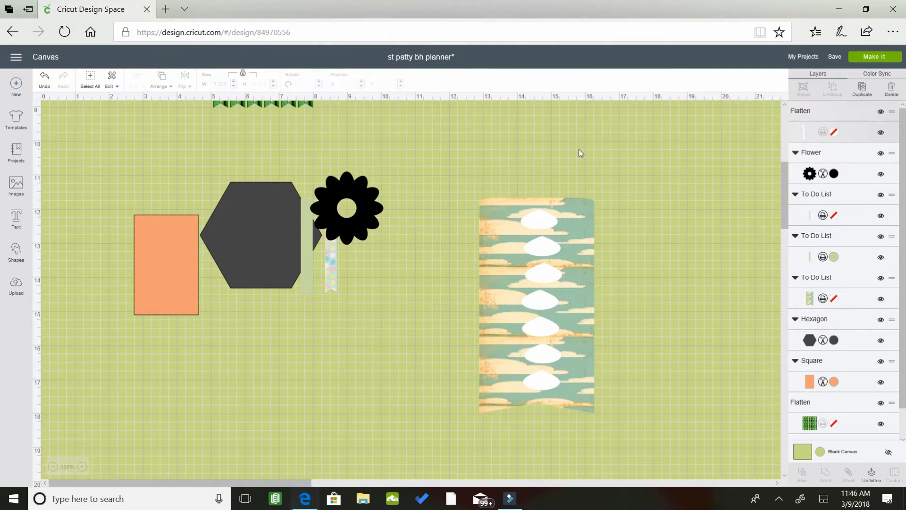
left_click(544, 289)
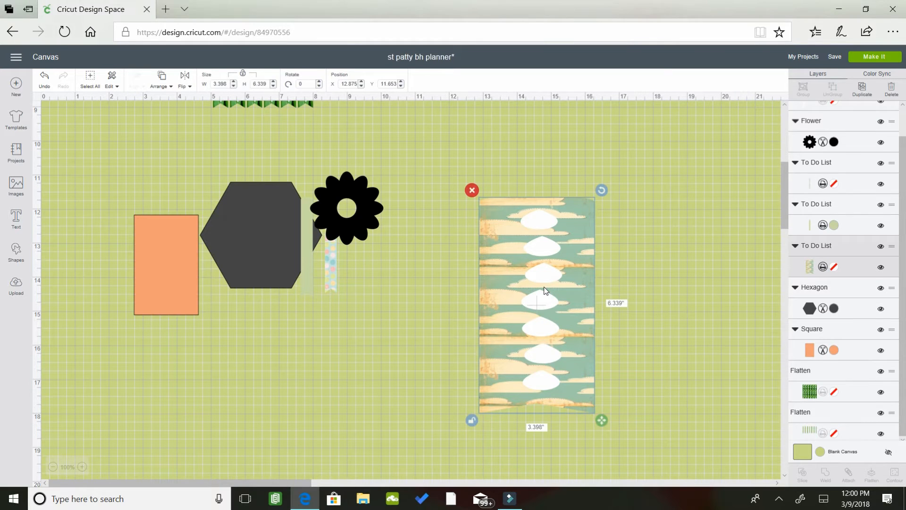
mouse_move(548, 340)
left_mouse_down()
mouse_move(546, 349)
mouse_move(548, 341)
left_mouse_up()
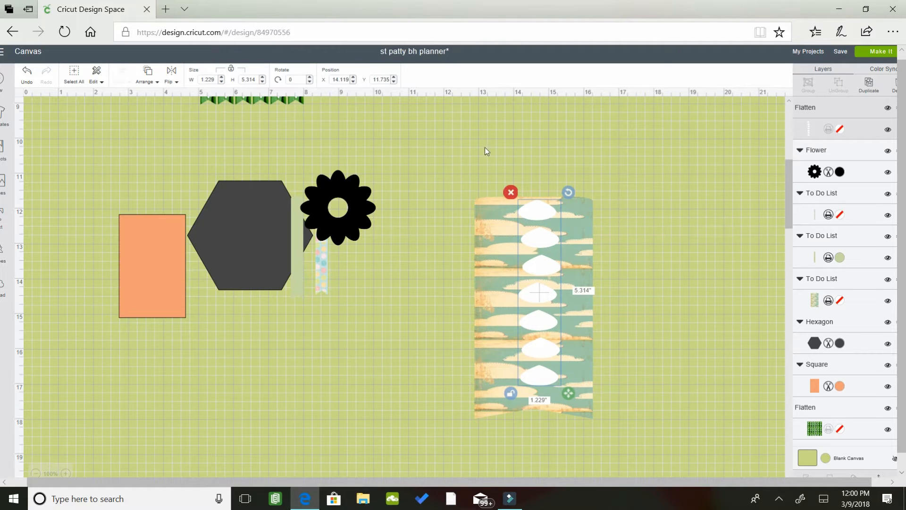
left_click_drag(567, 393, 547, 368)
left_click(542, 375)
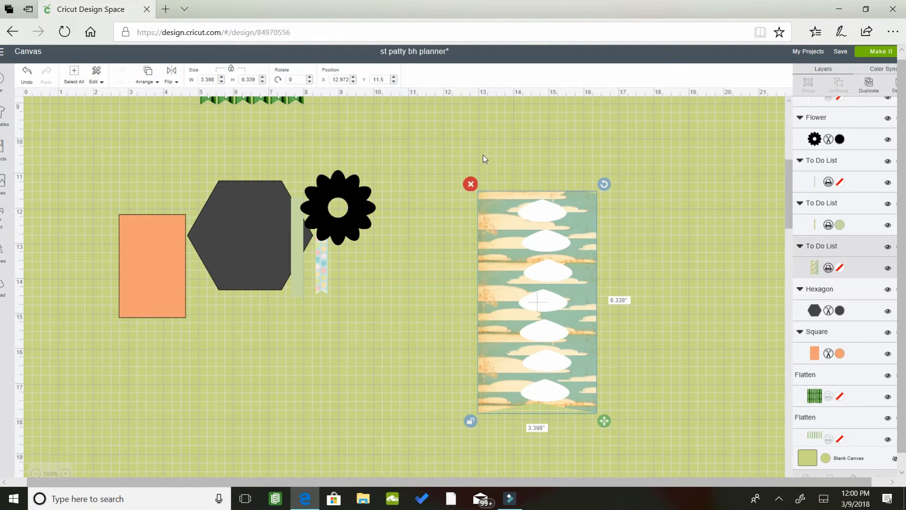
- Select the cloud-patterned banner and the teardrop column and align their top edges
left_click(440, 270)
left_click_drag(451, 175, 651, 368)
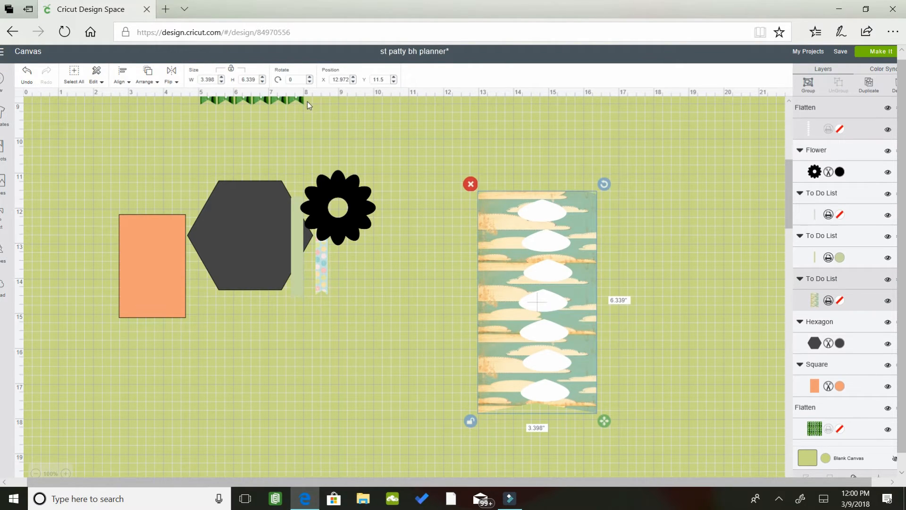
left_click(122, 84)
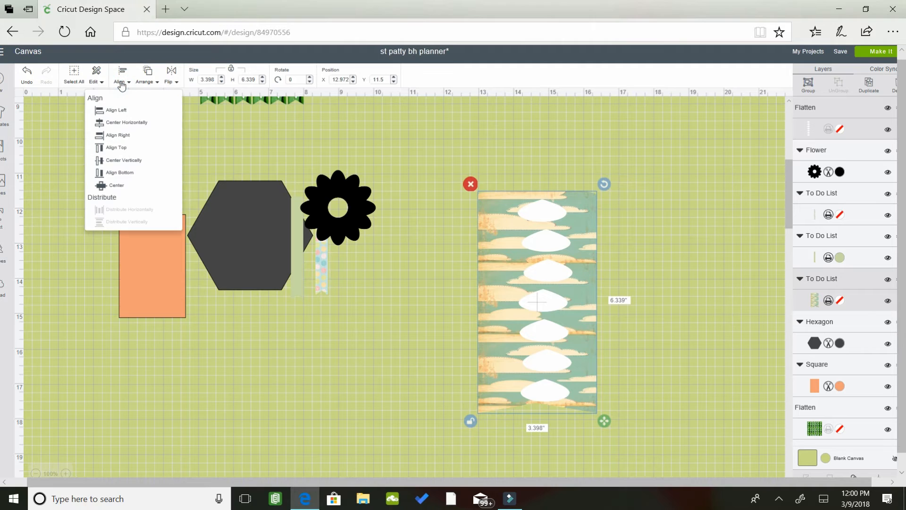
left_click(121, 150)
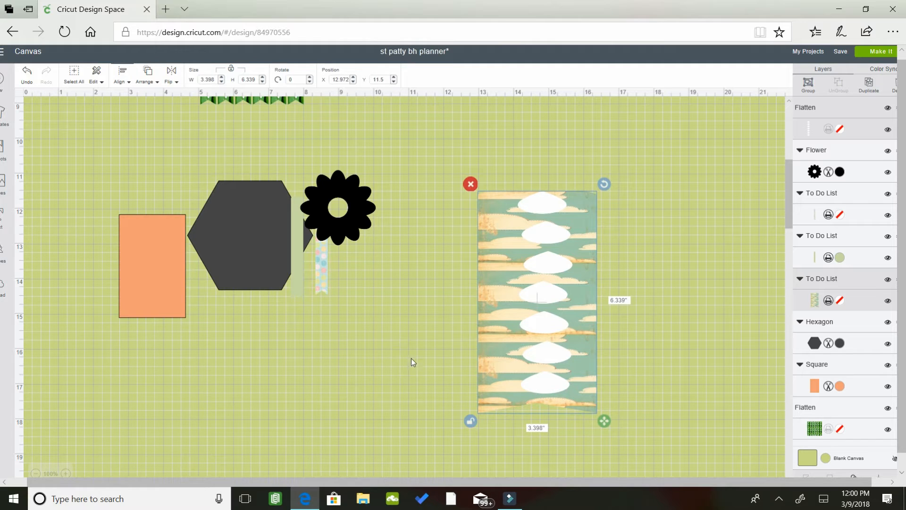
- Lock the proportions of the cloud-patterned banner with its teardrops, and hide the orange rectangle
left_click(467, 422)
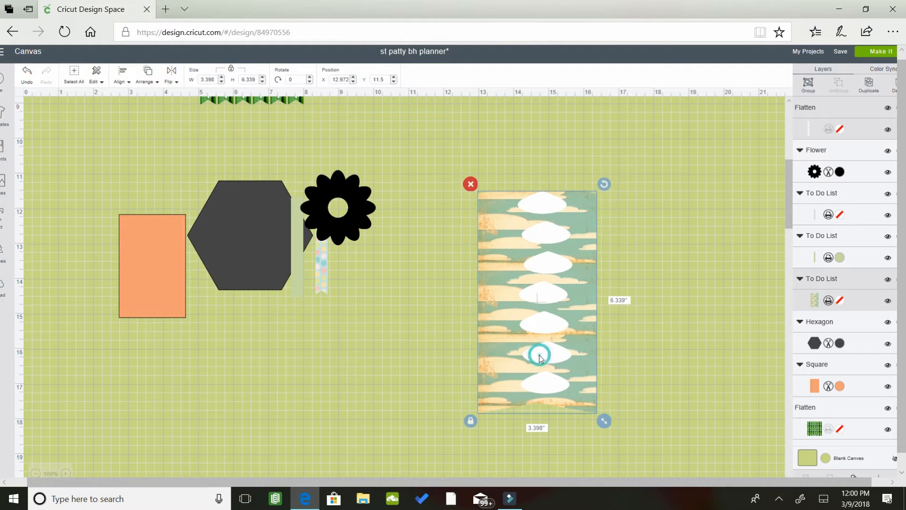
left_click(541, 148)
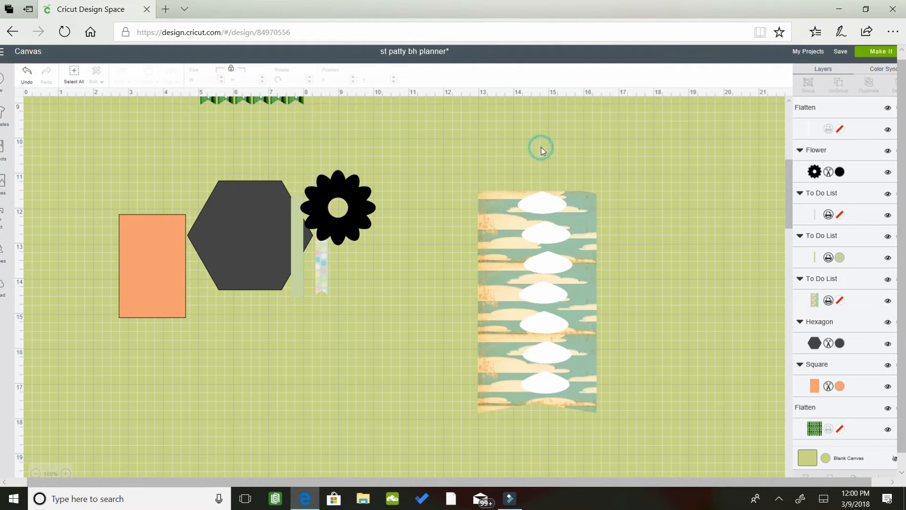
left_click_drag(464, 161, 621, 471)
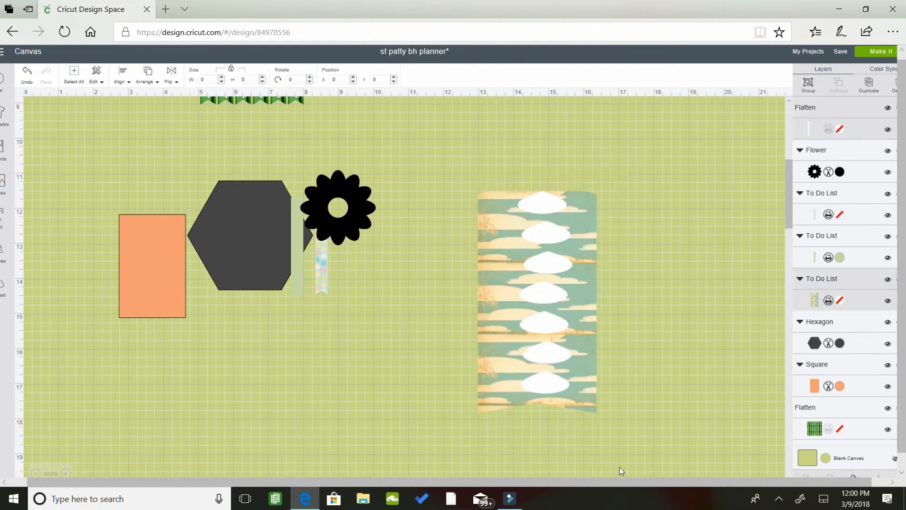
left_click(888, 386)
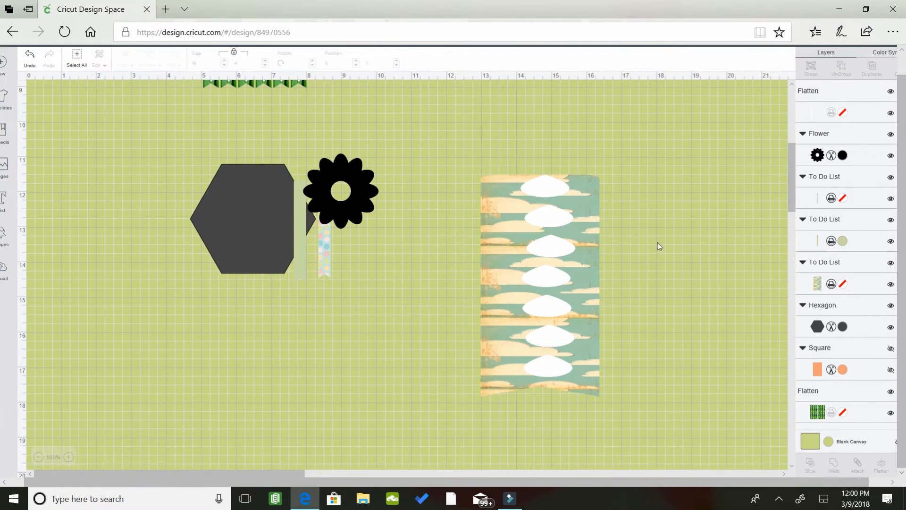
- Select the cloud-patterned banner and teardrop column, try Center Vertically, and align their top edges again
left_click_drag(478, 150, 619, 401)
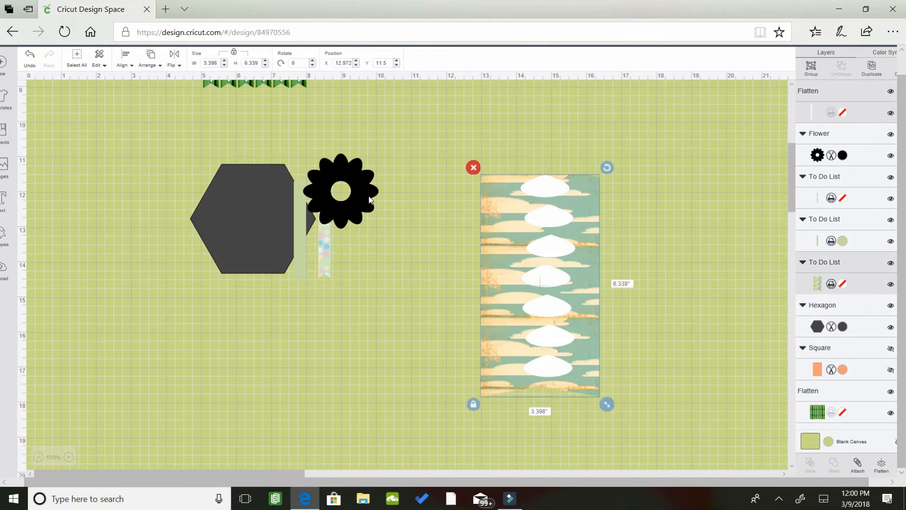
left_click(125, 60)
left_click(122, 143)
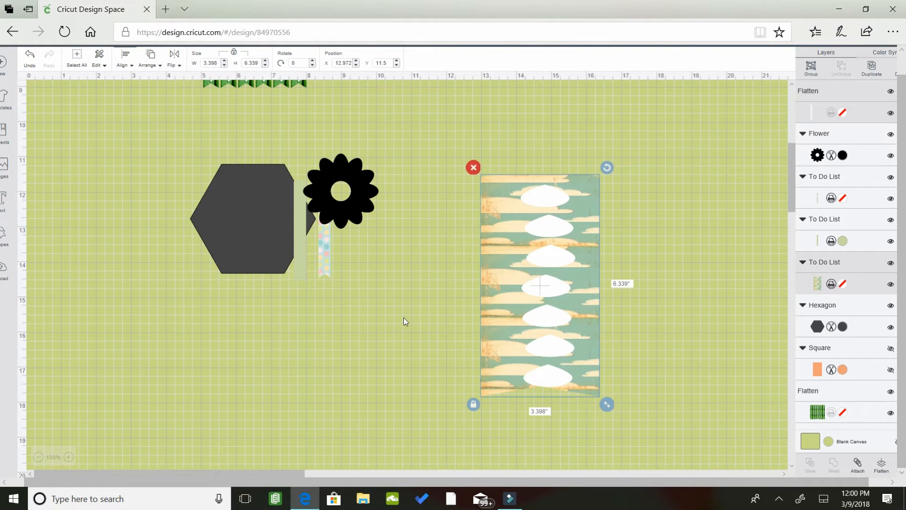
left_click(122, 58)
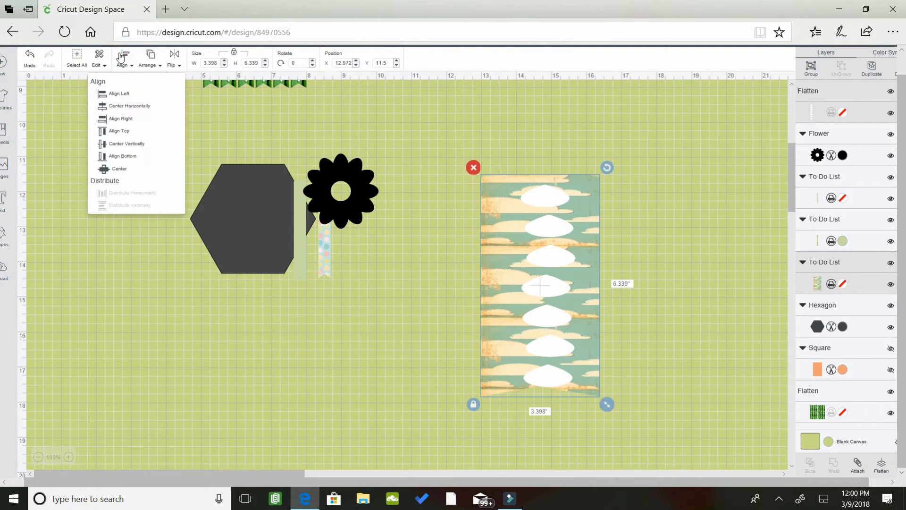
left_click(120, 130)
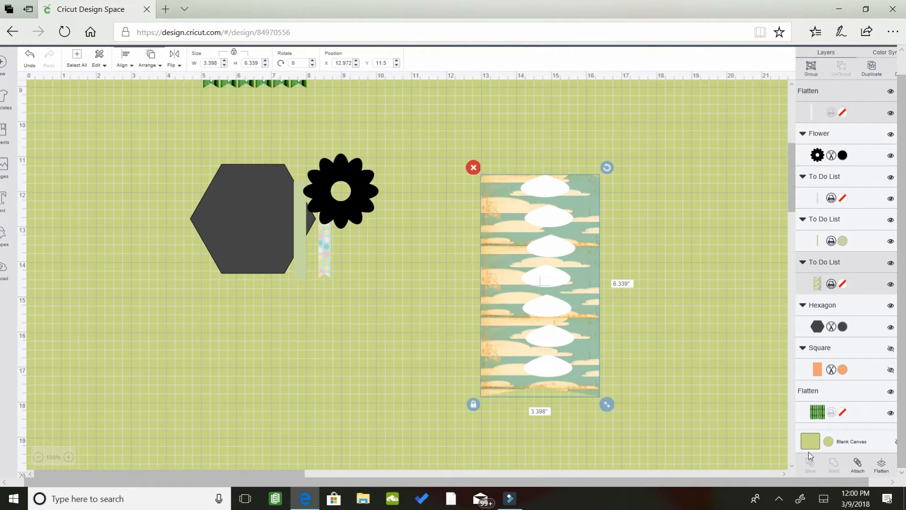
- Attach and flatten the selected banner and teardrops, and set the flattened image's height to 2.95 inches with the proportions unlocked
left_click(858, 465)
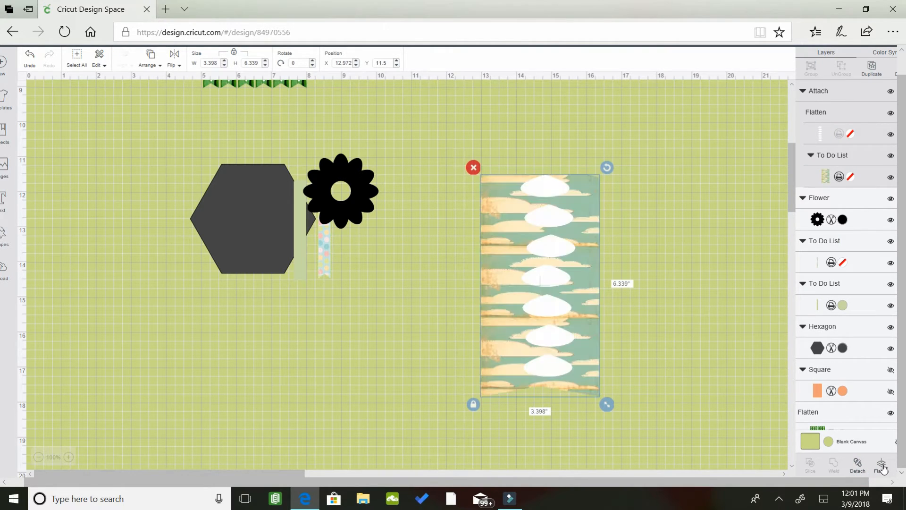
left_click(882, 465)
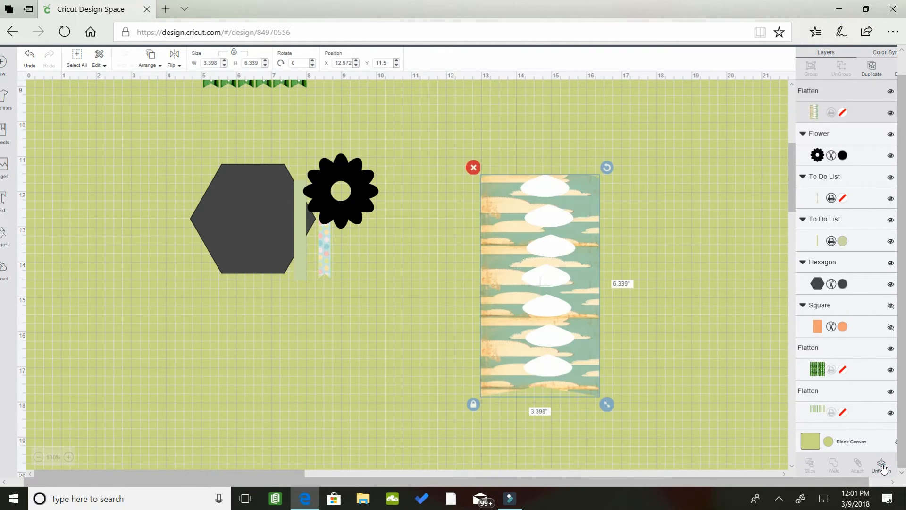
left_click(474, 408)
key("Return")
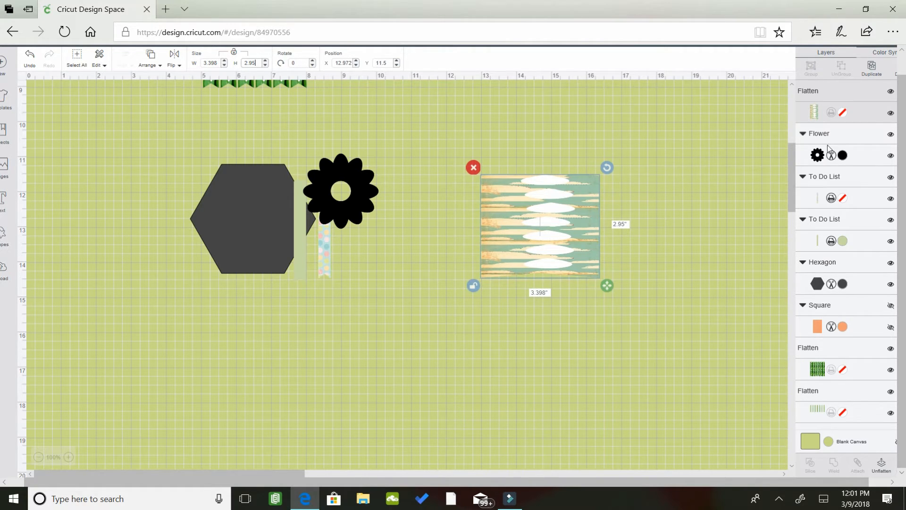
- Change the canvas background color to white (#FFFFFF)
mouse_move(789, 197)
left_mouse_down()
mouse_move(780, 135)
mouse_move(792, 210)
mouse_move(788, 188)
left_mouse_up()
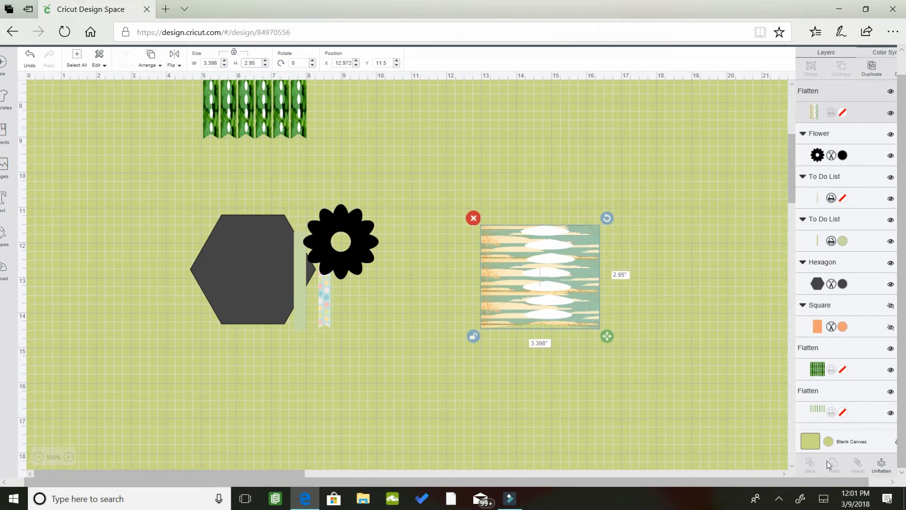
left_click(829, 440)
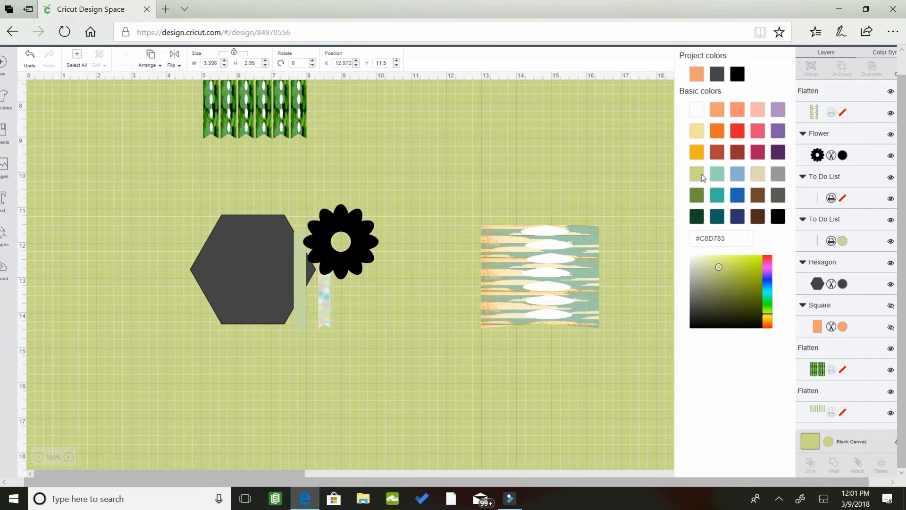
left_click(697, 110)
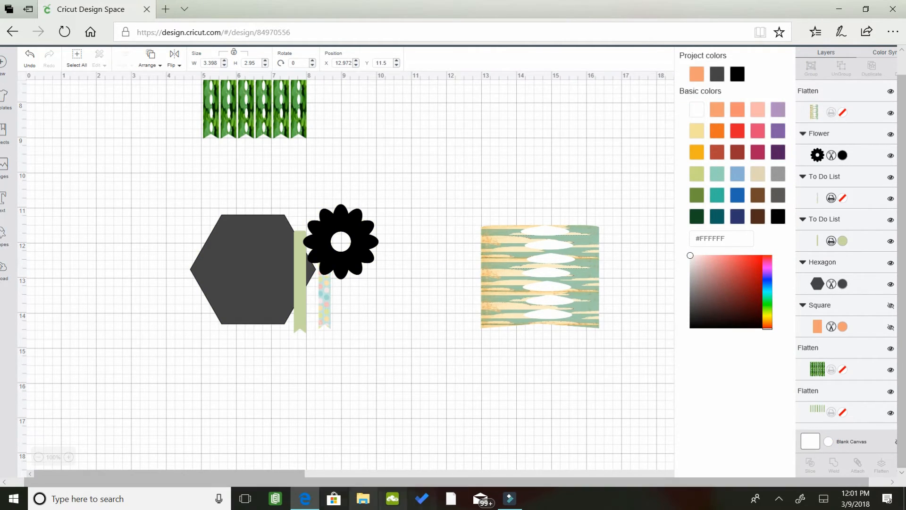
left_click(390, 401)
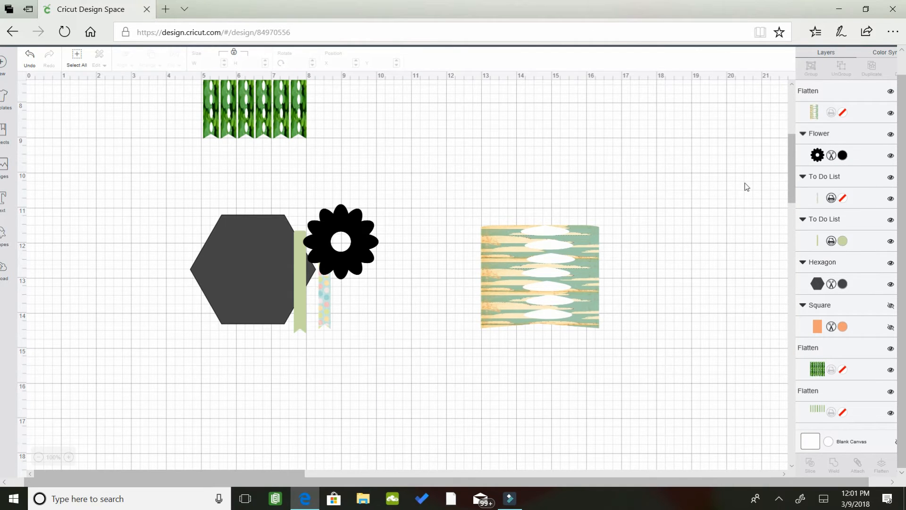
- Add a new square shape to the canvas
mouse_move(791, 170)
left_mouse_down()
mouse_move(791, 154)
mouse_move(784, 286)
mouse_move(777, 159)
left_mouse_up()
scroll(775, 160, "down", 3)
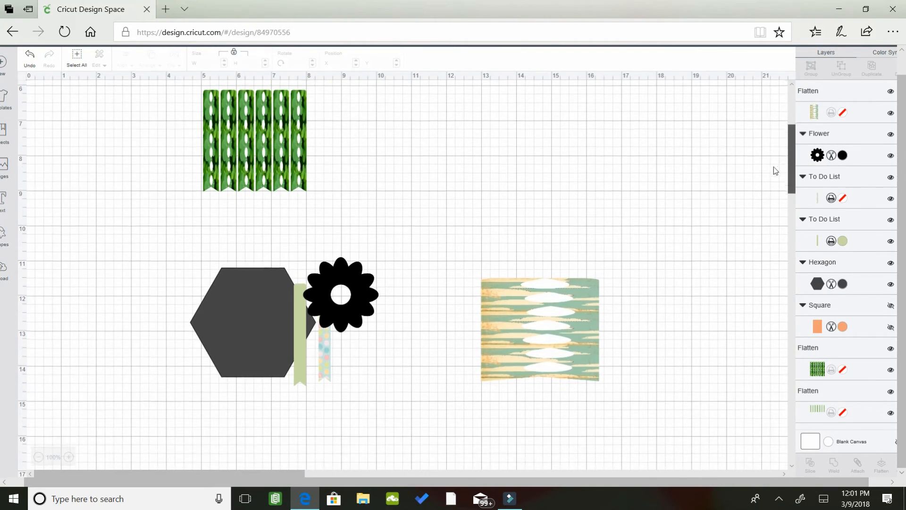
left_click_drag(773, 174, 772, 173)
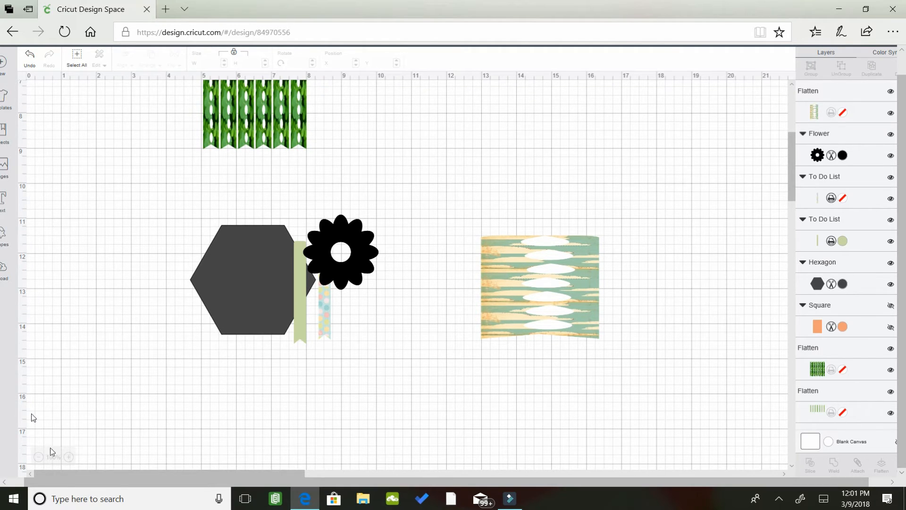
left_click_drag(194, 480, 173, 478)
left_click(15, 247)
left_click(53, 171)
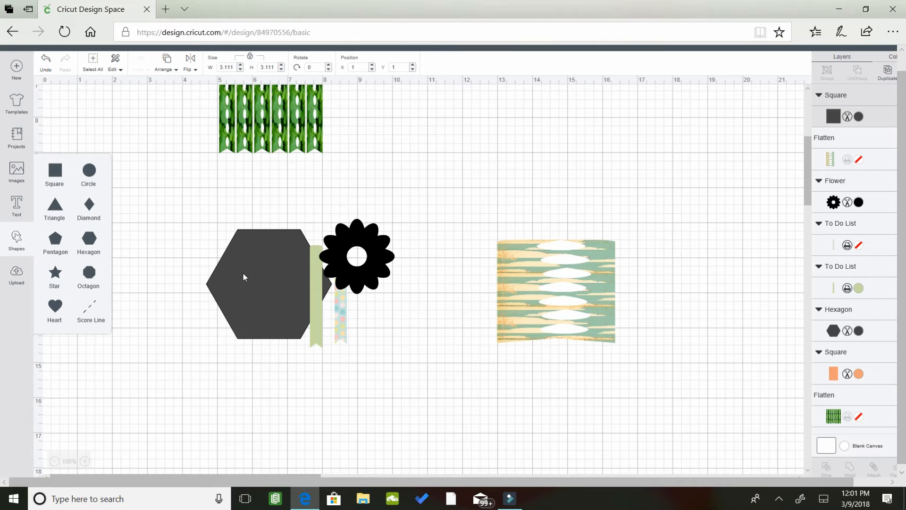
left_click(454, 145)
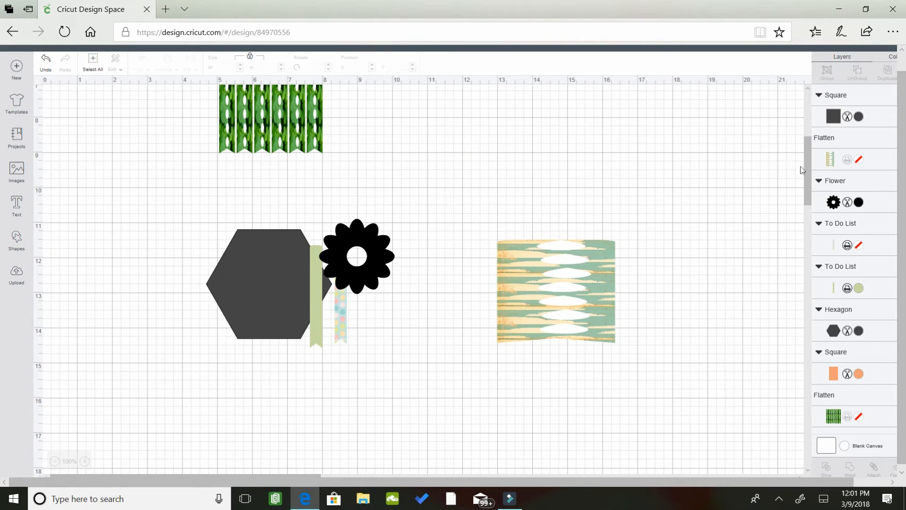
- Move the new square down over the upper part of the flattened cloud-patterned banner
left_click_drag(808, 153, 805, 113)
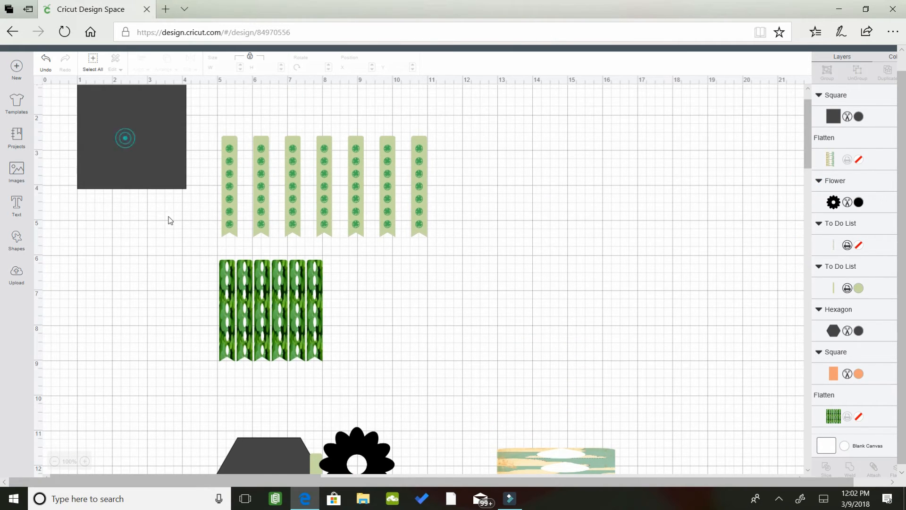
left_click_drag(125, 137, 613, 335)
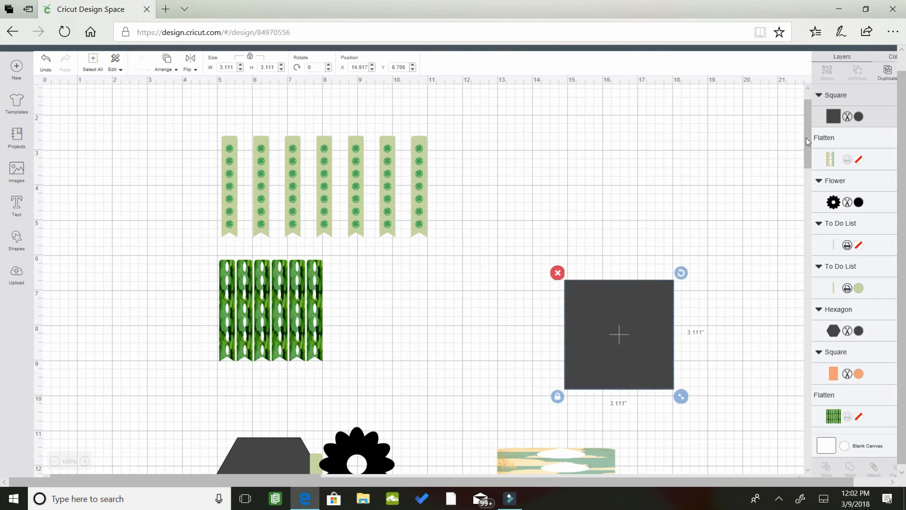
left_click_drag(808, 126, 808, 162)
left_click_drag(633, 154, 616, 259)
- Unlock the new square's proportions and resize it to 1.89 inches wide by 2.95 inches high
left_click(541, 309)
left_click(236, 67)
type("3.11")
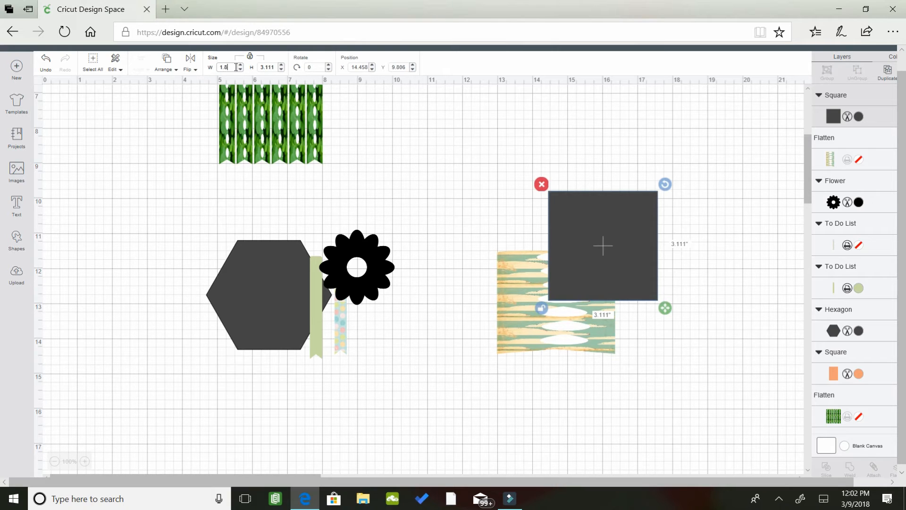
left_click(277, 67)
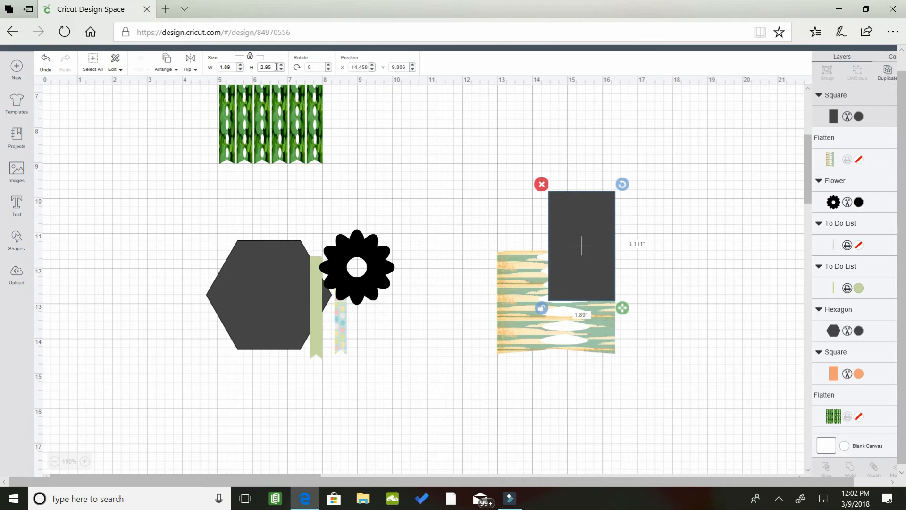
type("2.95")
key("Return")
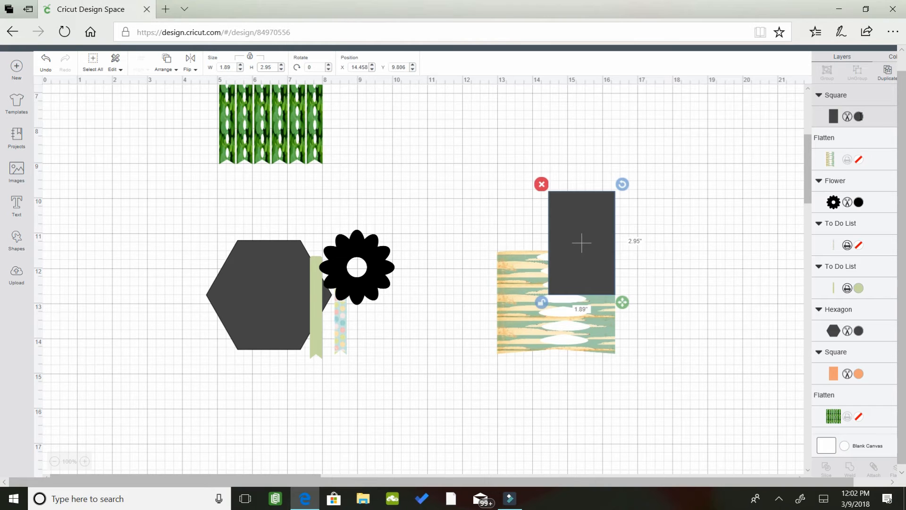
- Recolor the new dark rectangle light orange from the basic colors
left_click(859, 116)
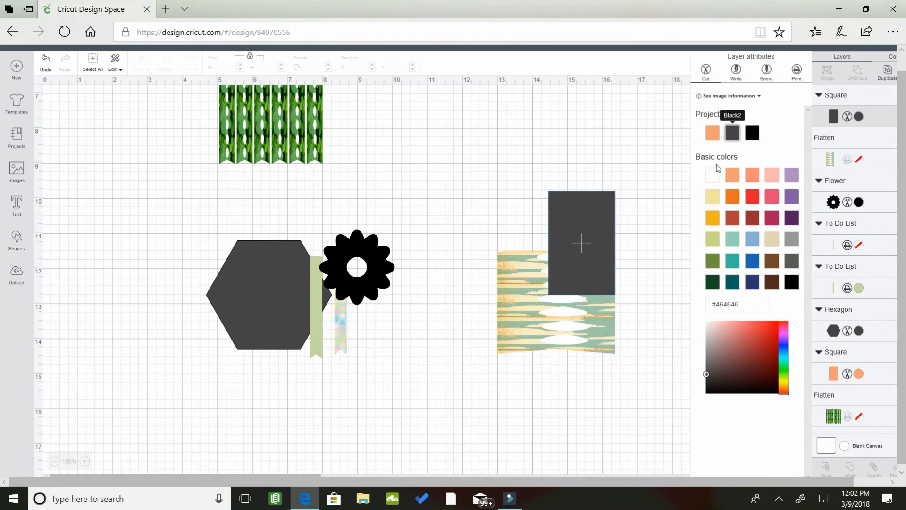
left_click(733, 176)
left_click(618, 140)
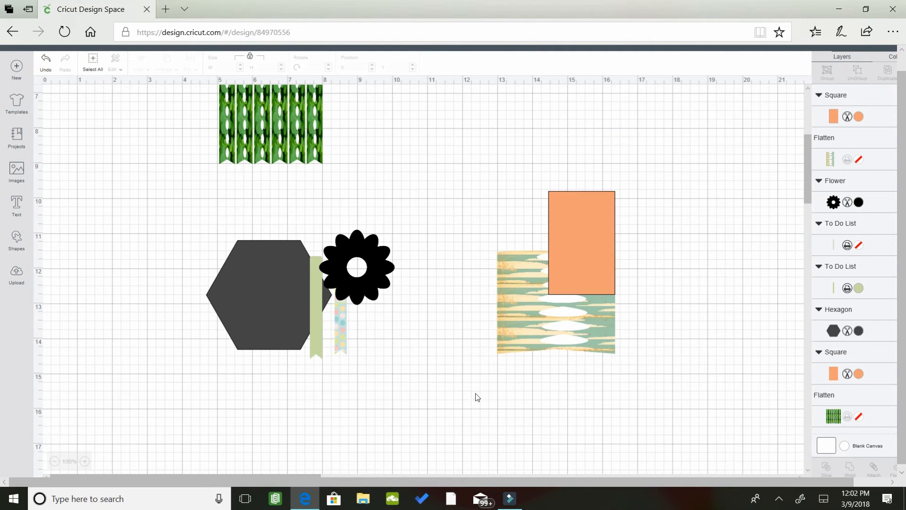
- Move the cloud-patterned banner up over the orange rectangle and bring it to the front
left_click(537, 279)
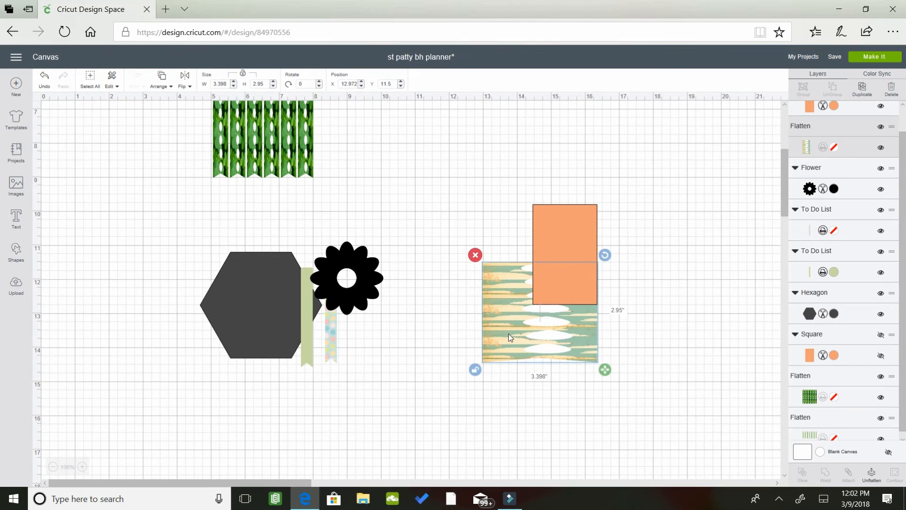
left_click_drag(508, 333, 495, 259)
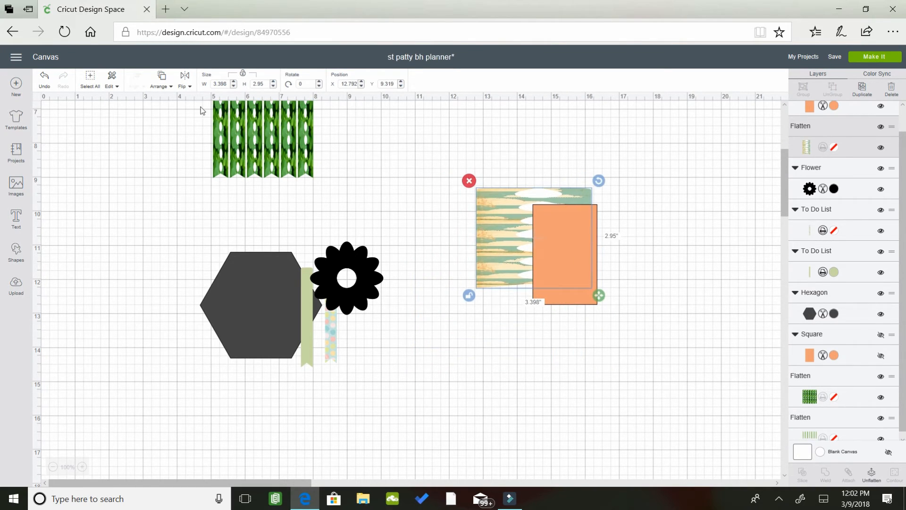
left_click(160, 86)
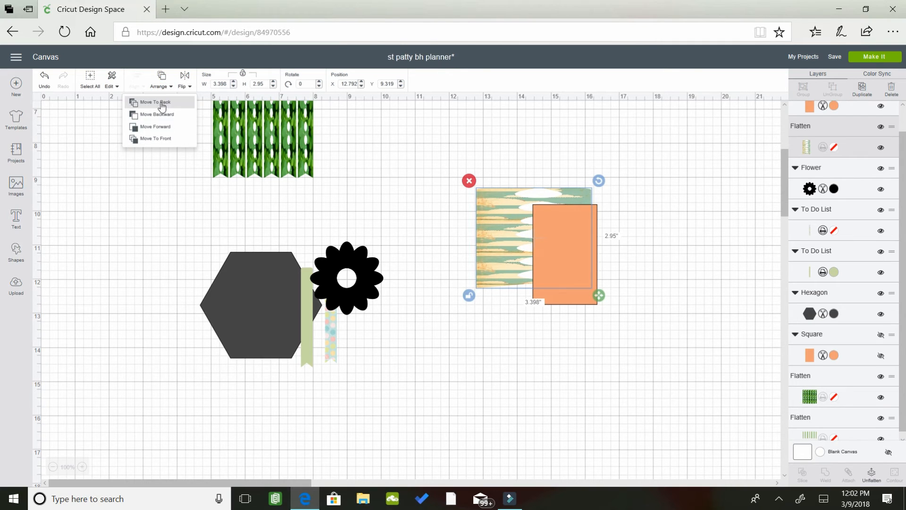
left_click(161, 138)
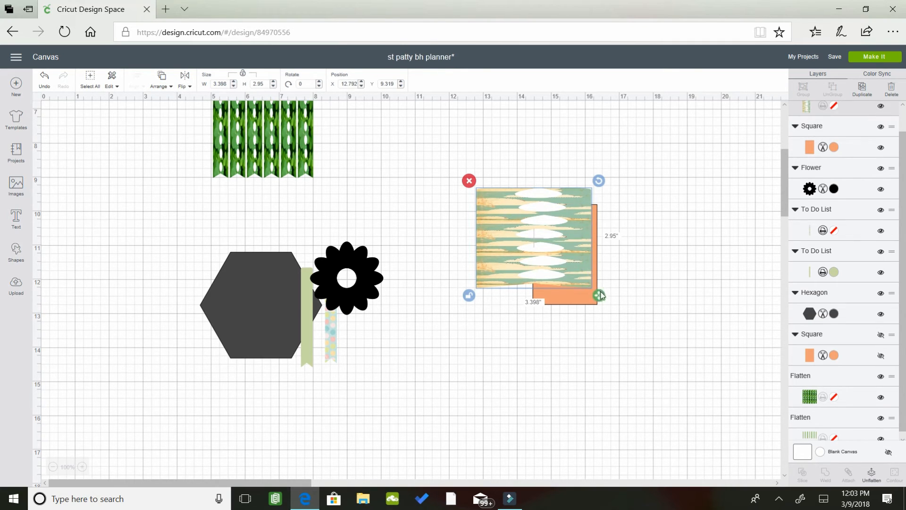
- Narrow the cloud-patterned banner to about 0.58 inches, place it along the orange rectangle's left edge, and stretch it to about 2.88 inches high
left_click_drag(601, 301, 567, 286)
left_click_drag(537, 279, 507, 296)
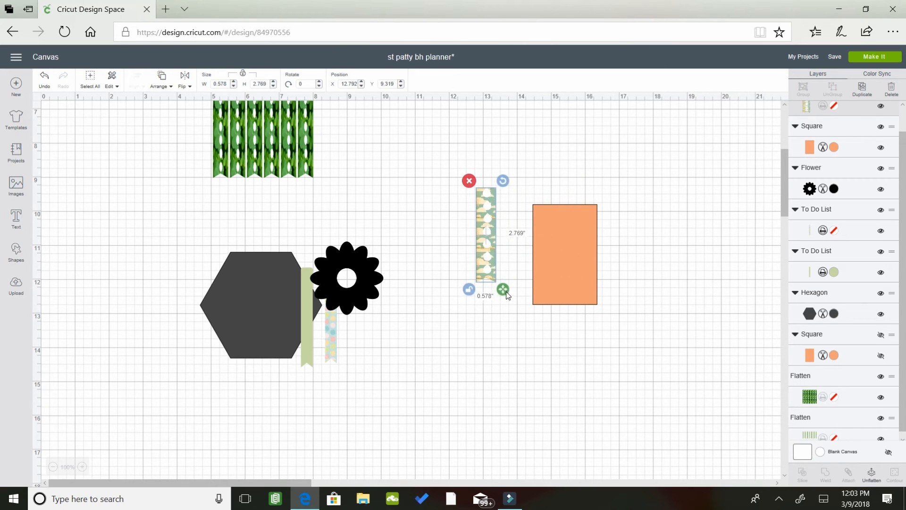
left_click_drag(488, 265, 546, 247)
left_click_drag(560, 306, 561, 310)
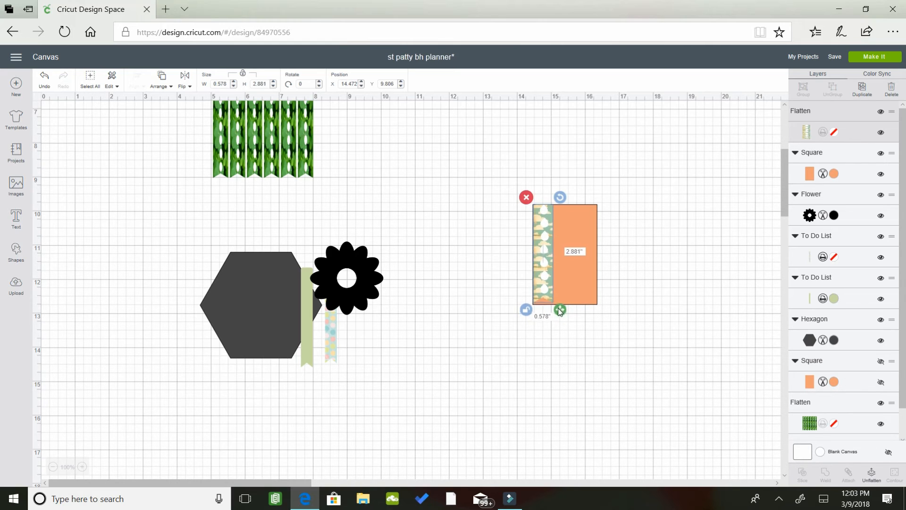
- Try to set the narrowed cloud-patterned banner's height to 2.88 inches
left_click(266, 83)
type("2.88")
left_click(503, 255)
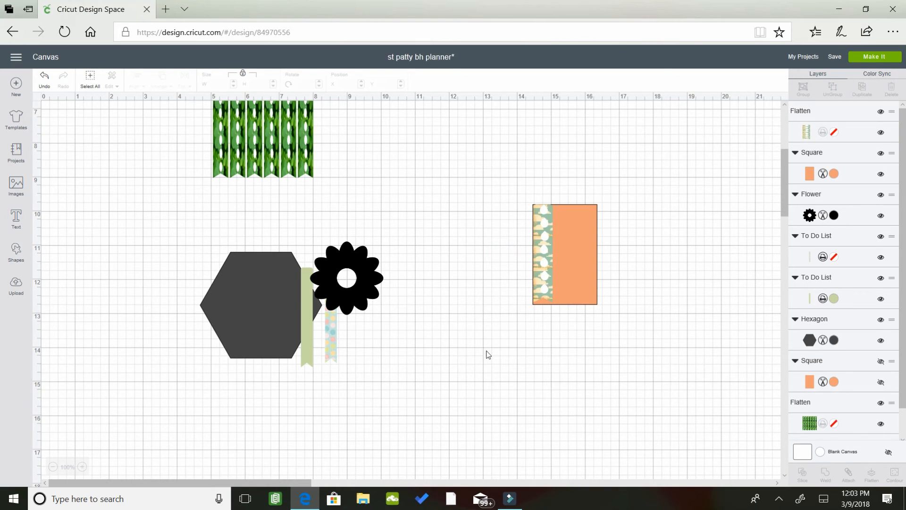
left_click(543, 262)
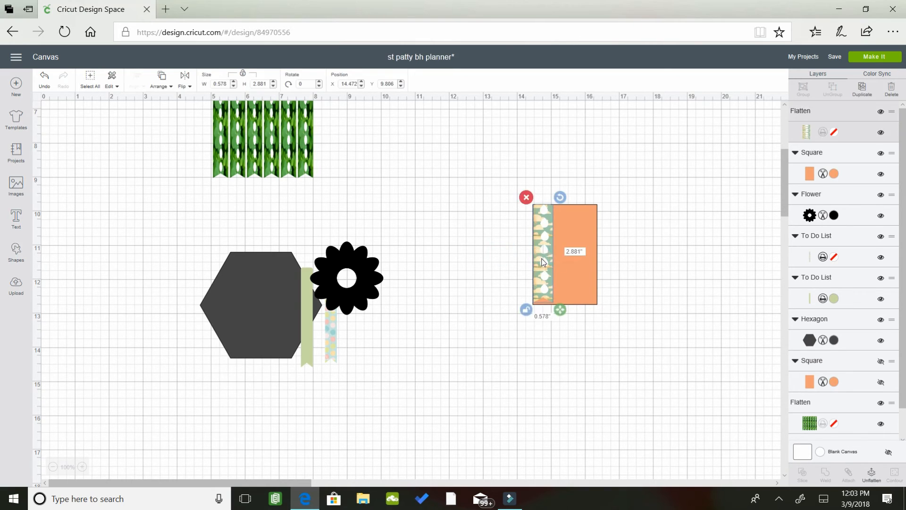
left_click(509, 270)
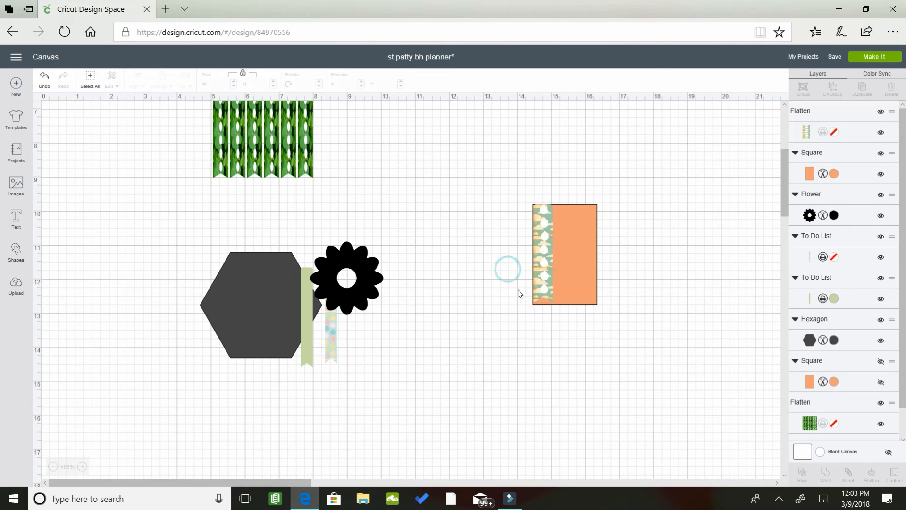
- Move the orange rectangle off the cloud-patterned banner and move the black flower clear of the two narrow banners
left_click(543, 293)
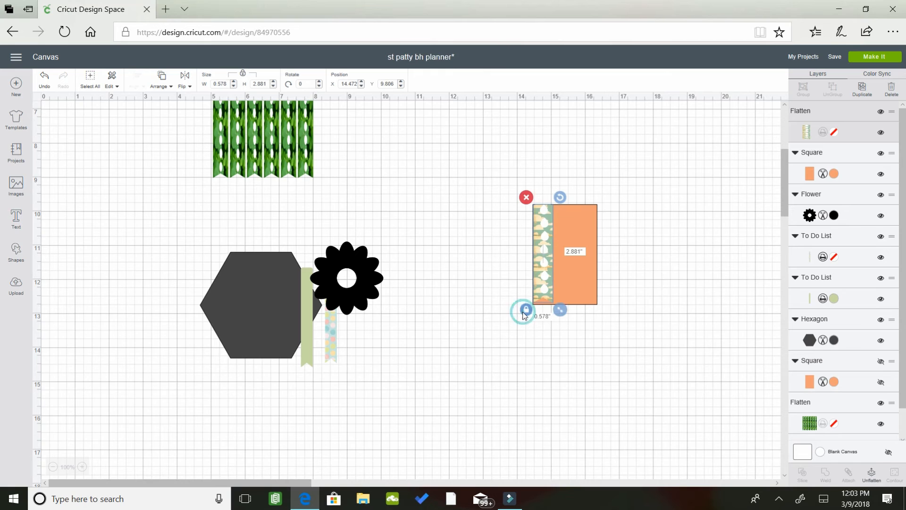
left_click(578, 245)
left_click_drag(599, 237, 670, 208)
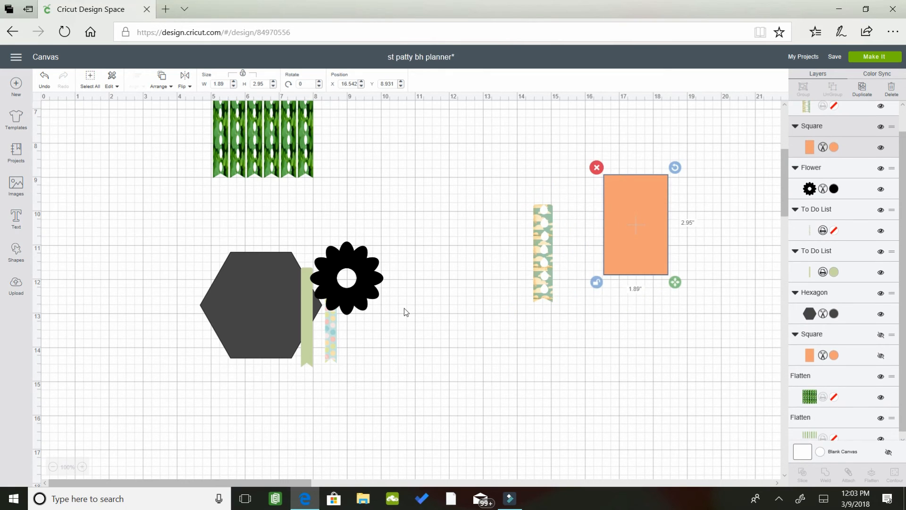
left_click_drag(367, 283, 428, 320)
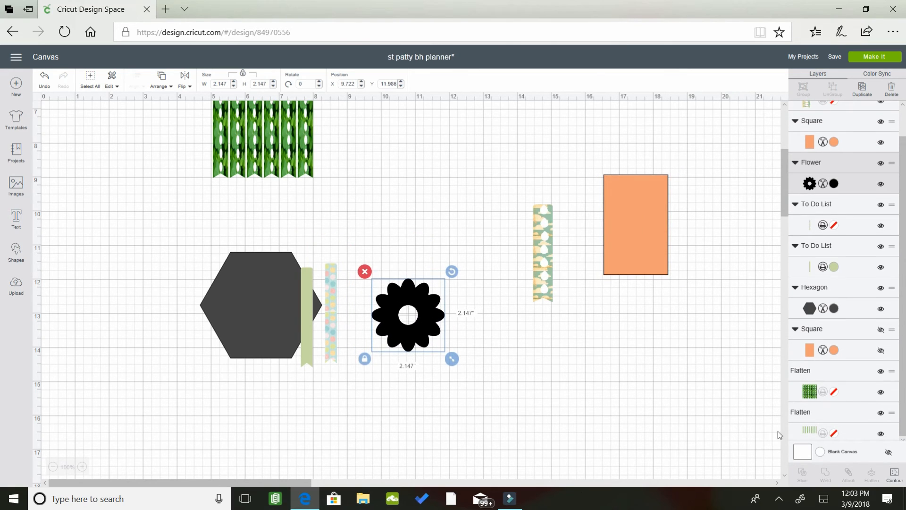
- Set the canvas background color to Honeysuckle from the basic colors
left_click(820, 452)
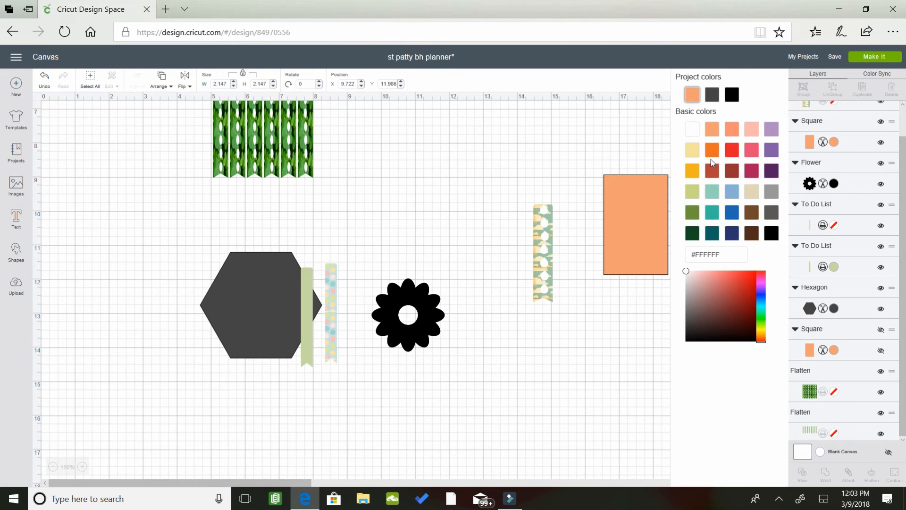
left_click(698, 155)
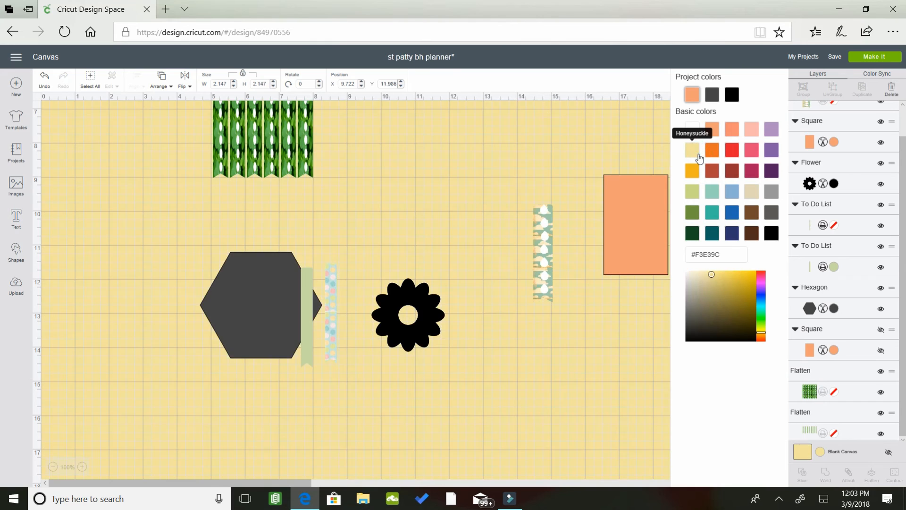
left_click(460, 395)
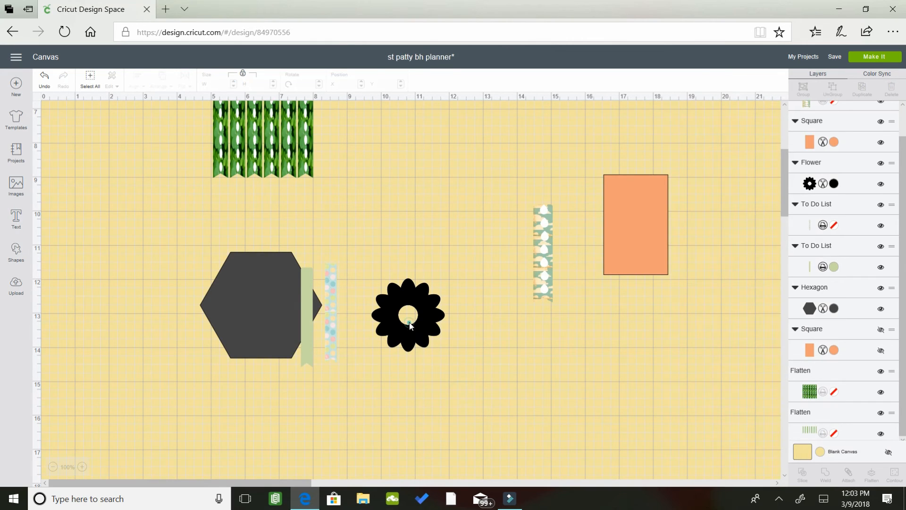
- Change the black flower to a print layer and color it white
left_click(410, 326)
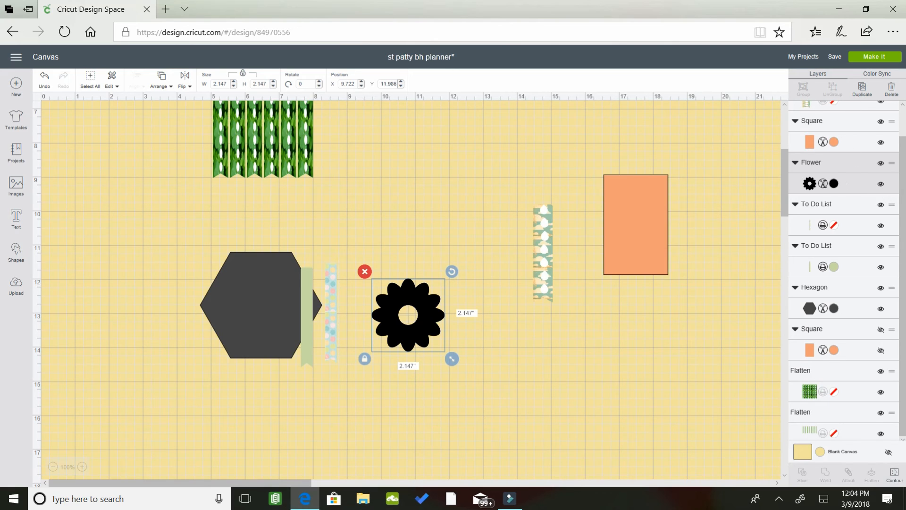
left_click(833, 182)
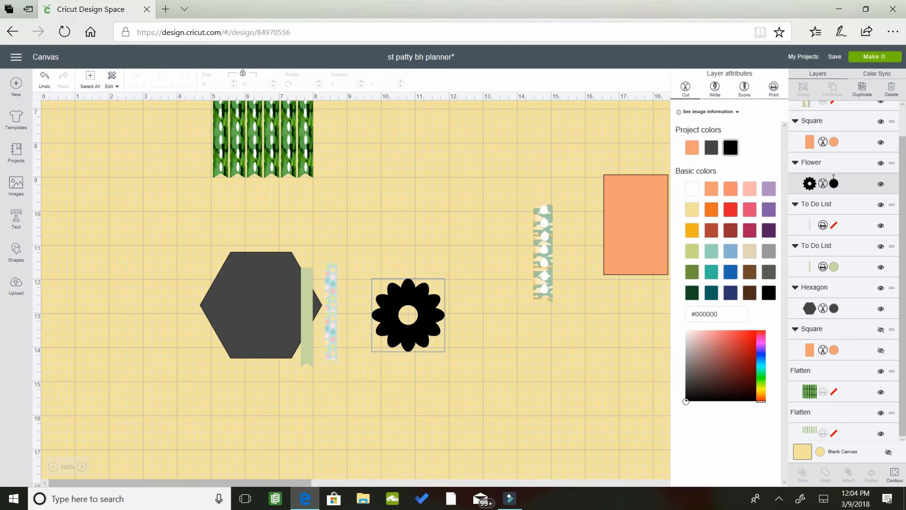
left_click(780, 91)
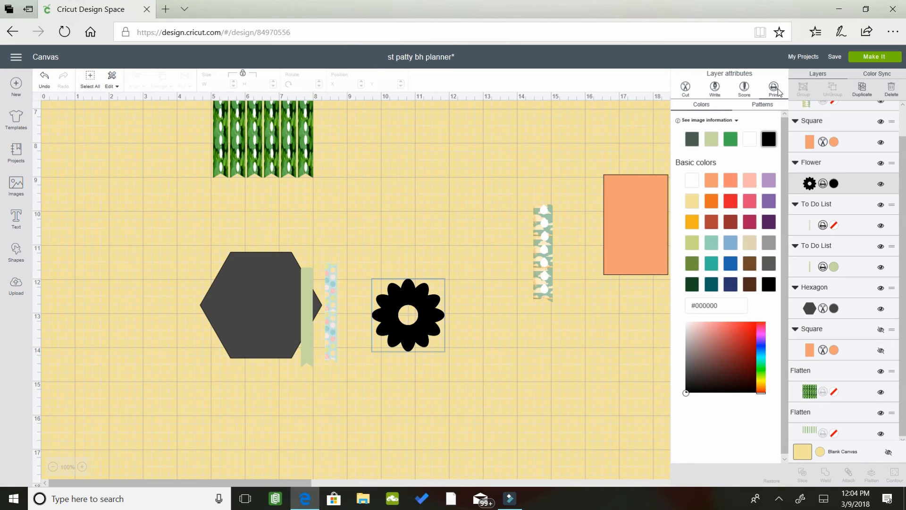
left_click(688, 187)
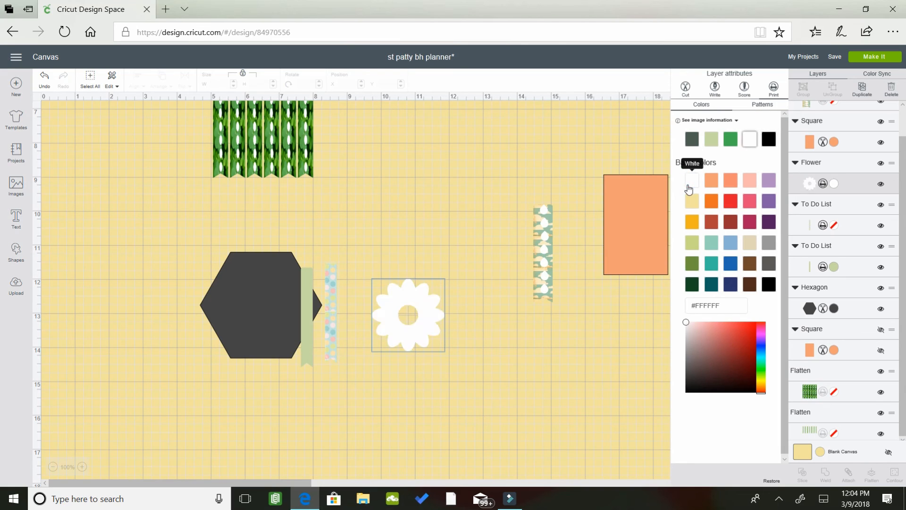
left_click(478, 291)
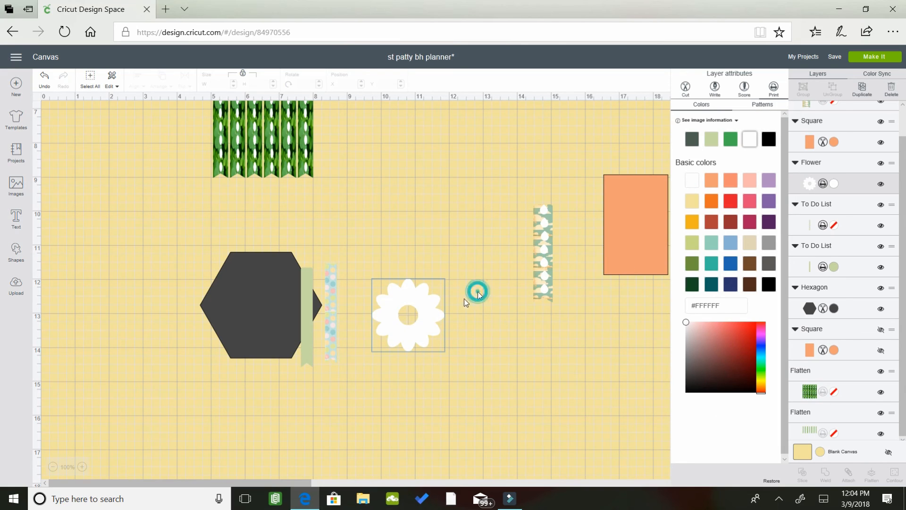
- Unlock the white flower's proportions, shift it slightly up and to the right, and move the solid green banner beside it
left_click(418, 324)
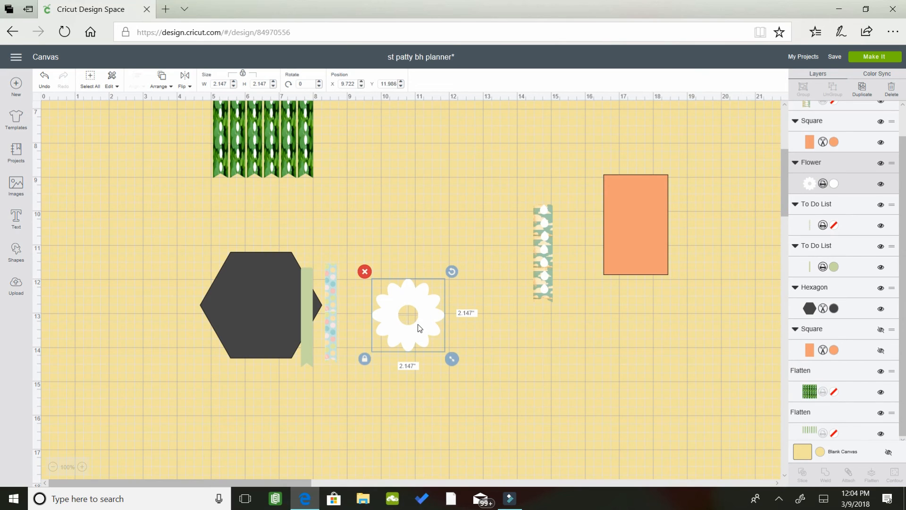
left_click(364, 359)
left_click_drag(408, 338, 429, 309)
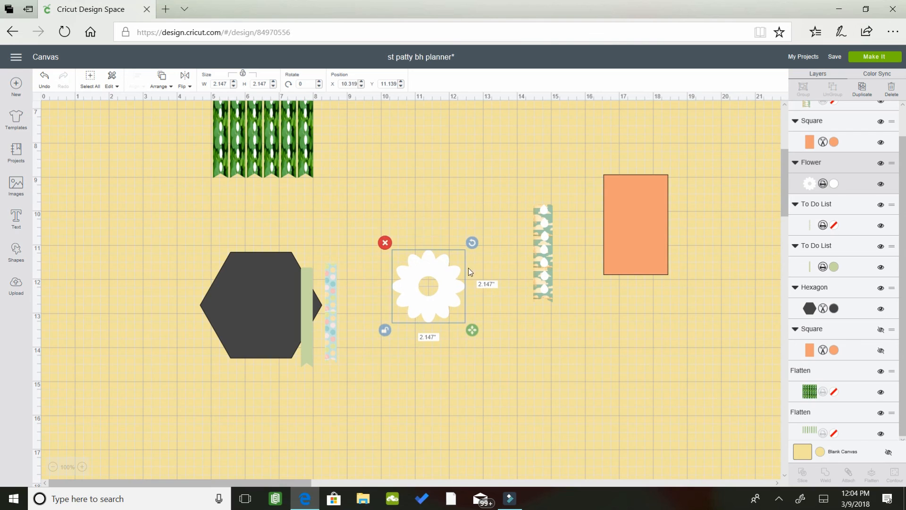
left_click_drag(449, 262, 449, 253)
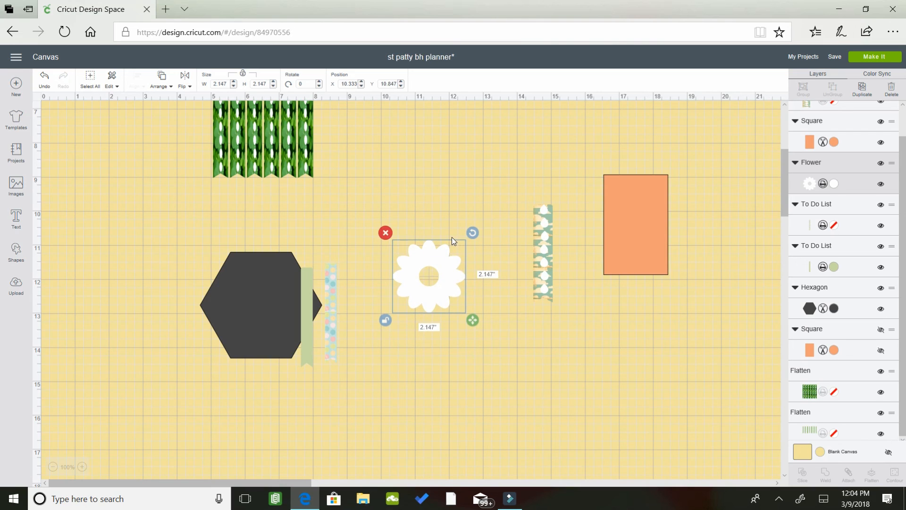
left_click(314, 293)
left_click(310, 291)
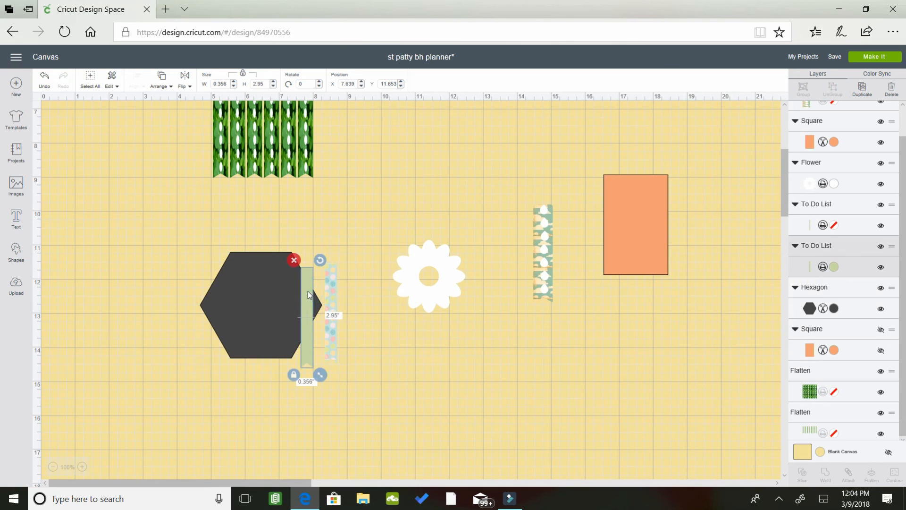
left_click_drag(308, 290, 494, 261)
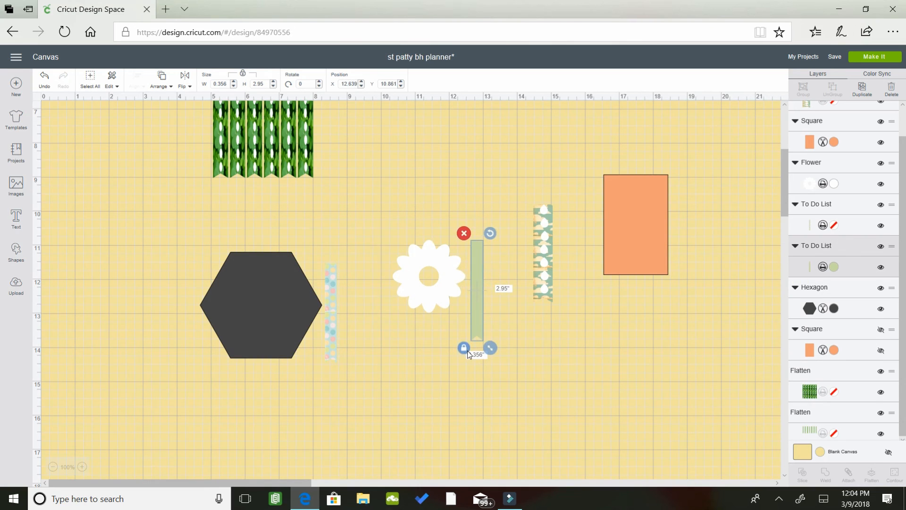
- Move the cloud-patterned banner over to the orange rectangle's right edge
left_click(543, 251)
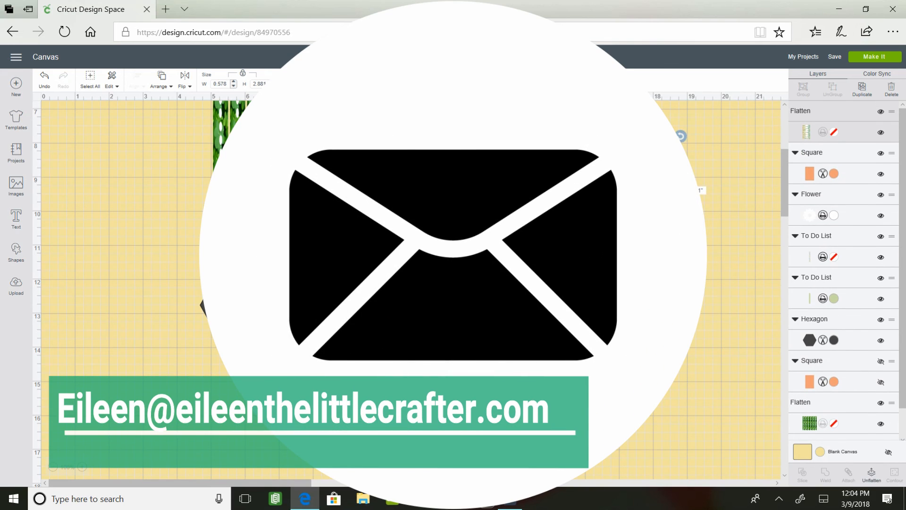
left_click(543, 250)
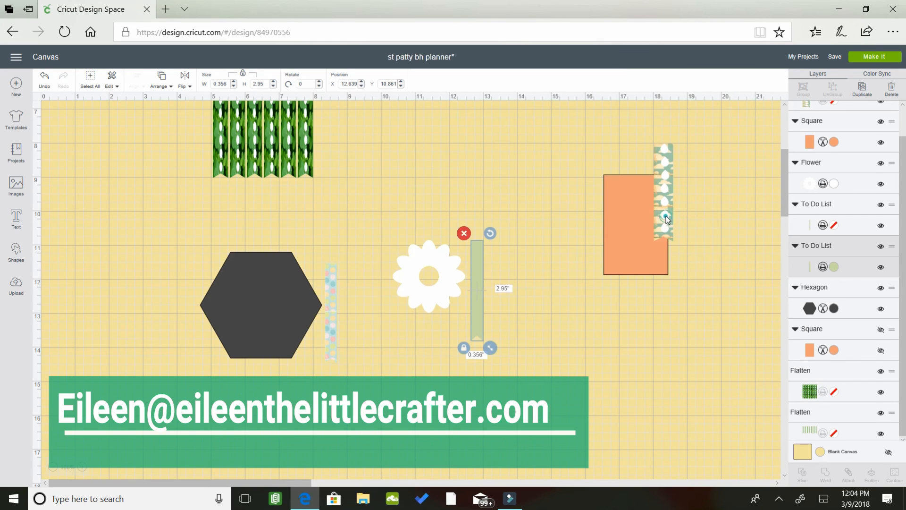
left_click(666, 216)
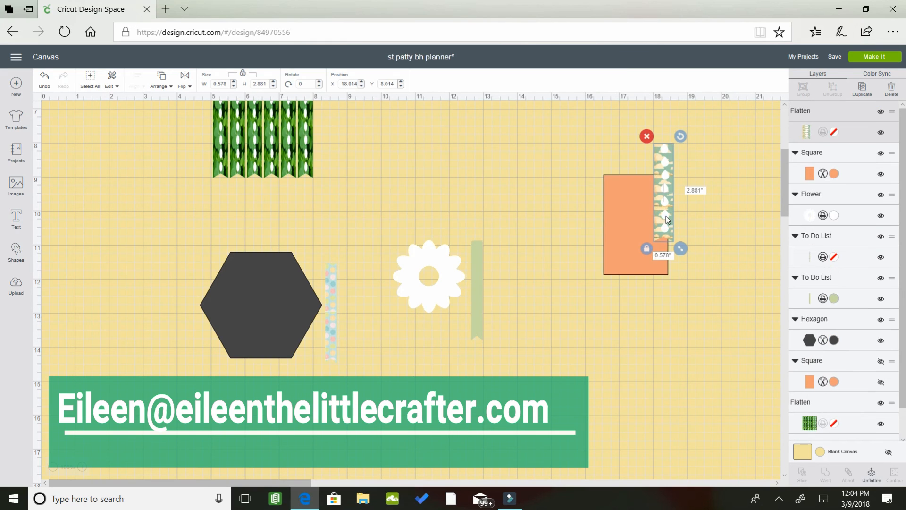
- Unlock and greatly widen the solid green banner, and shrink the white flower to about 0.58 by 0.61 inches
left_click(483, 295)
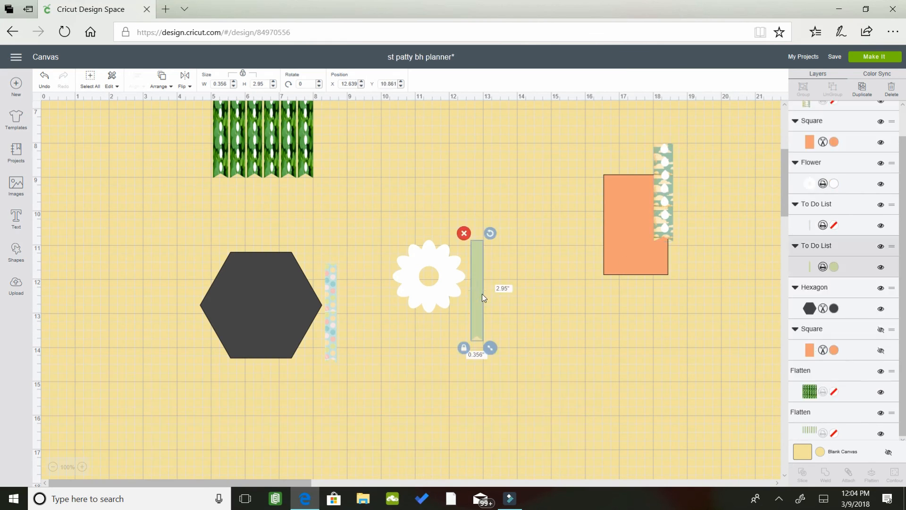
left_click(464, 348)
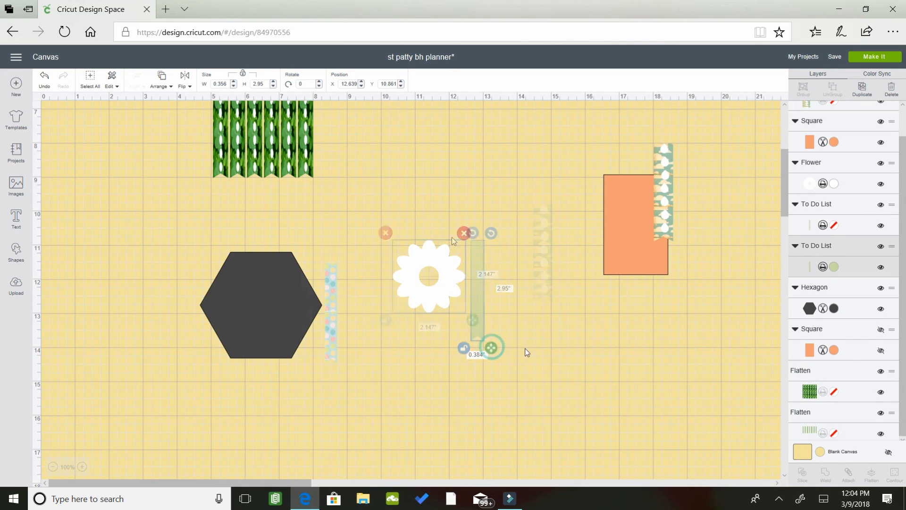
left_click_drag(491, 348, 562, 367)
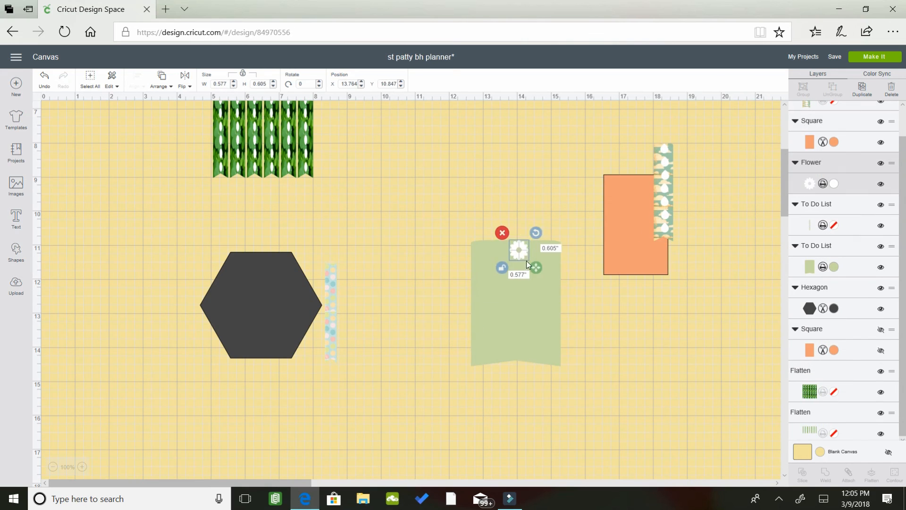
- Duplicate the small white flower several times, move the green banner aside, and arrange the flowers in a vertical column
left_click(862, 89)
left_click(862, 89)
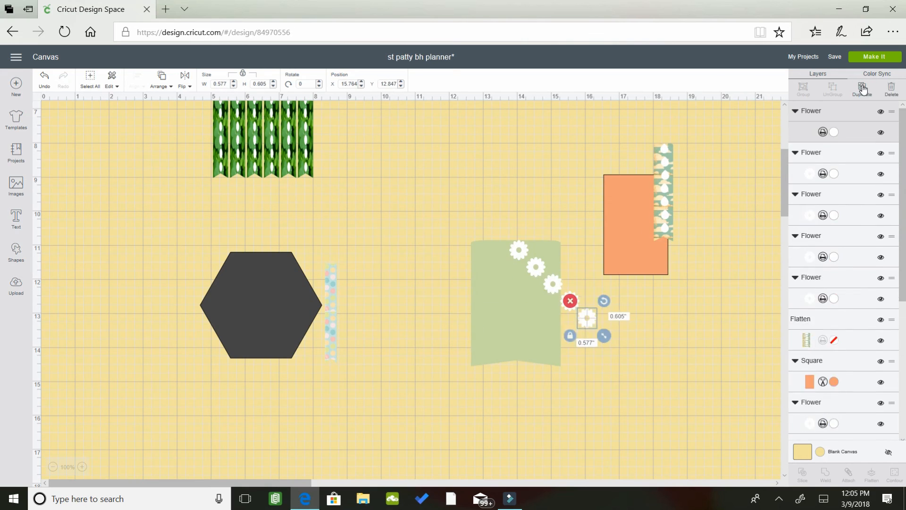
left_click_drag(514, 321, 358, 280)
left_click_drag(555, 284, 519, 310)
left_click_drag(571, 301, 518, 337)
left_click_drag(587, 318, 518, 373)
left_click_drag(621, 351, 519, 210)
- Select the flower column, distribute it vertically, then group and flatten it
left_click(497, 182)
left_click_drag(497, 182, 543, 424)
left_click(137, 80)
left_click(135, 224)
left_click(803, 89)
left_click(871, 474)
- Flatten the white flower column together with the solid green banner
left_click(358, 260)
left_click(519, 310, "shift")
left_click(871, 474)
- Set the flattened green flower banner's height to 2.95 inches to match the orange rectangle
left_click(557, 284)
left_click(420, 283)
left_click(264, 84)
key("BackSpace")
key("BackSpace")
key("BackSpace")
key("BackSpace")
key("BackSpace")
type("2.742")
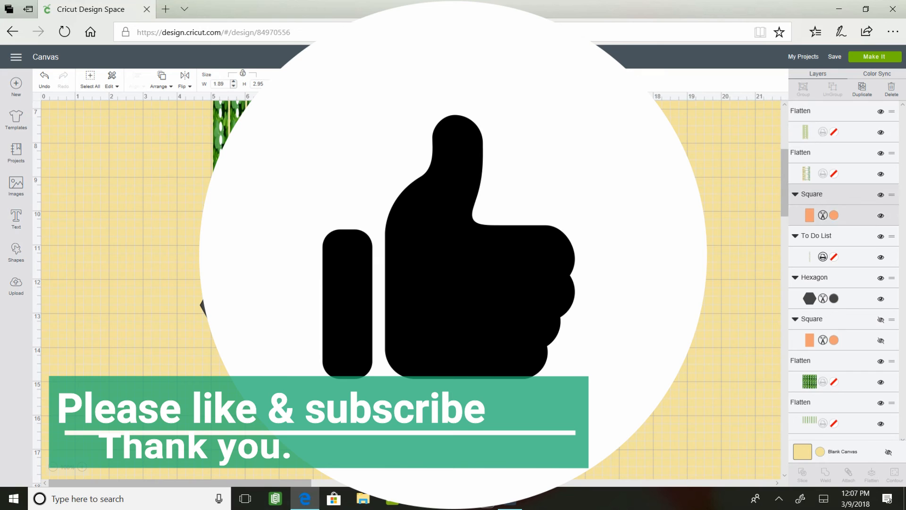
key("Return")
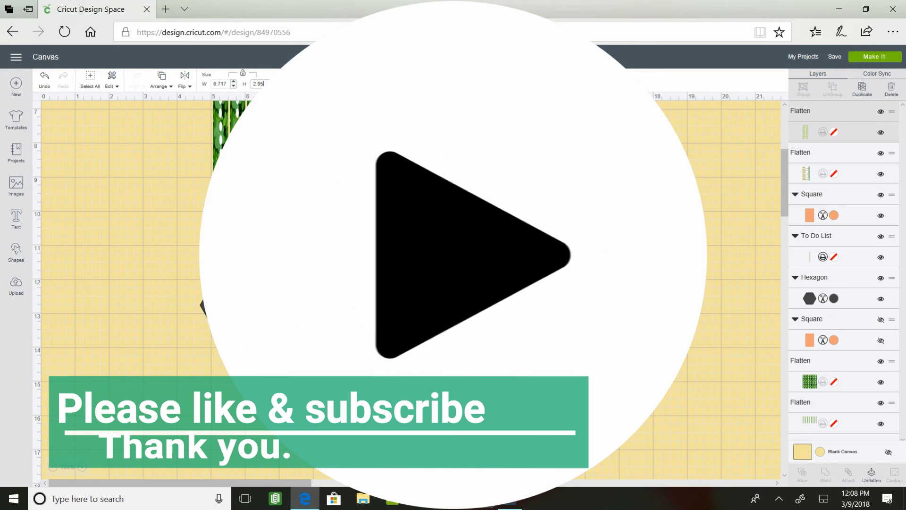
- Recolor the dark hexagon white from the basic colors
left_click(264, 306)
left_click(834, 298)
left_click(692, 189)
left_click(238, 442)
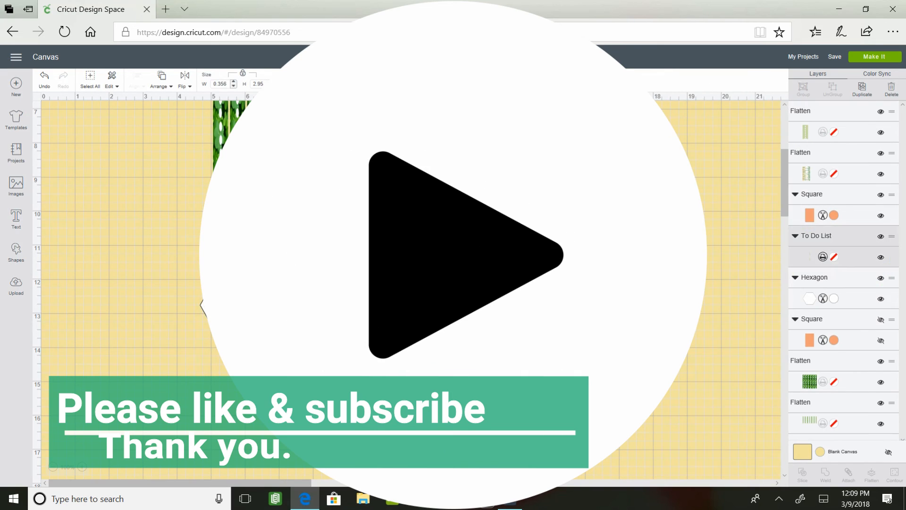
- Shrink the white hexagon to a small size, move it to the right, and bring it to the front
left_click(255, 305)
left_click_drag(317, 364, 228, 278)
left_click_drag(211, 261, 283, 265)
left_click(162, 80)
left_click(161, 143)
- Duplicate the small white hexagon repeatedly and arrange the copies in a vertical column
left_click(862, 89)
left_click(863, 90)
left_click(863, 90)
left_click_drag(283, 331, 260, 302)
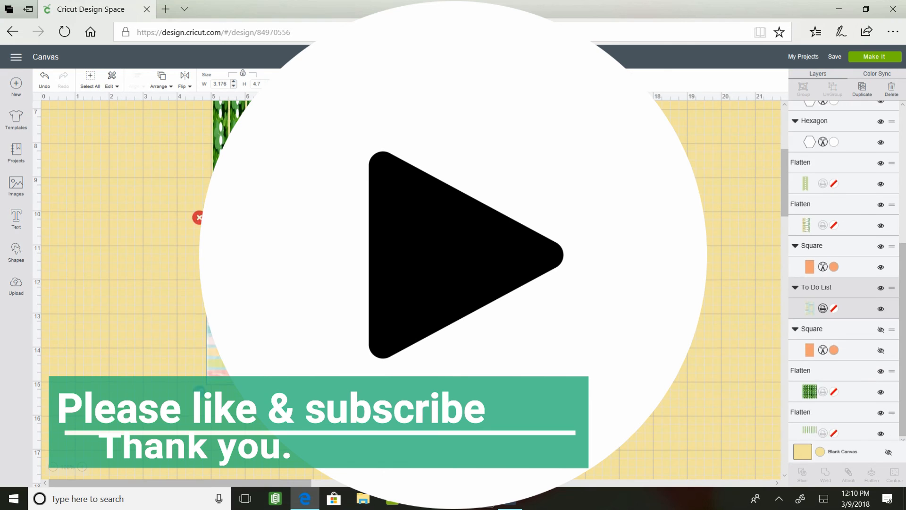
left_click_drag(471, 333, 446, 320)
left_click_drag(484, 353, 443, 353)
left_click_drag(504, 366, 451, 210)
left_click_drag(521, 380, 450, 383)
left_click_drag(529, 407, 448, 428)
- Select the hexagon column, distribute it vertically, and flatten it
left_click_drag(421, 186, 481, 444)
left_click(138, 80)
left_click(119, 223)
left_click(872, 475)
- Move the pastel banner to the hexagon column and stretch it to about 3.36 by 7.5 inches, moving the green banner and orange rectangle aside
left_click_drag(260, 302, 443, 266)
left_click(383, 358)
left_click_drag(380, 219, 169, 265)
left_click_drag(506, 357, 513, 456)
left_click_drag(540, 197, 598, 200)
- Center the white hexagon column on the enlarged pastel banner
left_click(137, 80)
left_click(136, 188)
left_click_drag(472, 330, 479, 318)
left_click(454, 259)
left_click_drag(473, 417, 487, 420)
left_click(383, 128)
left_click_drag(477, 204, 524, 446)
left_click(137, 80)
left_click(126, 187)
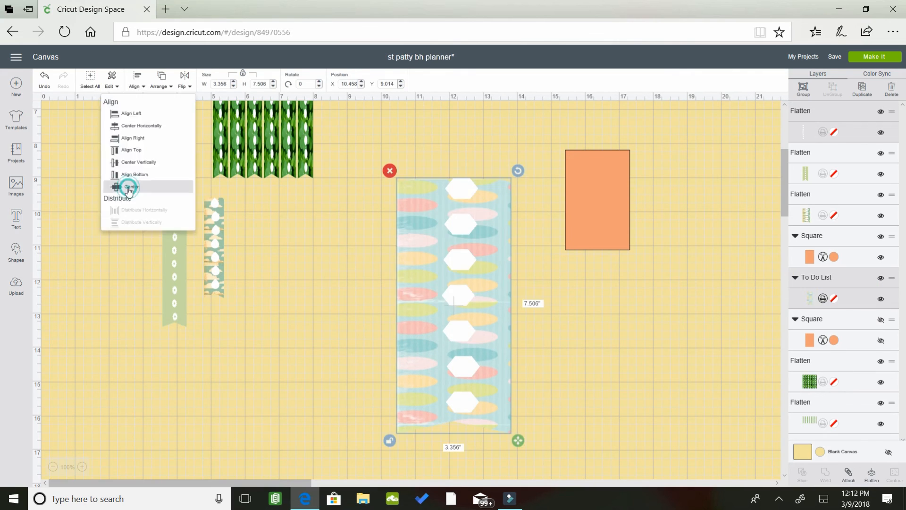
- Adjust the hexagon column's placement on the pastel banner, center them again, and bring the hexagons to the front
left_click_drag(464, 307, 437, 304)
left_click(137, 80)
left_click(126, 186)
left_click_drag(453, 420, 472, 411)
left_click_drag(491, 306, 469, 308)
left_click(161, 79)
left_click(157, 146)
- Flatten the hexagons with the pastel banner, shrink the result against the orange rectangle, and place it beside the other finished banners
left_click_drag(376, 152, 510, 279)
left_click(871, 474)
left_click_drag(585, 201, 383, 208)
left_click_drag(510, 280, 416, 287)
left_click_drag(404, 220, 295, 269)
- Delete the orange rectangle and enlarge the cloud-patterned banner to 2.95 inches high
left_click(366, 245)
left_click(420, 227)
left_click(380, 178)
left_click_drag(218, 246, 233, 289)
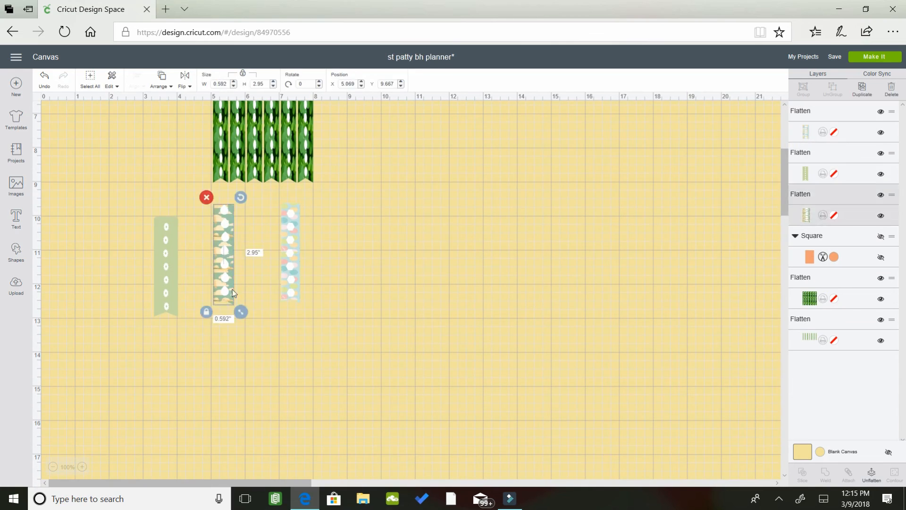